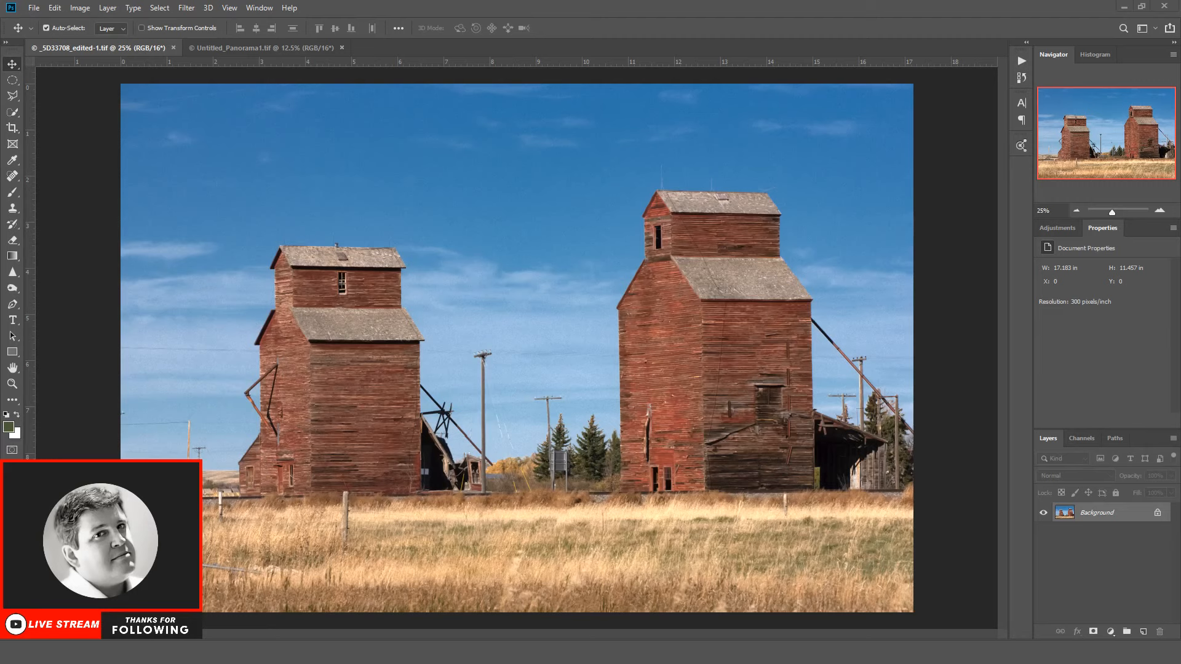
Step: Remove the small stray object at the left edge of the sky with the Spot Healing Brush
click(13, 385)
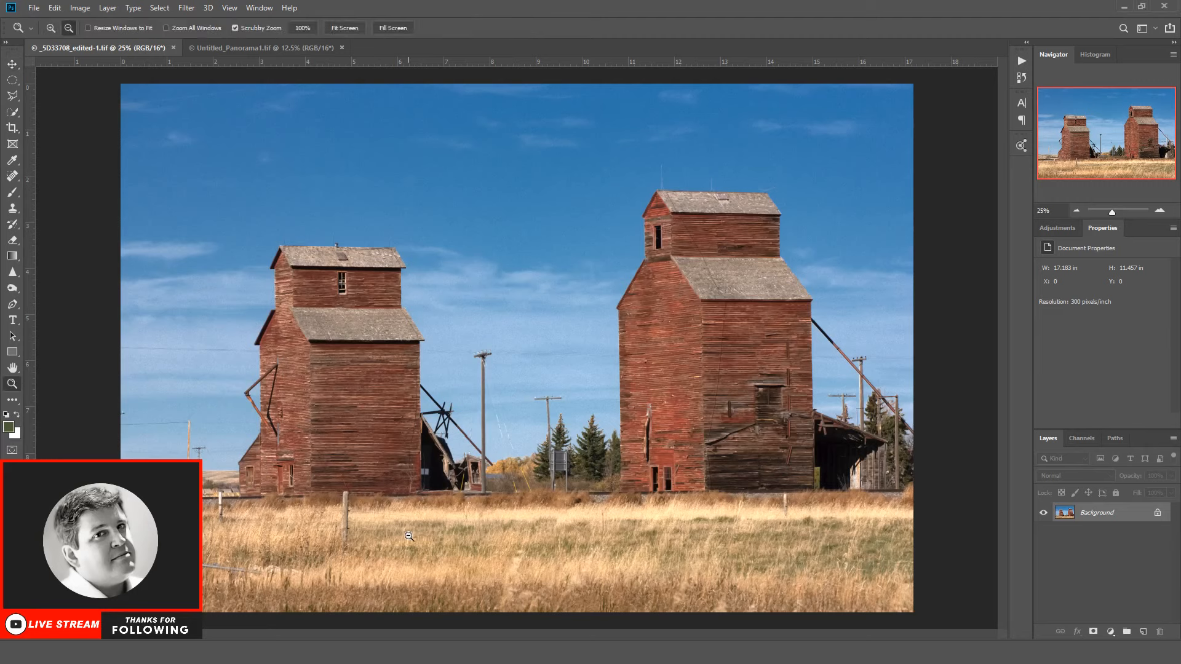
drag(178, 389, 255, 476)
scroll(281, 505, up, 4)
drag(415, 634, 340, 635)
click(12, 177)
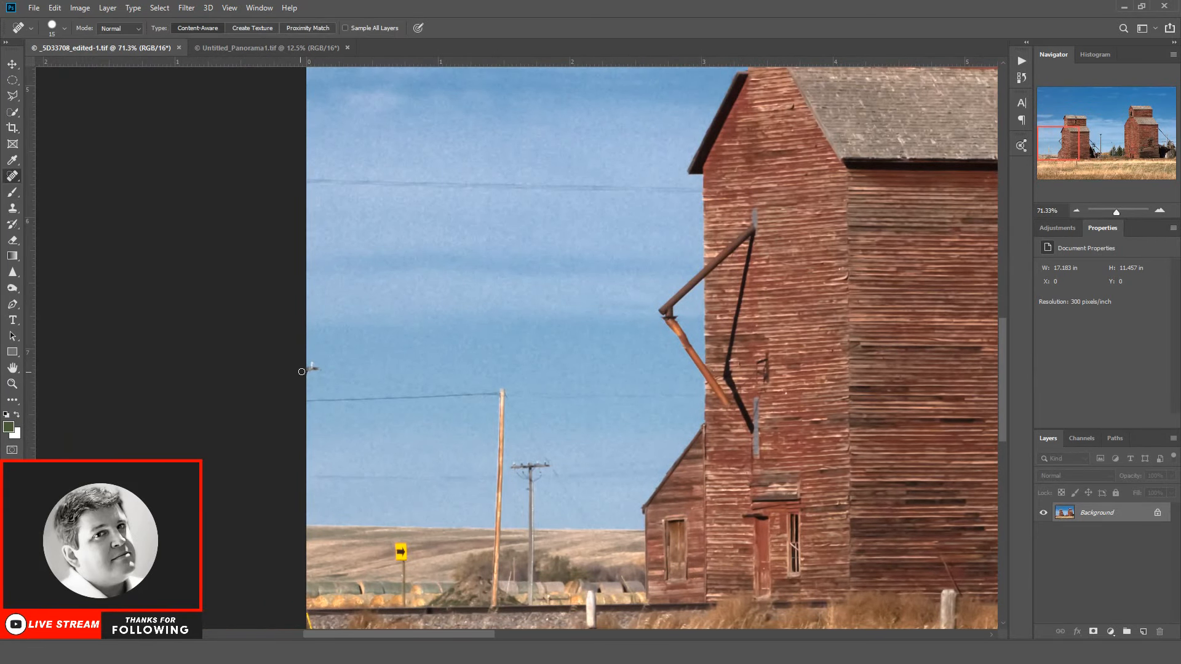
drag(309, 368, 323, 360)
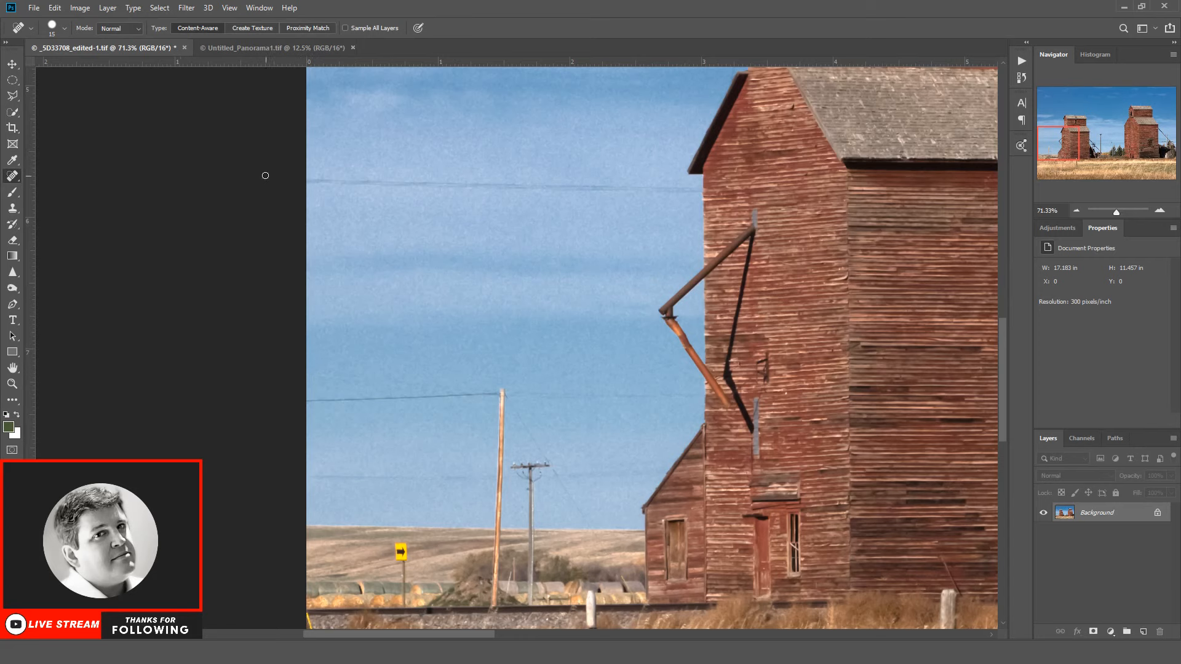
Step: Outline and remove the upper power line beside the left elevator and the low wire left of the wooden pole
click(12, 94)
click(285, 177)
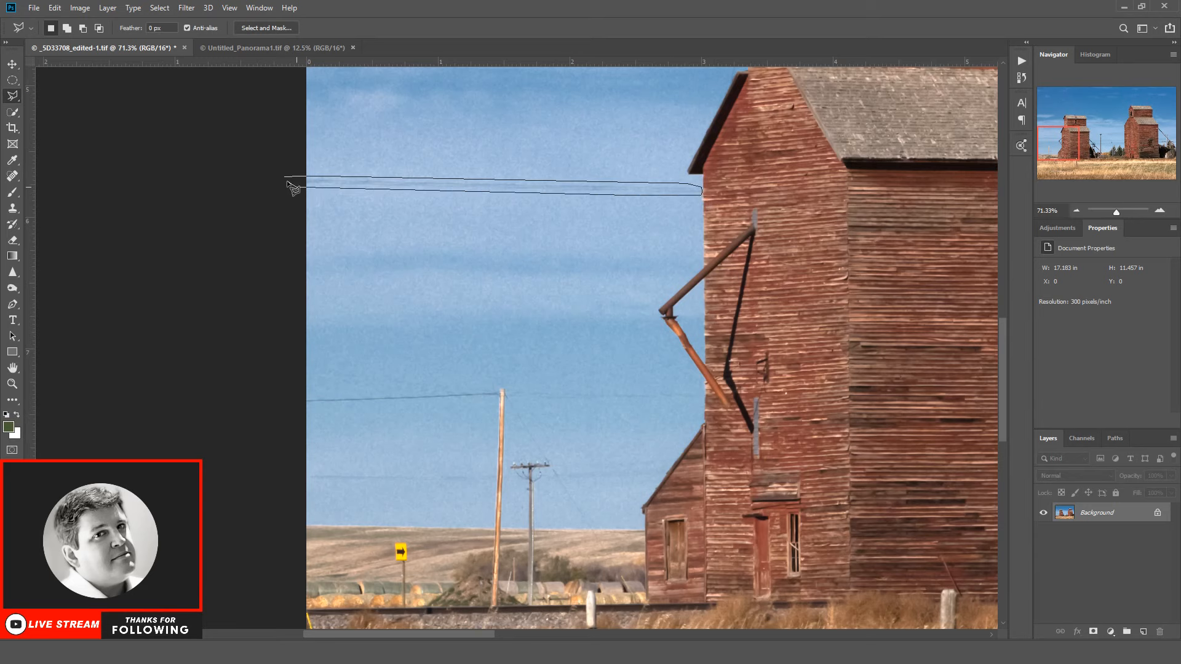
click(288, 181)
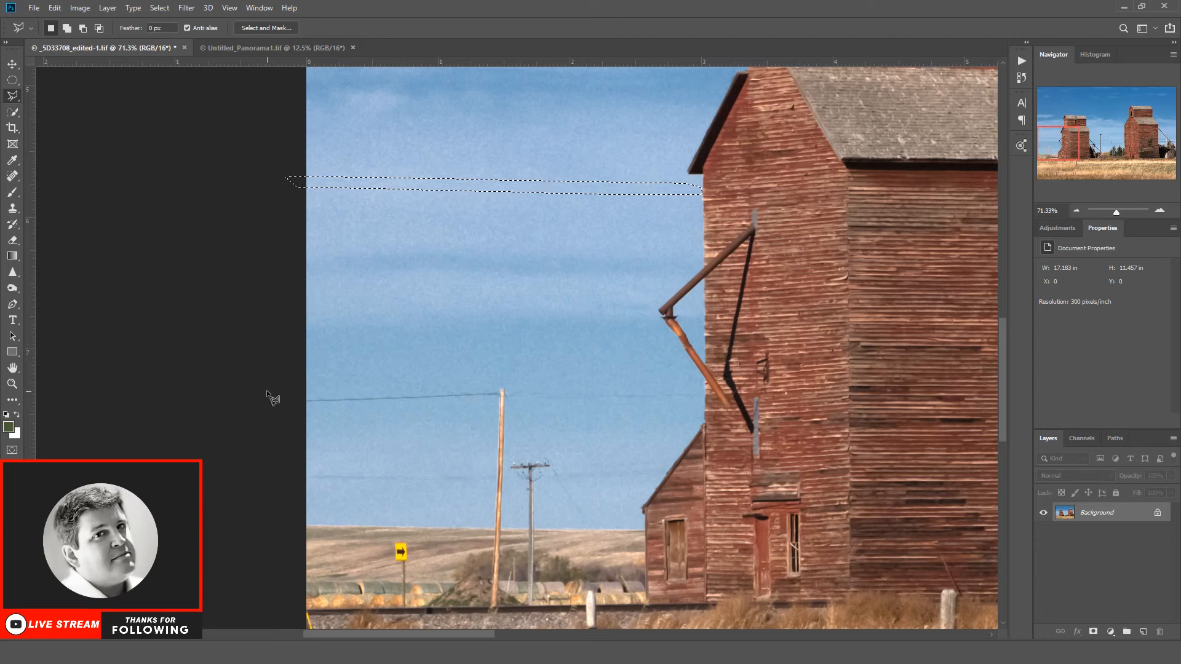
click(290, 472)
click(290, 474)
Step: Outline and remove the wire between the small utility pole and the left elevator's annex, and clear the selection
click(571, 462)
click(665, 476)
click(680, 455)
click(576, 469)
click(159, 8)
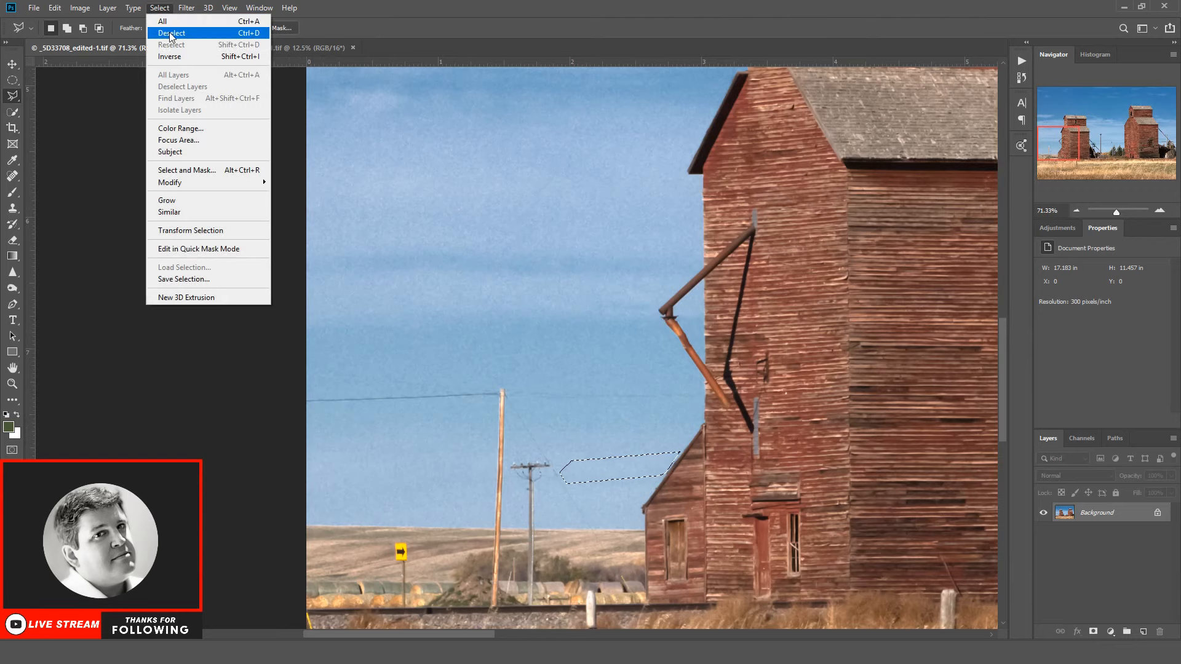
click(200, 31)
Step: Cover the face of the yellow arrow sign with surrounding field texture using the Clone Stamp and Spot Healing Brush
scroll(503, 441, down, 2)
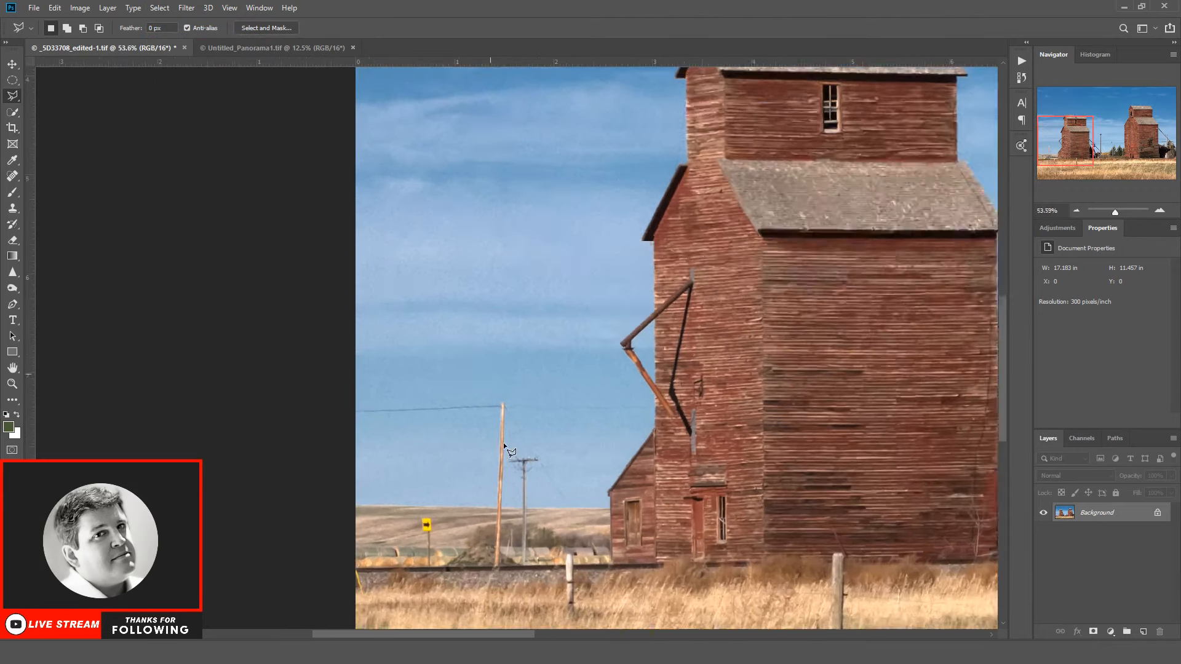
scroll(504, 442, up, 3)
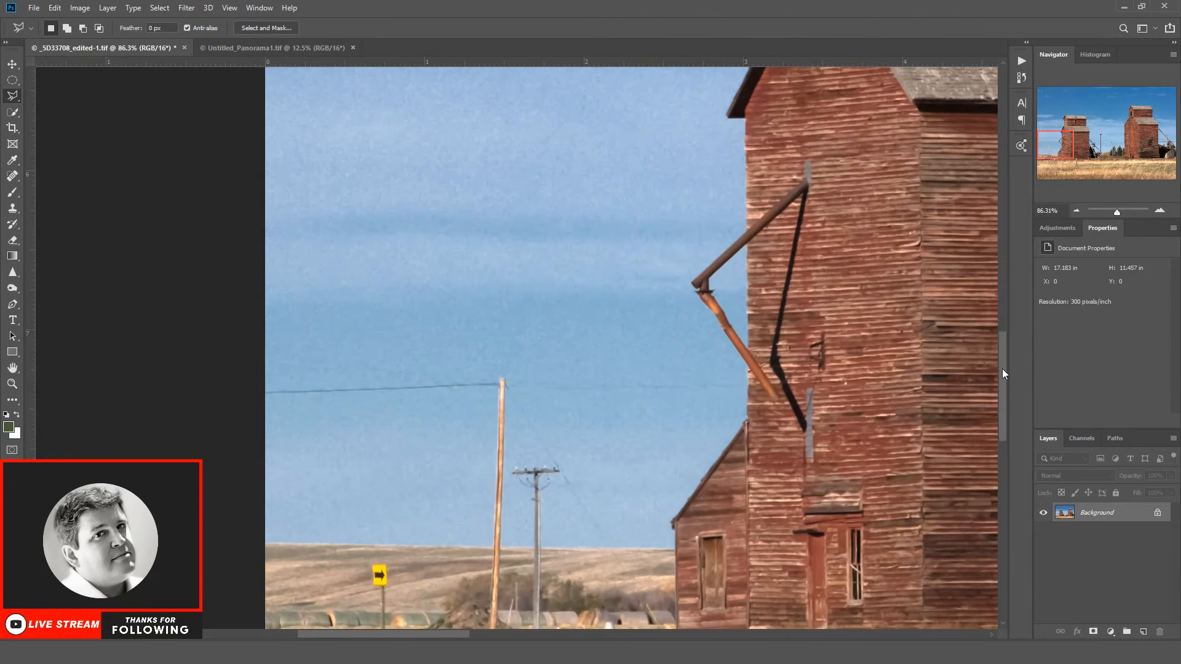
drag(1002, 368, 997, 398)
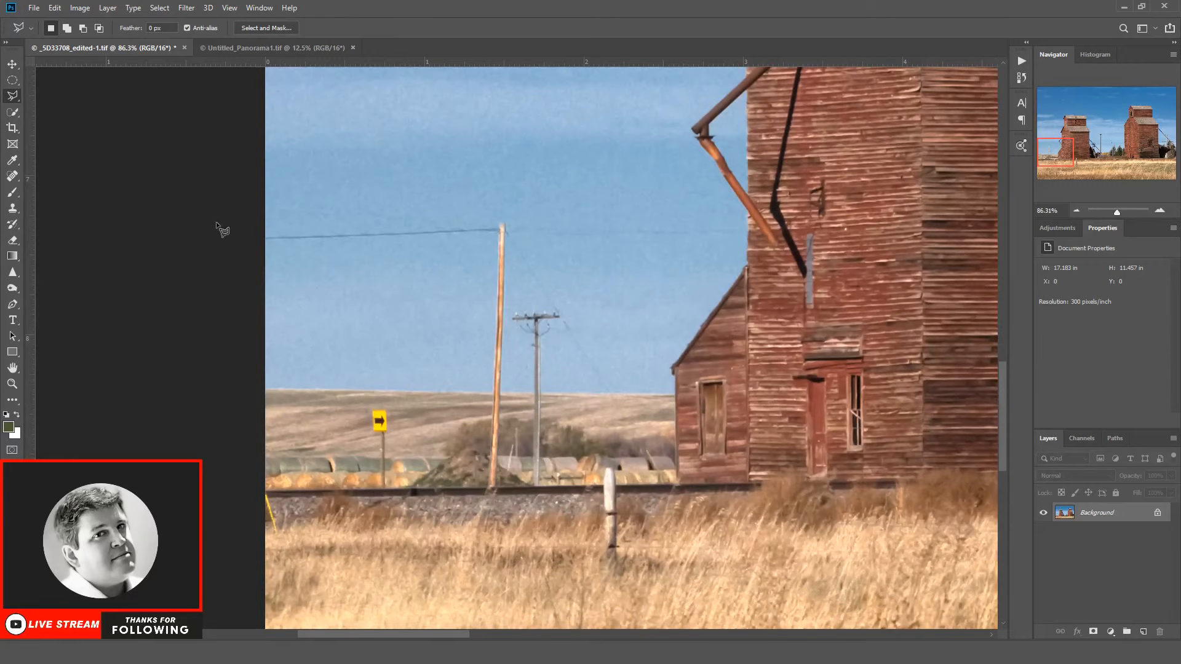
click(15, 208)
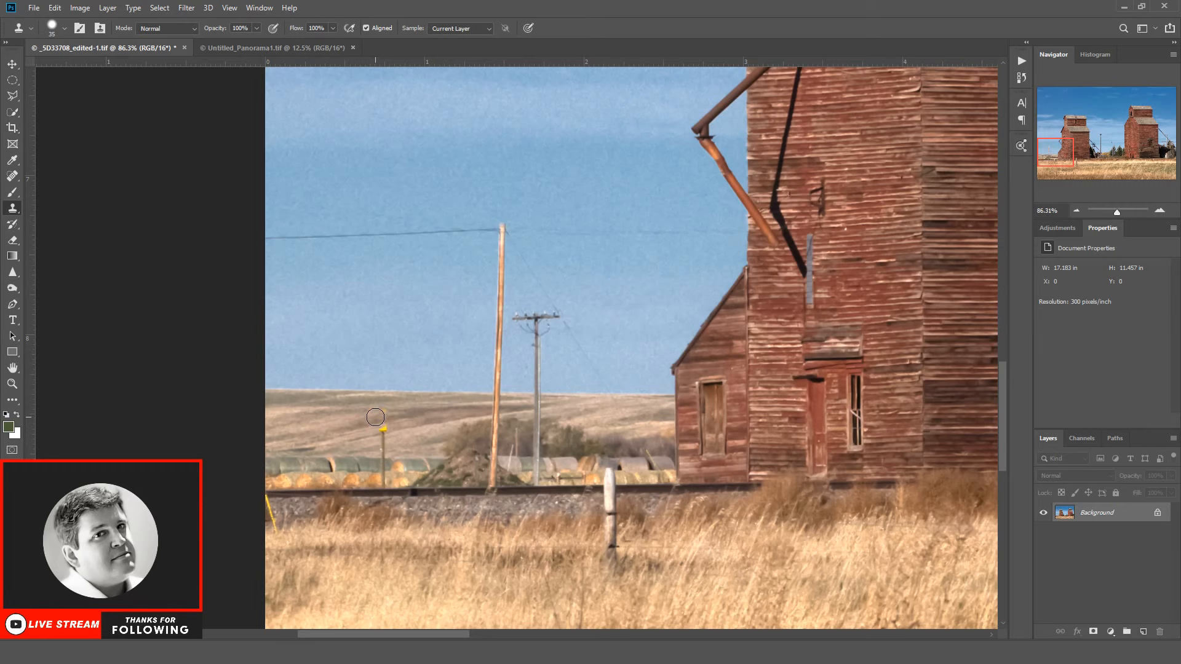
key(alt)
drag(367, 417, 374, 416)
click(12, 175)
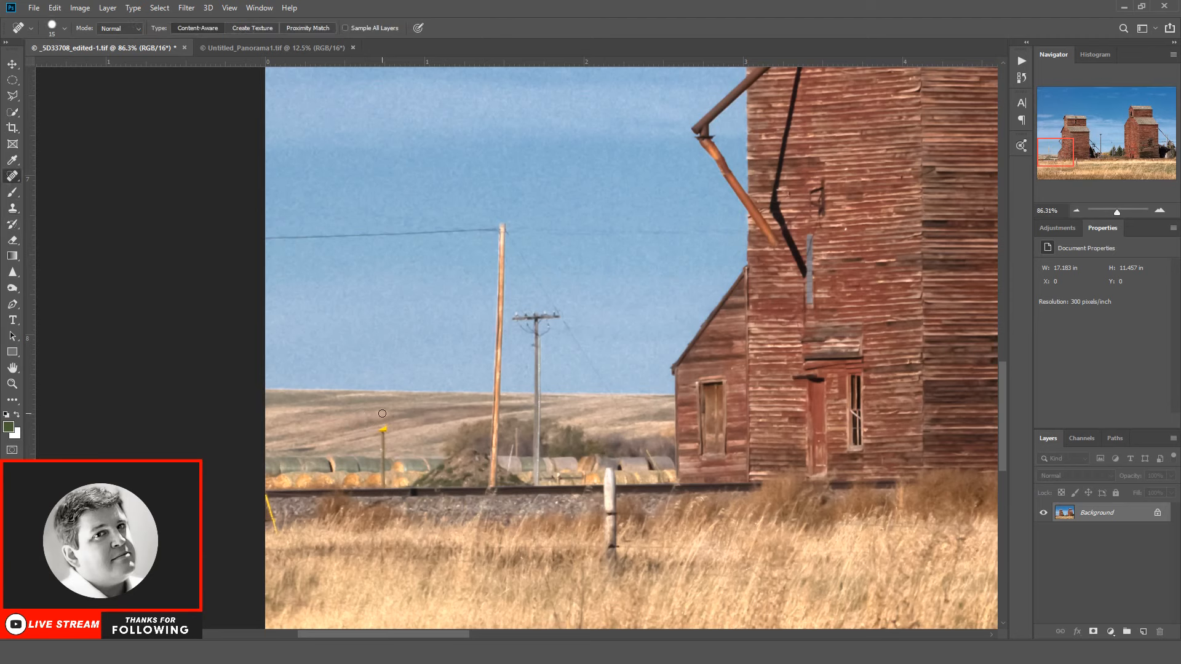
drag(392, 410, 368, 412)
Step: Remove the rest of the yellow sign and its post, rebuilding the field and hay bales with a smaller Clone Stamp brush
click(12, 208)
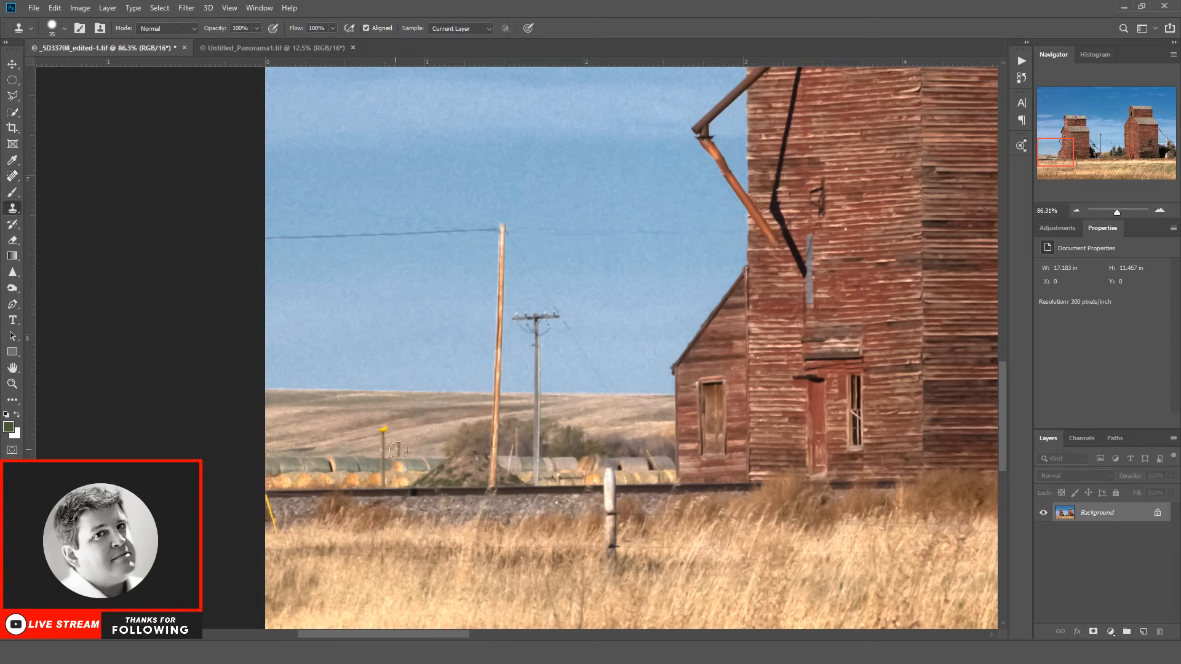
key(bracketleft)
click(385, 432)
click(12, 176)
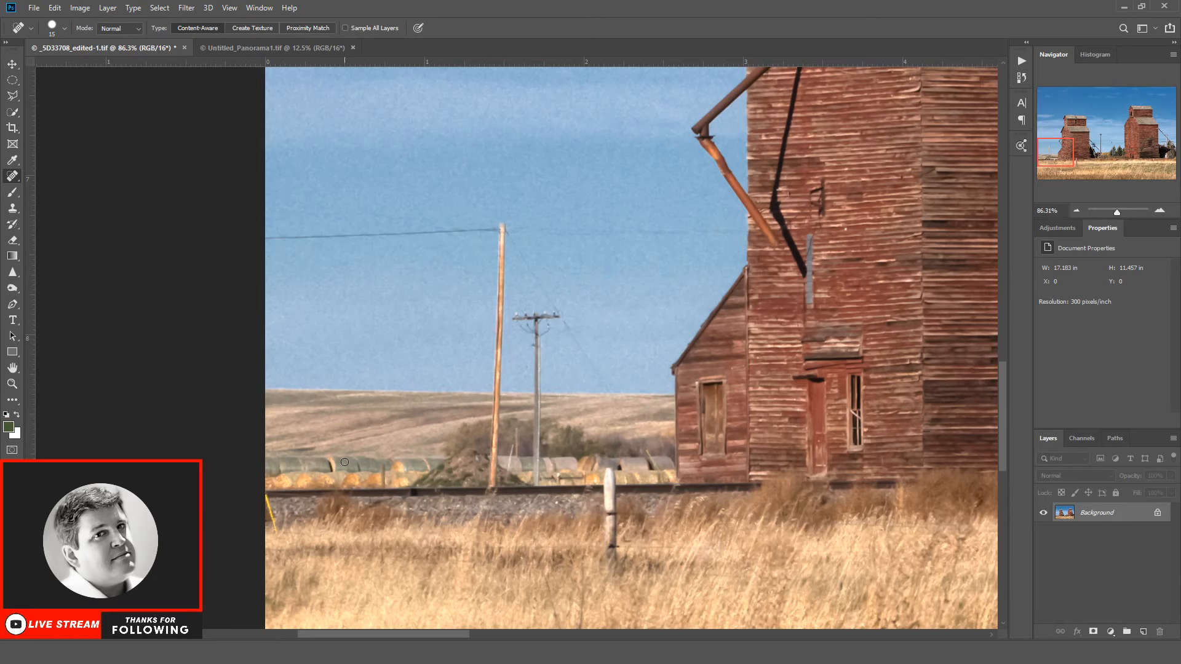
click(12, 208)
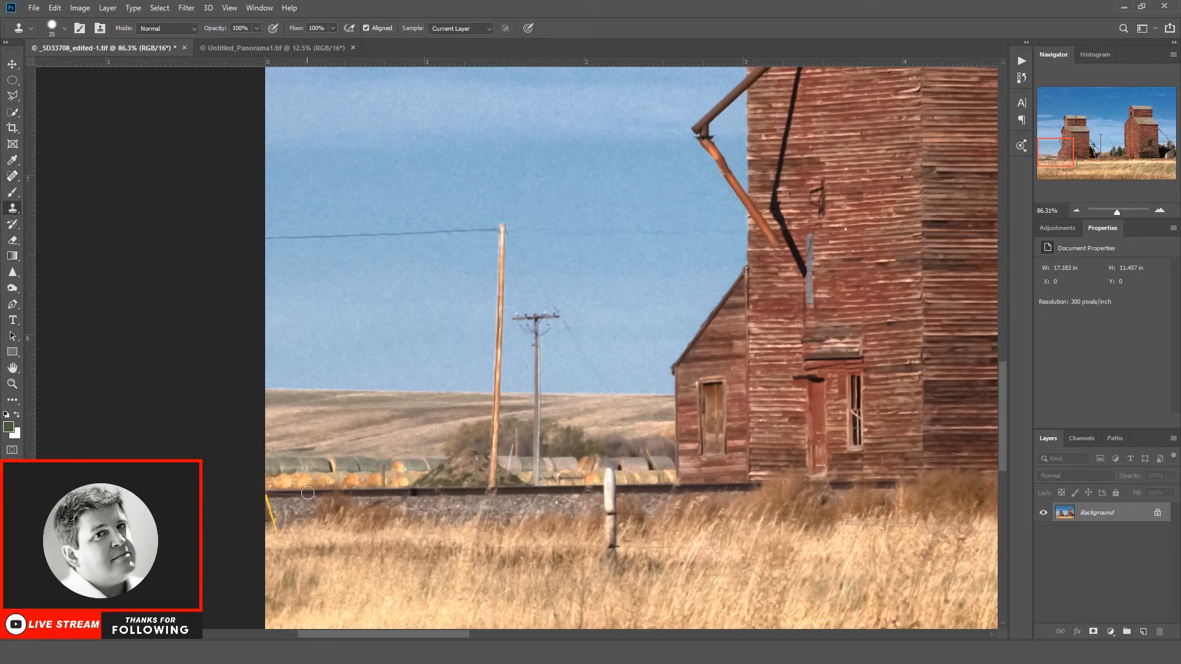
alt+click(345, 471)
Step: Outline and remove the upper wire between the right elevator and the diagonal pipe with the Polygonal Lasso
drag(446, 637, 699, 637)
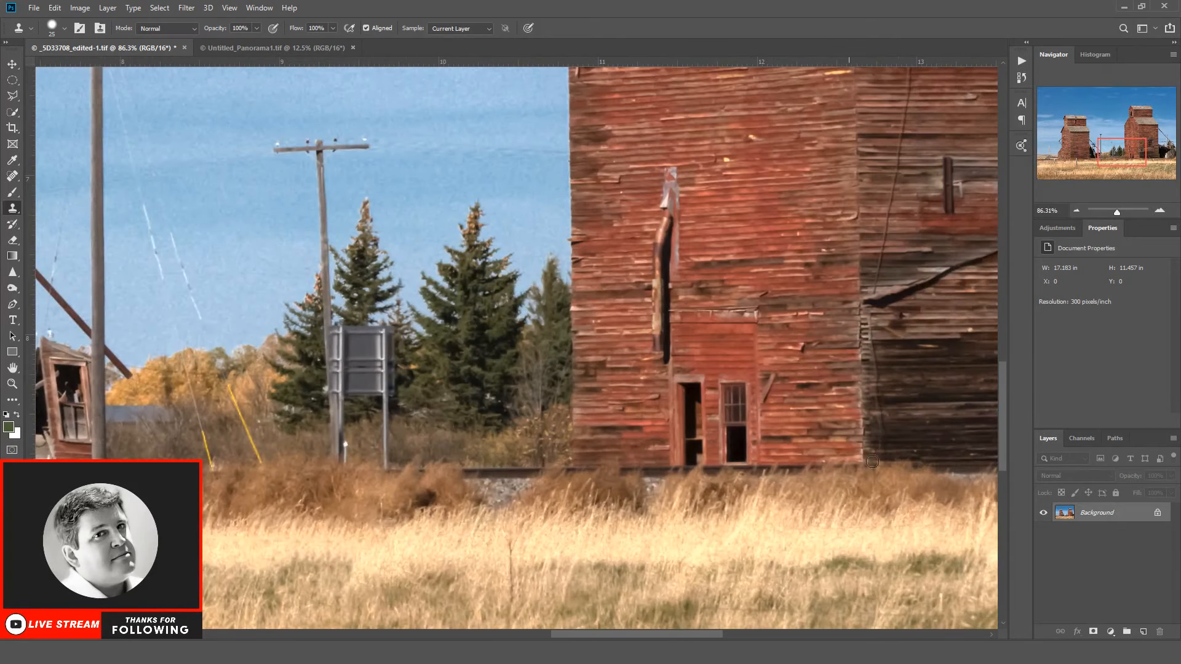
drag(653, 633, 805, 633)
scroll(757, 481, up, 2)
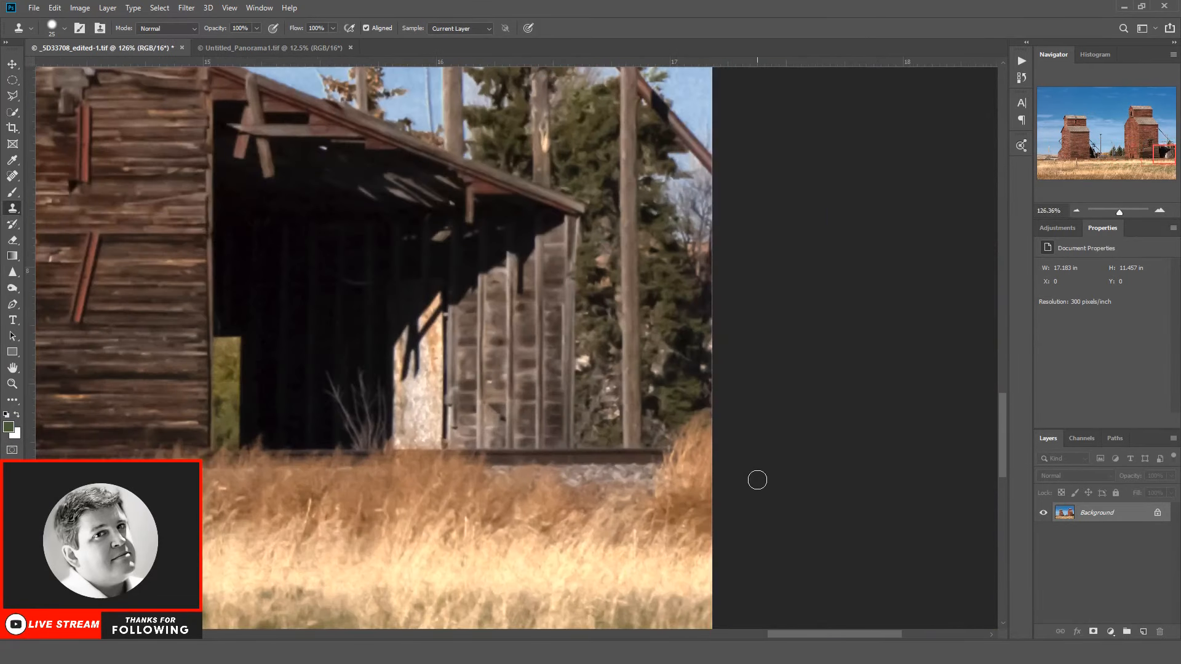
scroll(752, 483, down, 2)
drag(1000, 431, 998, 400)
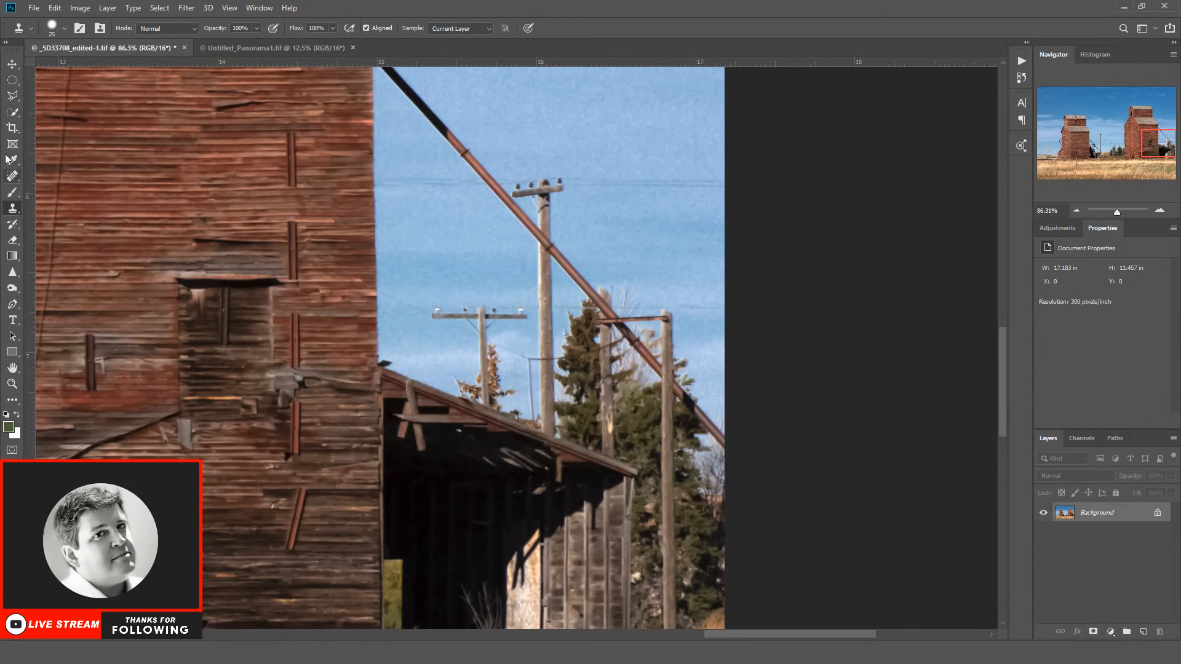
click(12, 96)
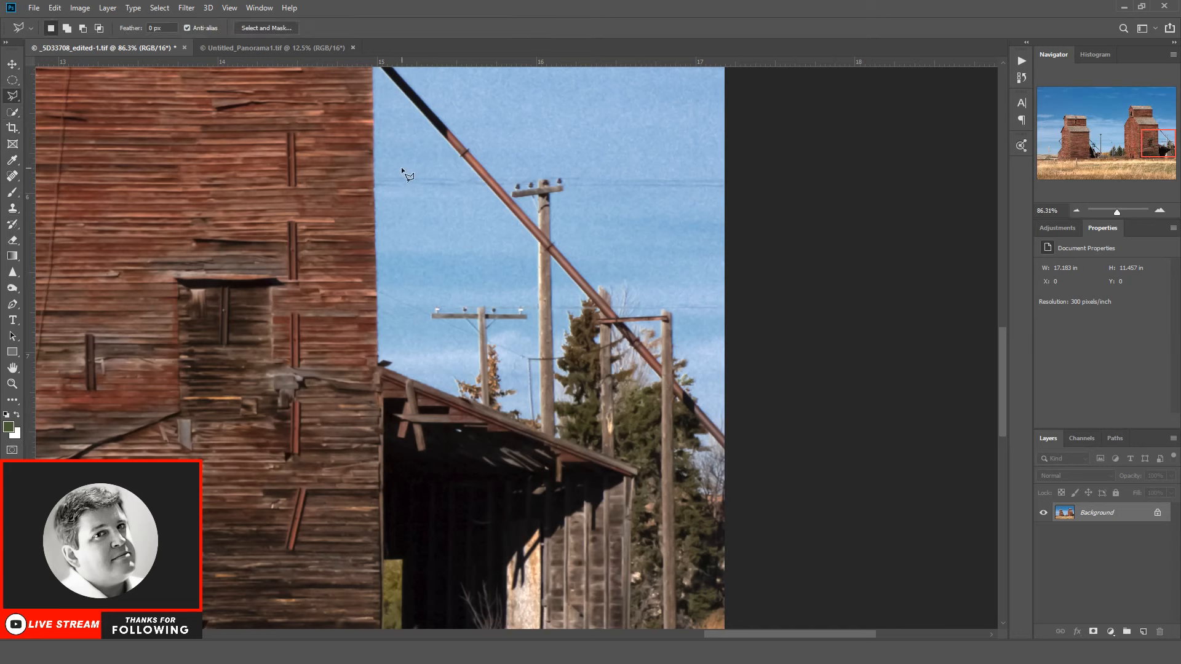
click(375, 187)
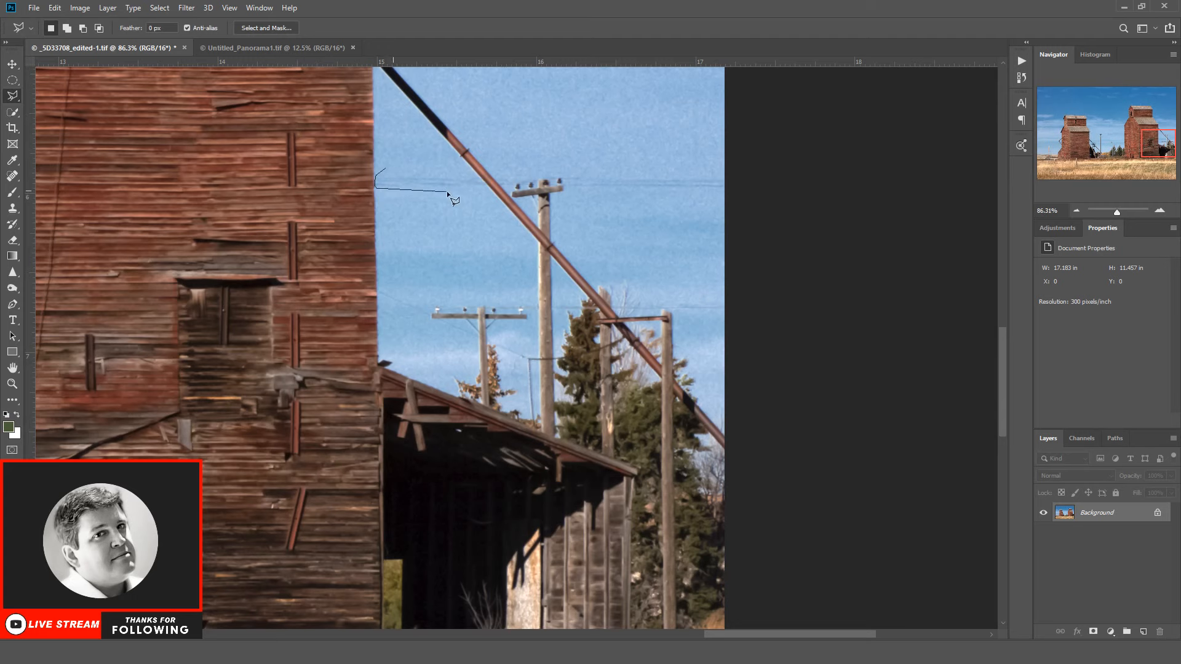
double_click(488, 187)
key(ctrl+d)
Step: Outline and remove the upper wire running from the tall utility pole to the right edge of the photo
drag(435, 178, 455, 174)
click(596, 167)
click(595, 172)
Step: Clean up the wire remnants around the left arm of the shorter pole beside the right elevator, and clear the selection
click(496, 165)
double_click(430, 314)
click(433, 320)
click(159, 8)
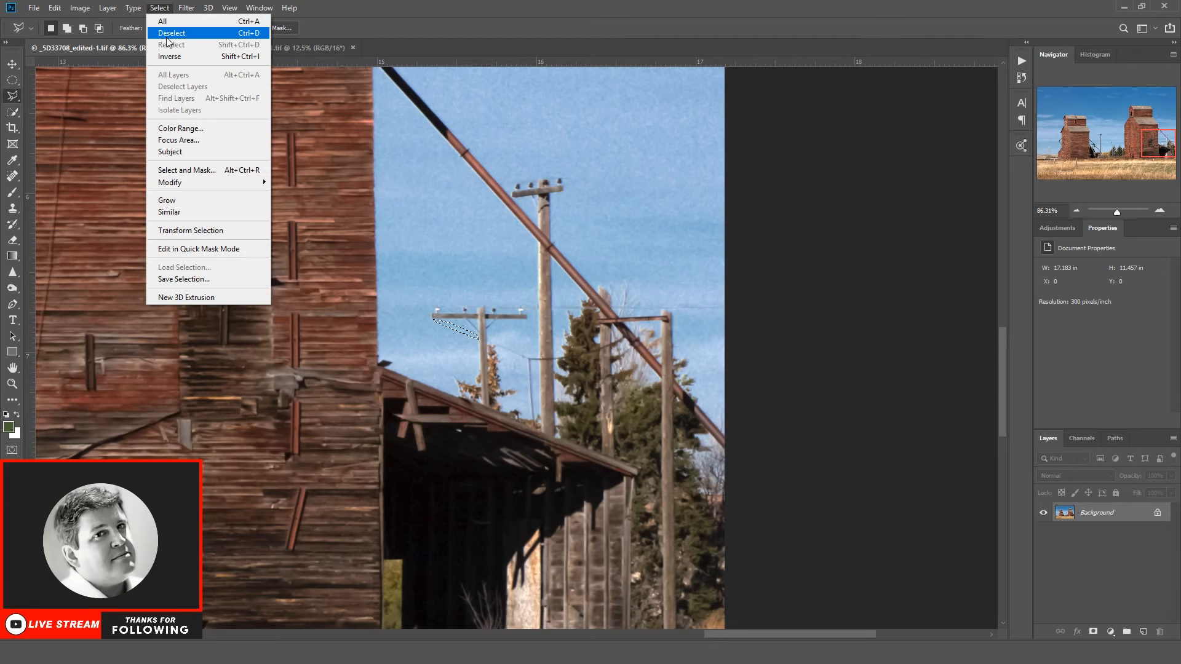
click(167, 35)
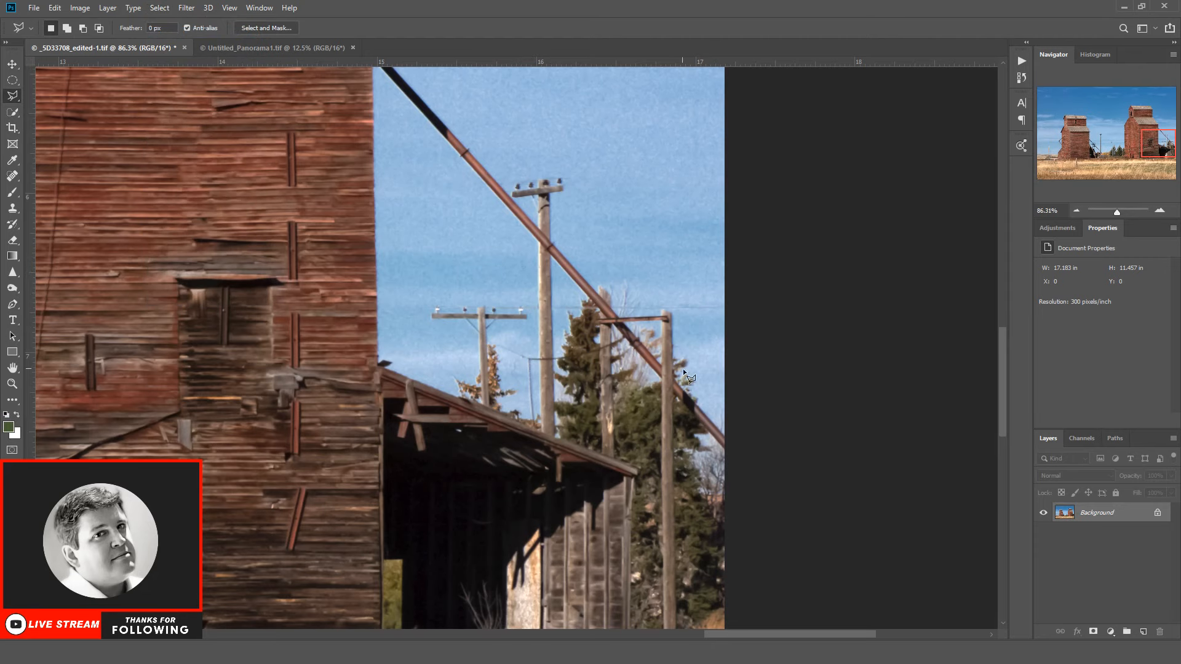
Step: Outline and remove the lower wire above the trees near the photo's right edge, and clear the selection
scroll(708, 420, down, 1)
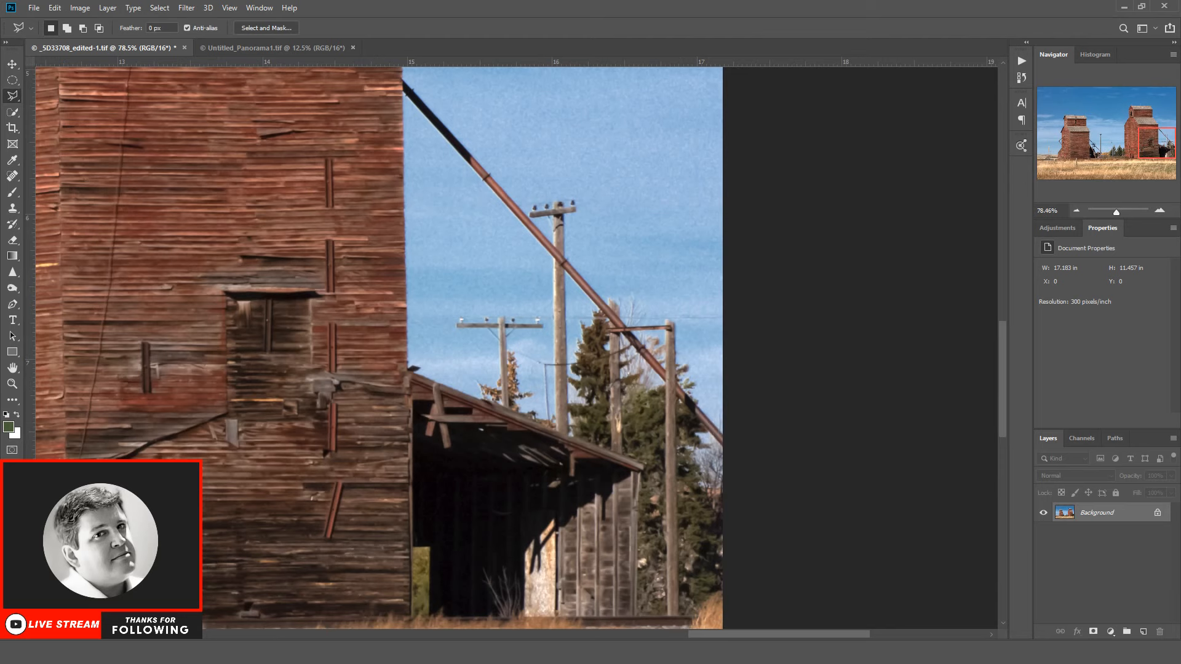
click(636, 316)
click(732, 322)
click(727, 313)
double_click(657, 314)
key(ctrl+d)
Step: Outline and remove the wire between the left elevator and the tall central utility pole
drag(769, 635, 567, 618)
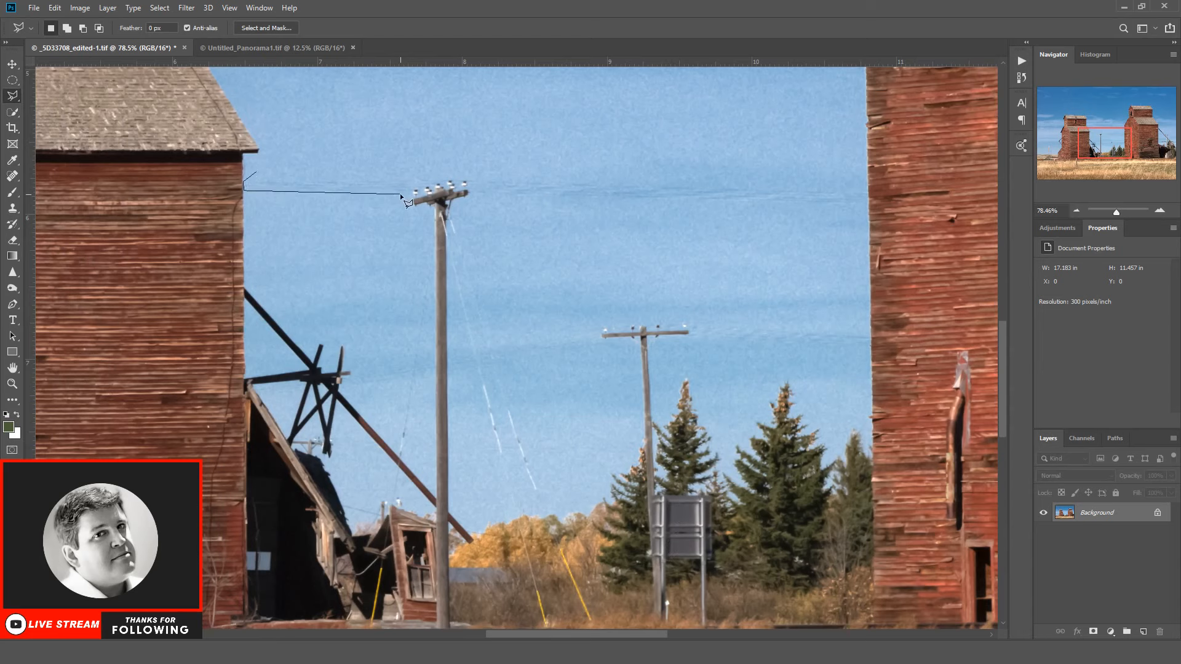
click(433, 179)
click(257, 172)
key(ctrl+d)
Step: Outline and remove the wires between the tall central pole and the right elevator, including remnants around the pole top
click(475, 192)
click(867, 191)
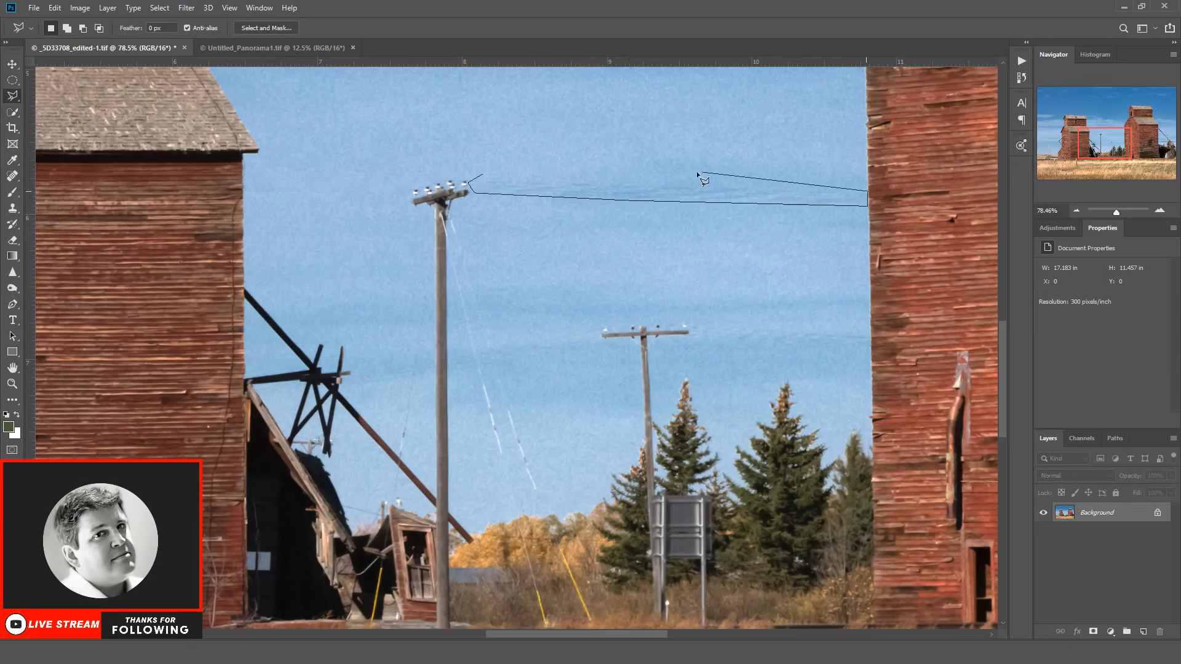
click(482, 176)
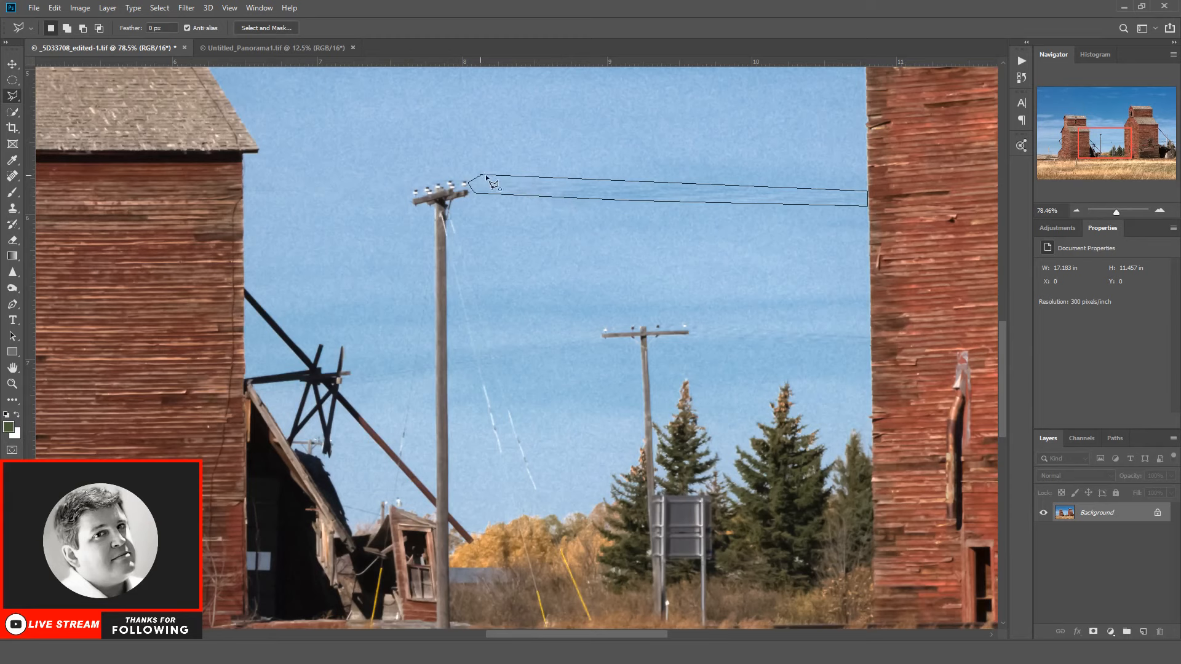
click(483, 177)
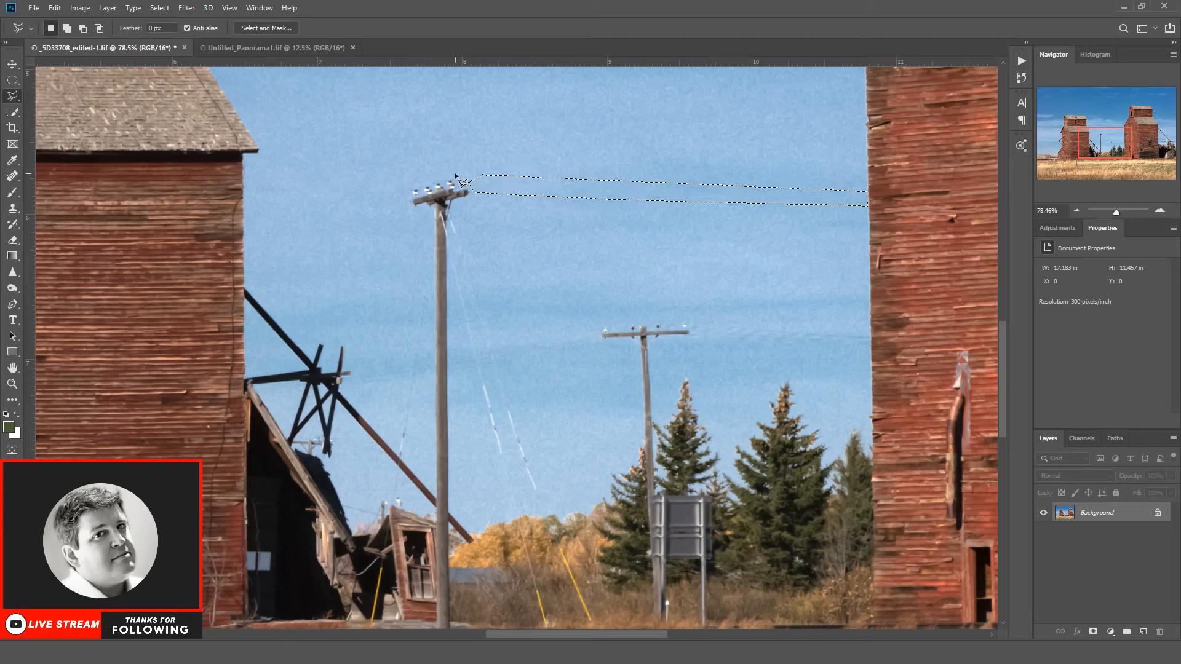
key(ctrl+d)
drag(442, 184, 438, 170)
key(ctrl+d)
Step: Outline and remove the wires between the shorter central pole's crossarm and the right elevator, and clear the selection
click(688, 324)
click(691, 335)
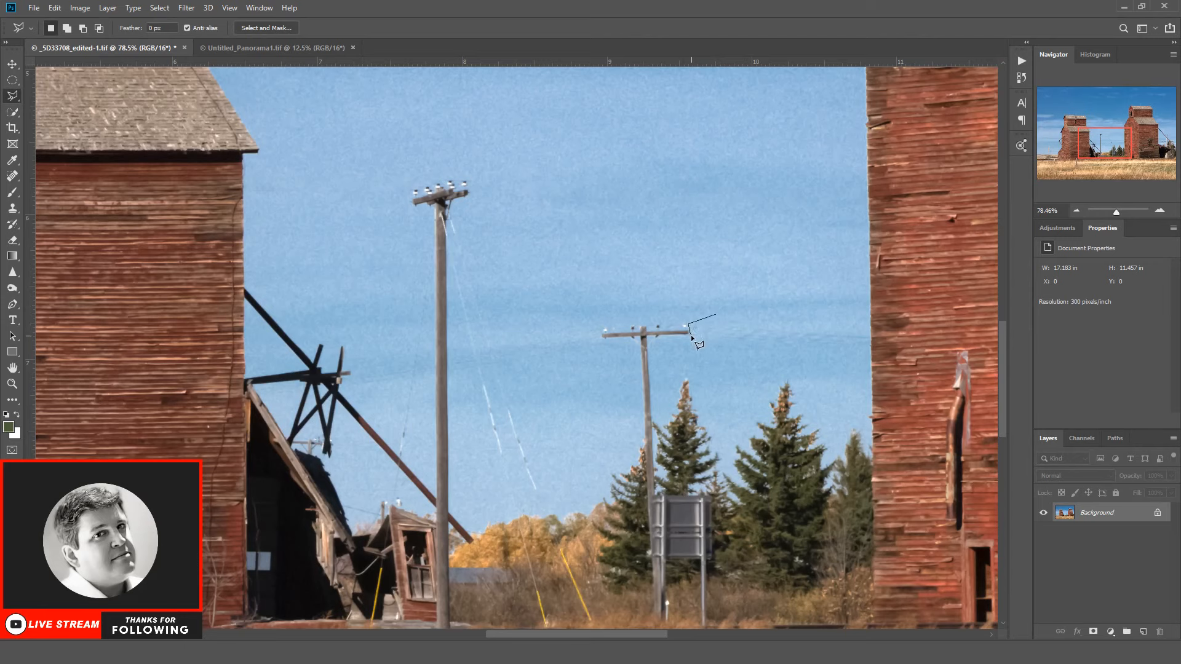
click(869, 346)
click(869, 336)
click(716, 316)
click(161, 10)
mouse_move(179, 11)
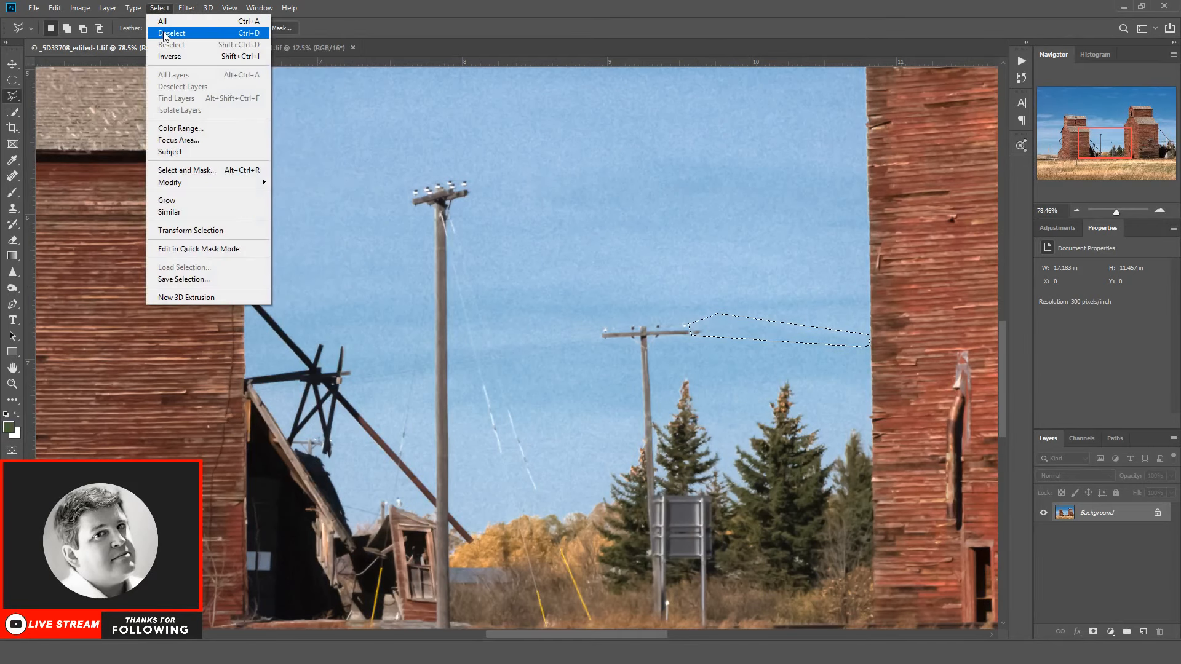
click(169, 33)
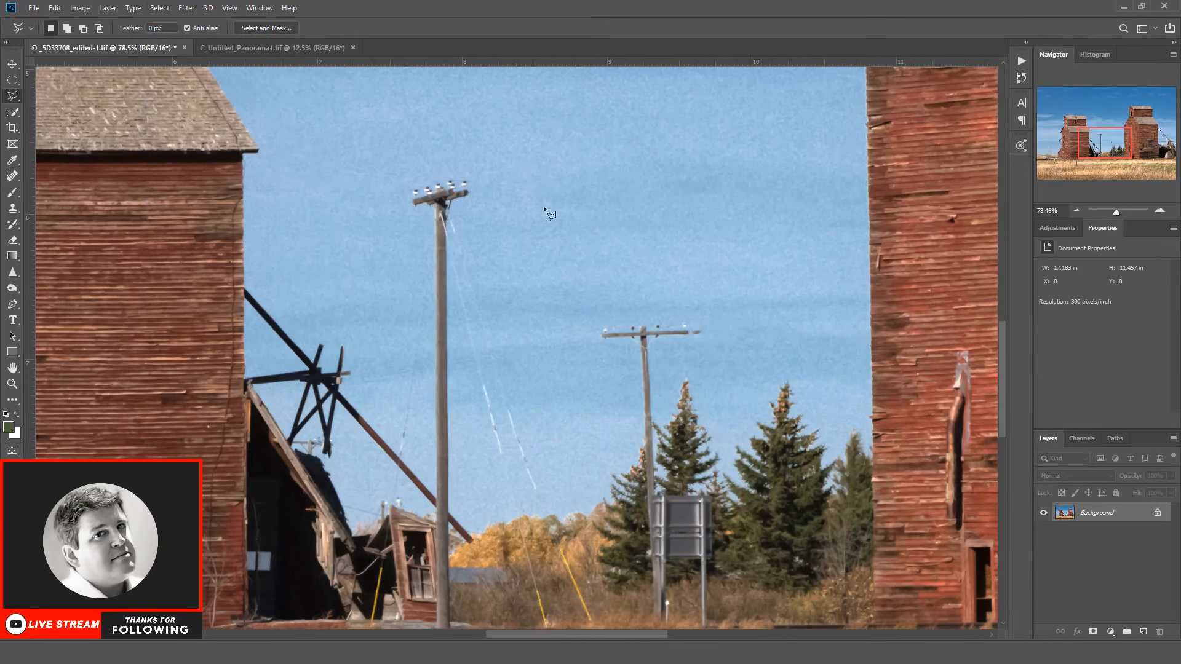
Step: Clone sky over the stray extension at the right end of the shorter central pole's crossarm
click(12, 208)
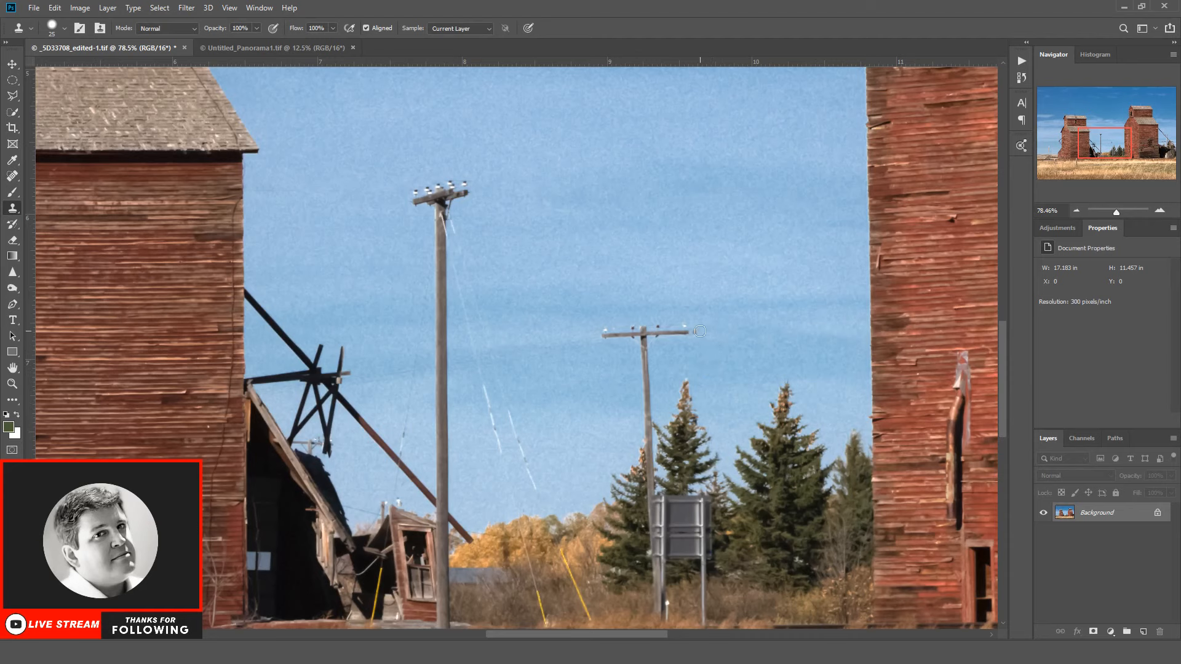
drag(703, 331, 697, 331)
scroll(778, 462, down, 1)
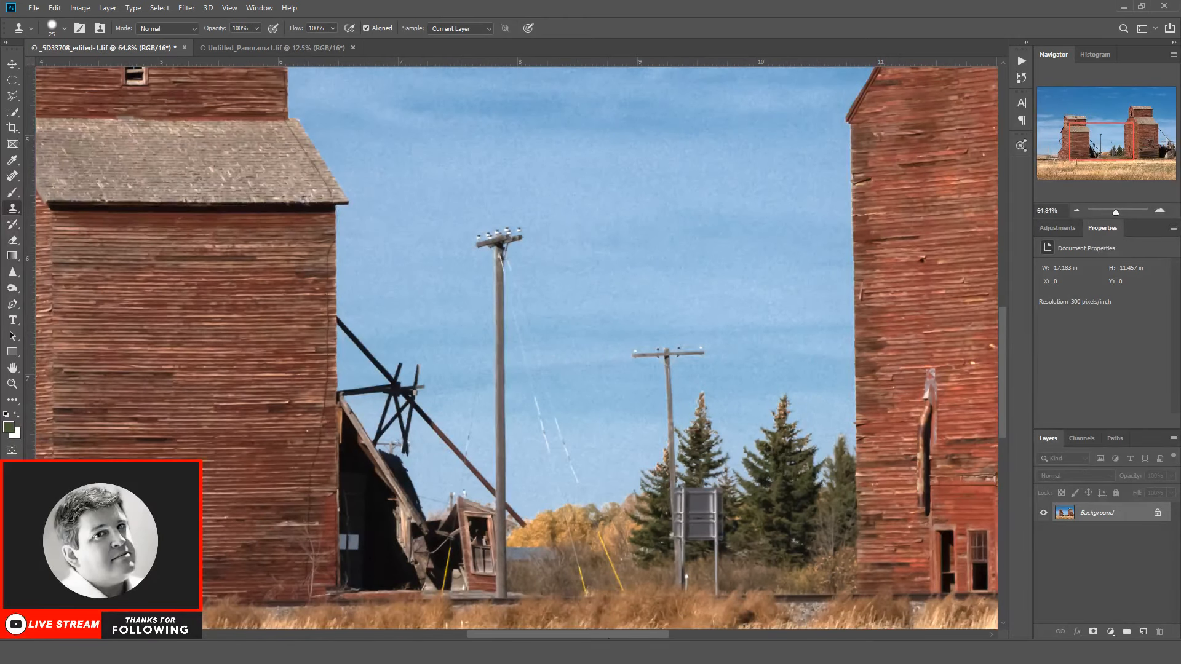
drag(585, 626, 471, 626)
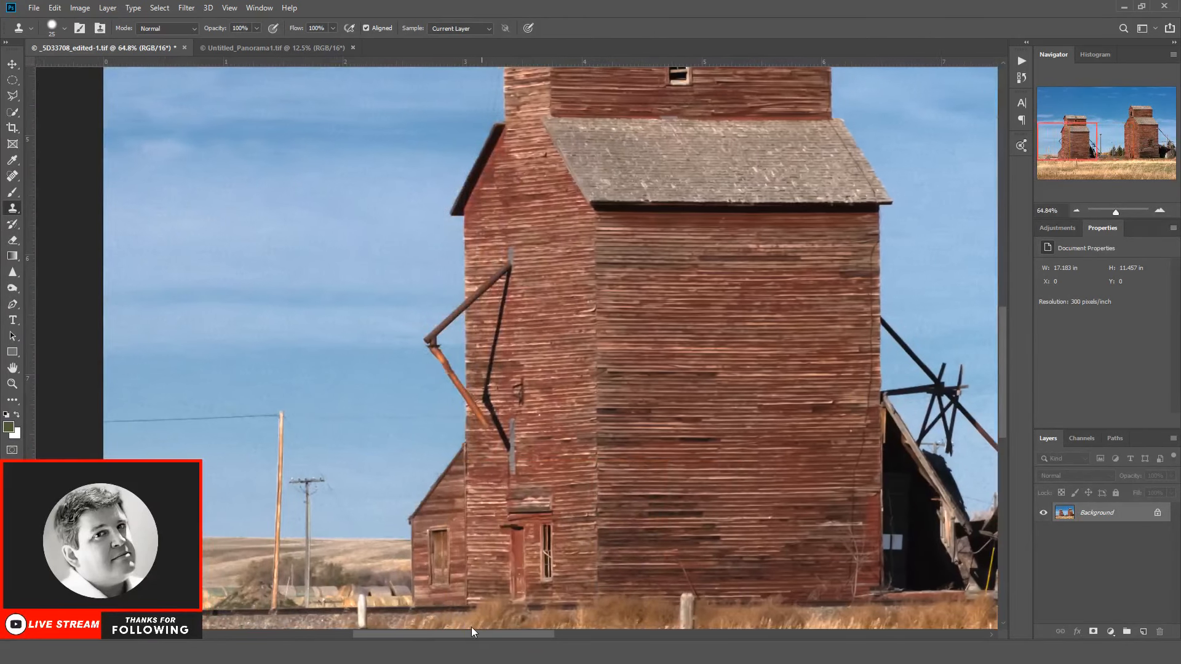
Step: Outline and remove the metal pipe and pale debris lying in the grass in front of the left elevator
scroll(972, 378, down, 1)
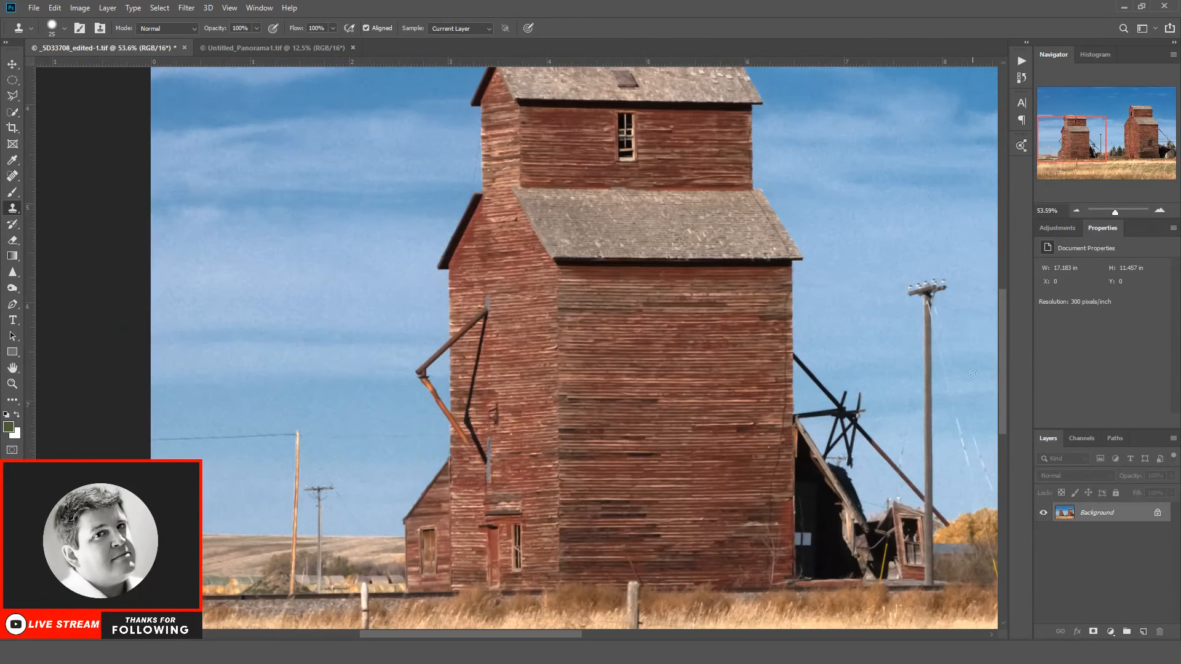
drag(1000, 351, 1000, 431)
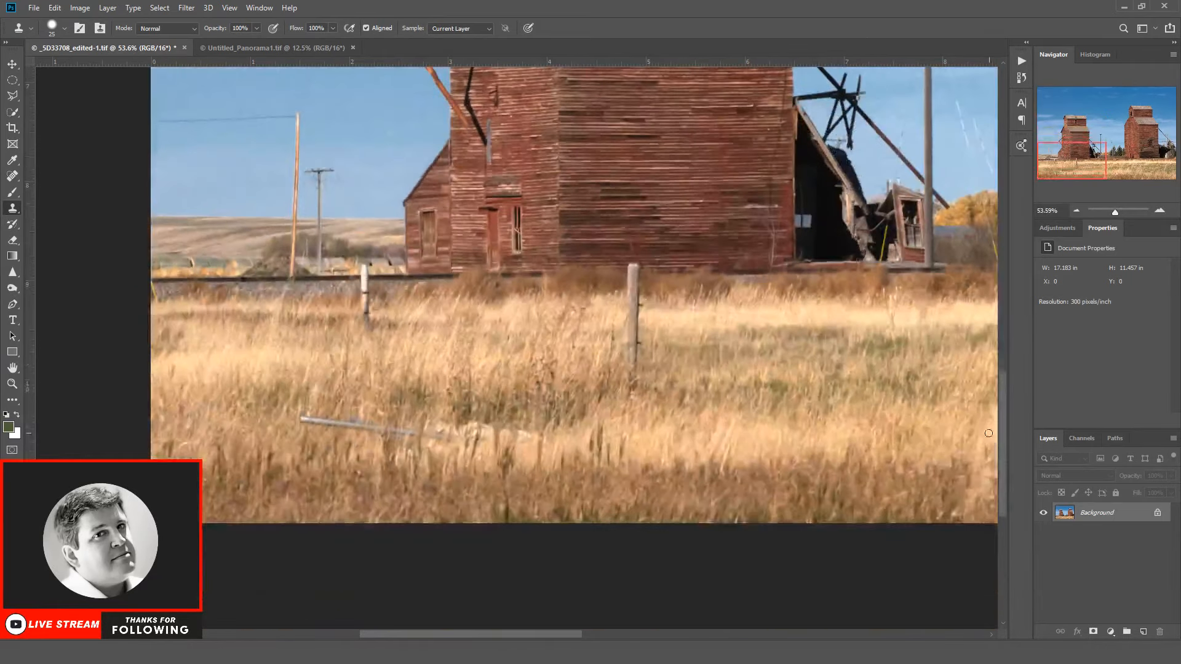
click(12, 95)
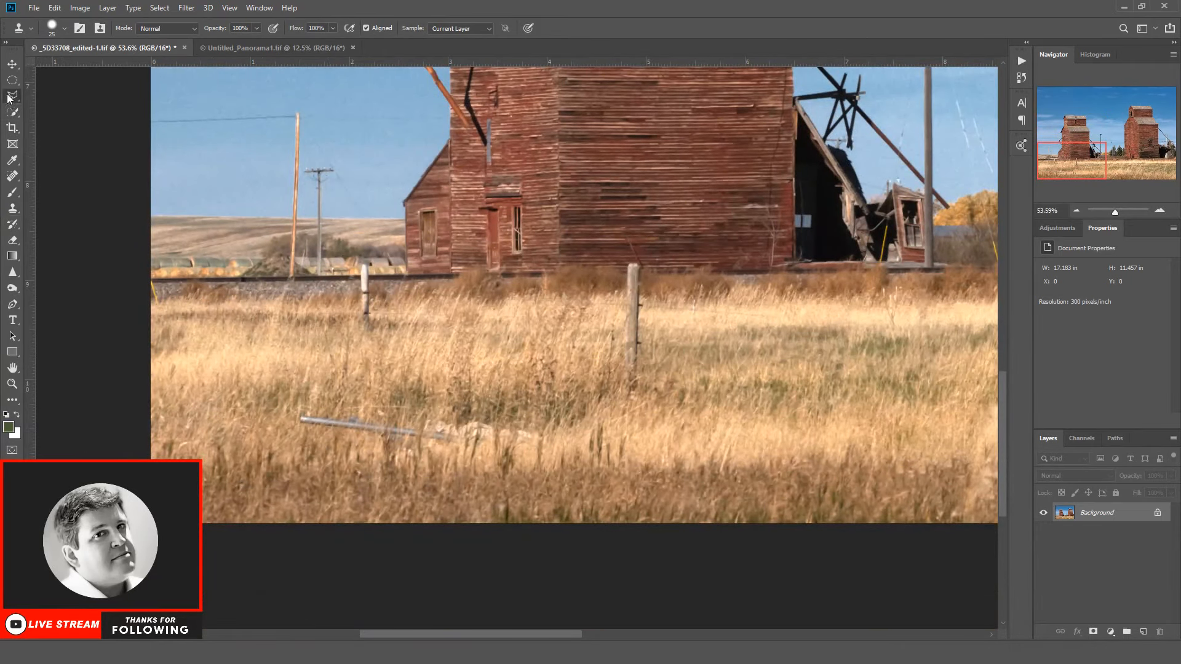
click(286, 406)
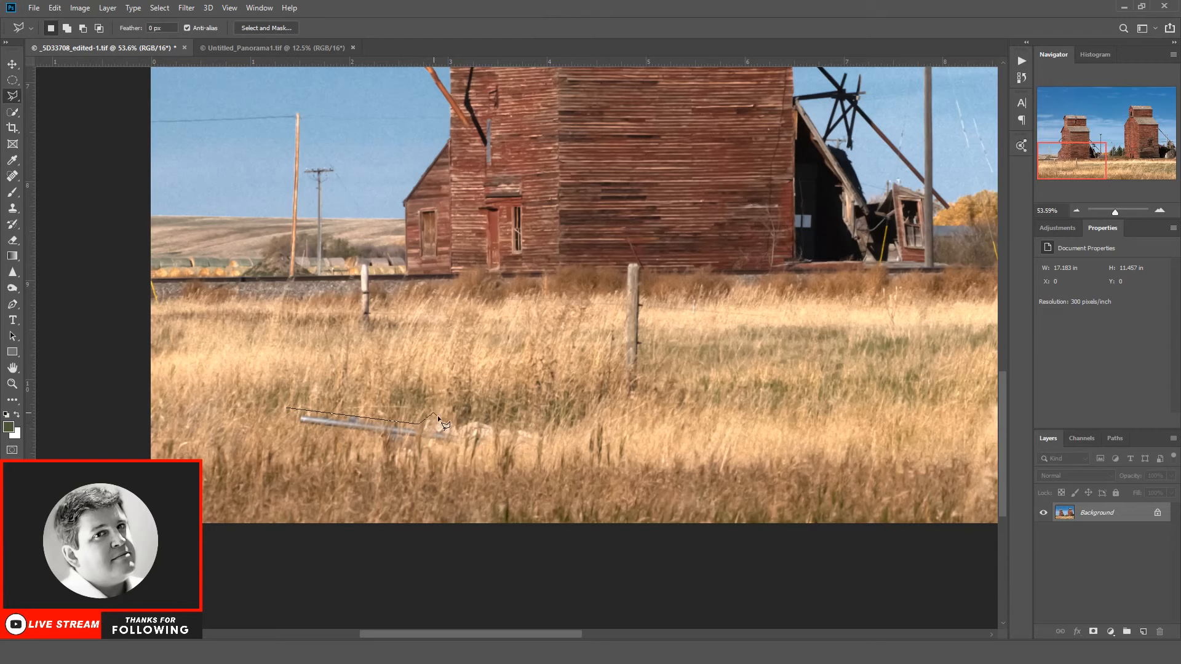
click(531, 423)
click(549, 442)
click(542, 456)
click(404, 443)
click(286, 409)
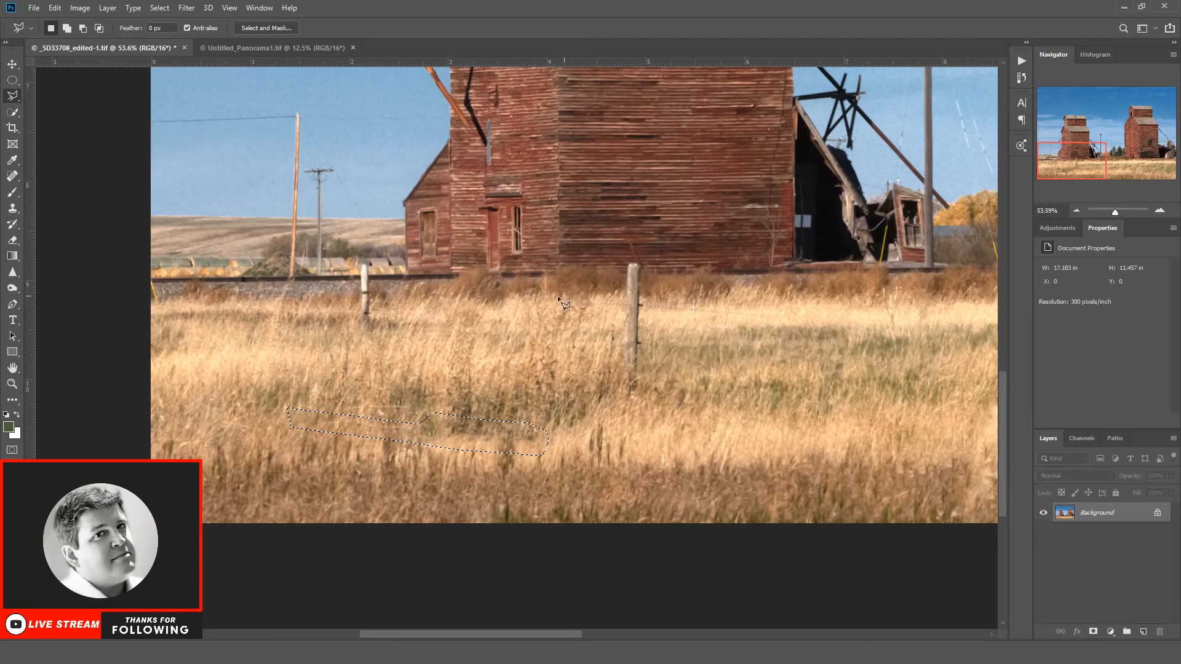
Step: Outline and remove the shorter fence post near the left elevator's small annex, and outline the taller post in front of the elevator
click(358, 263)
click(367, 264)
click(374, 340)
click(352, 339)
click(364, 271)
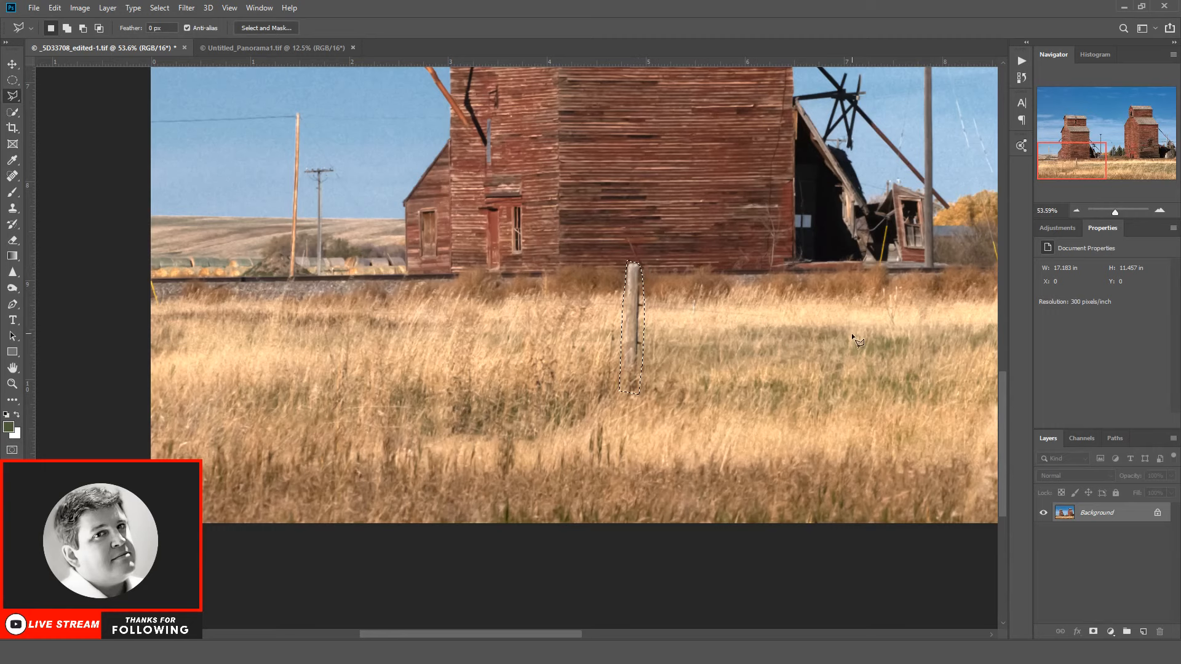
Step: Undo the revert to the saved photo and remove the outlined taller fence post
key(F12)
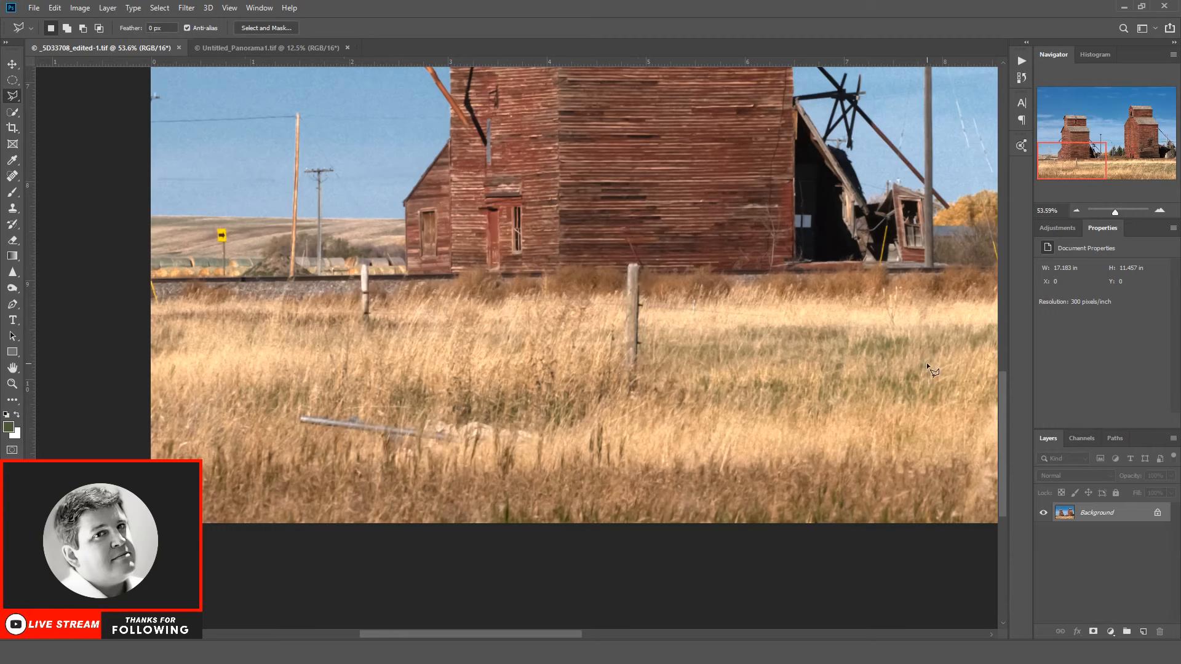
key(ctrl+z)
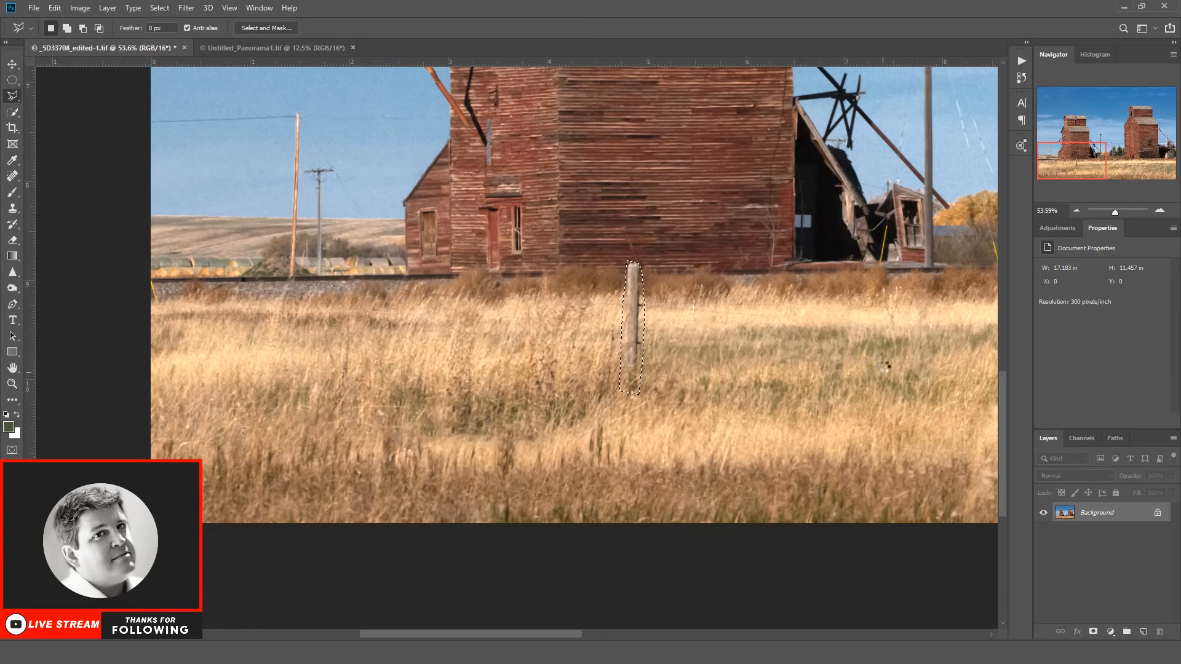
key(ctrl+z)
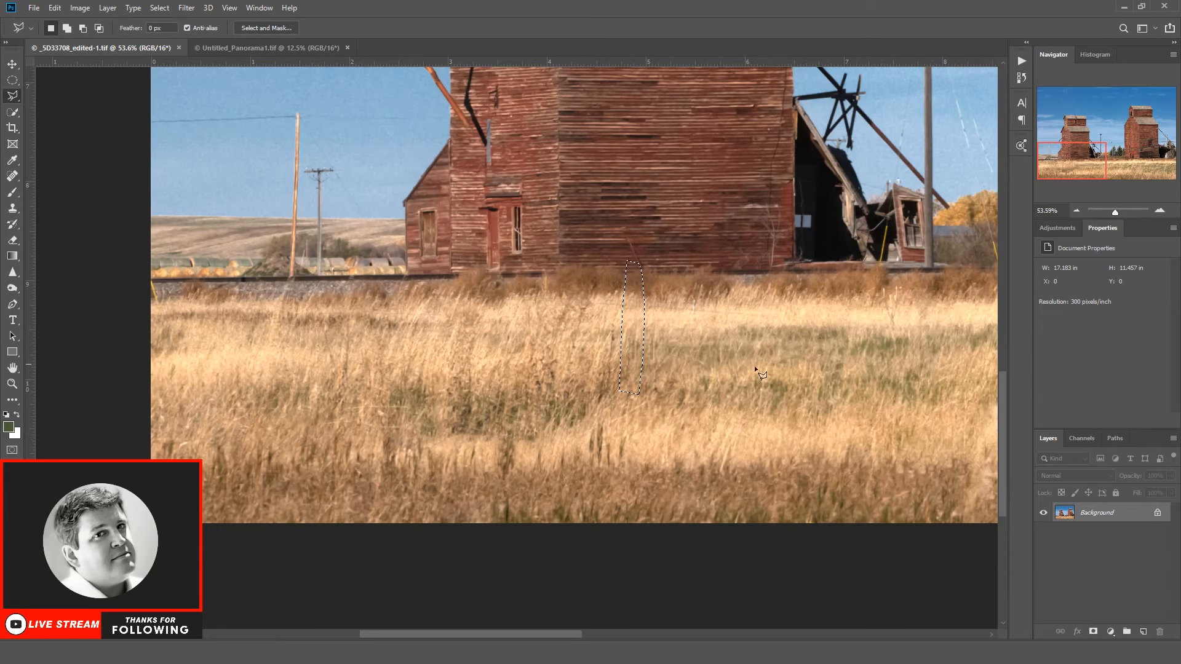
Step: Outline and remove the thin strip of leftover marks across the grass below the left elevator, and clear the selection
click(521, 294)
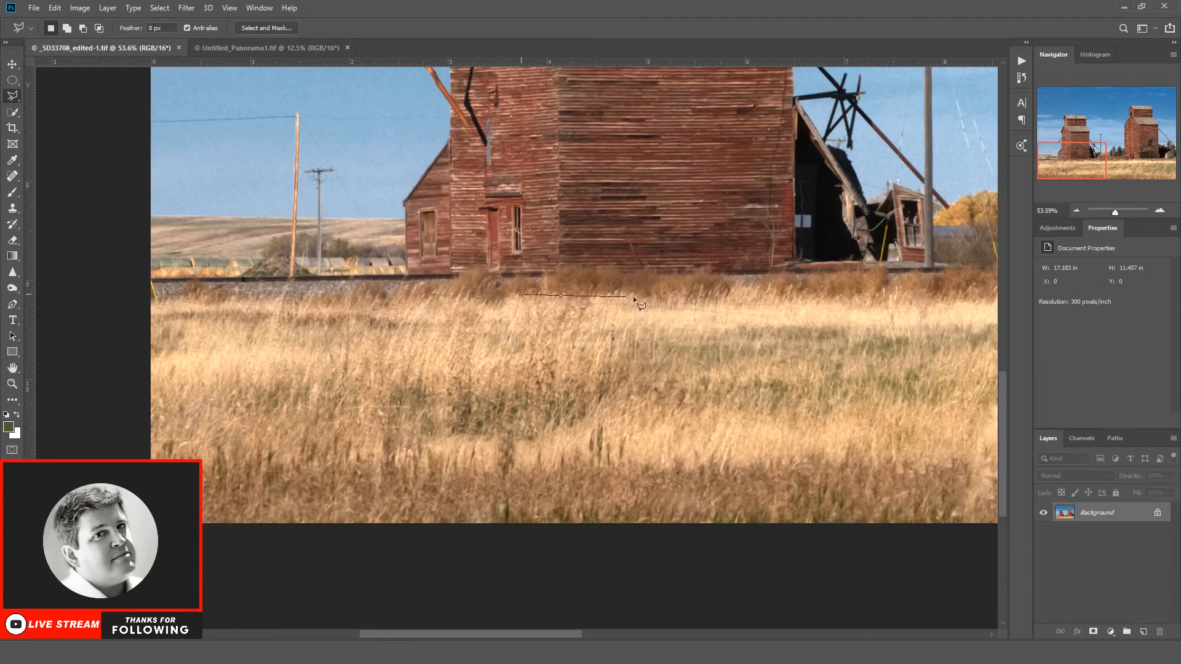
click(667, 298)
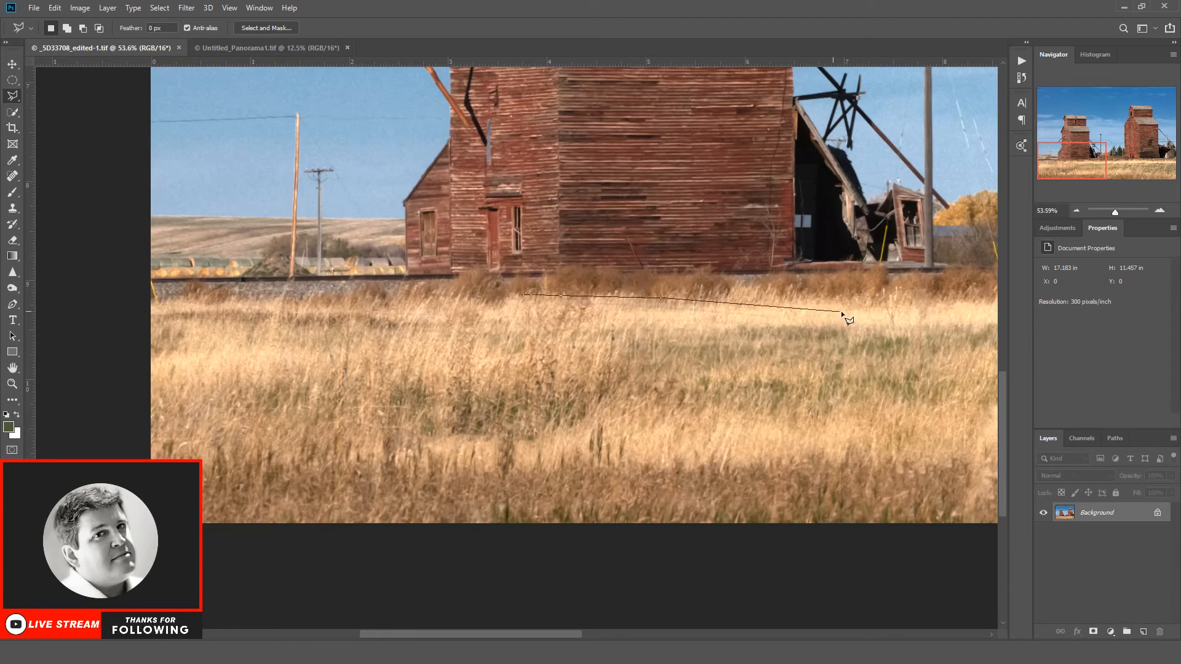
click(785, 314)
click(784, 319)
click(516, 299)
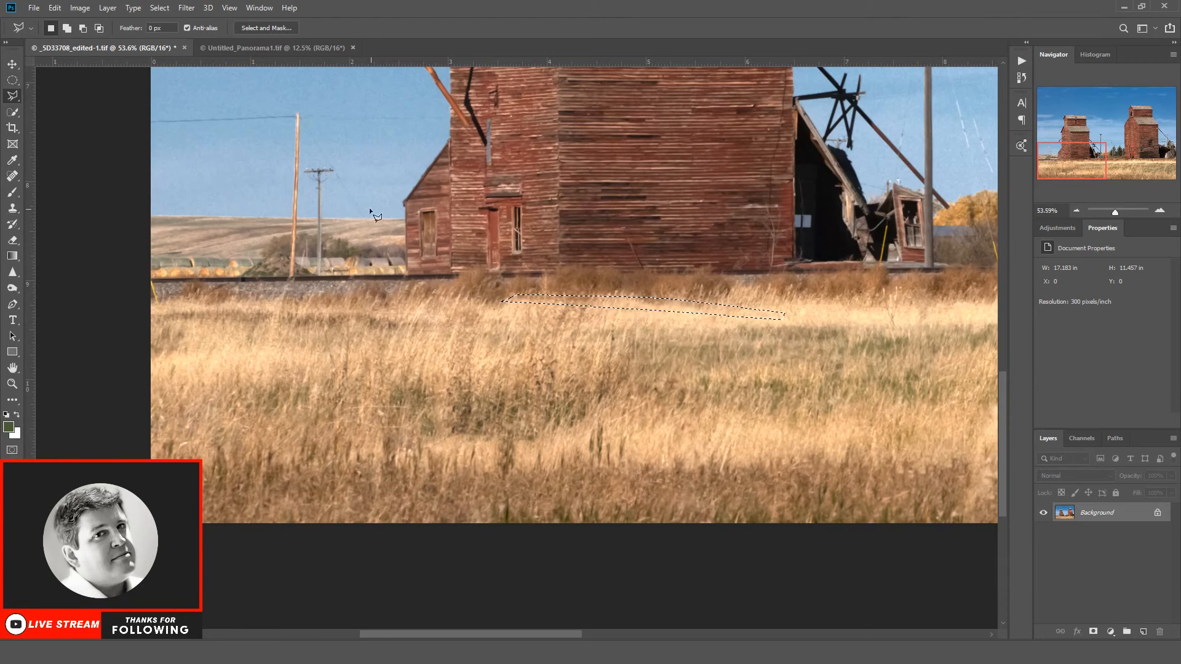
click(163, 8)
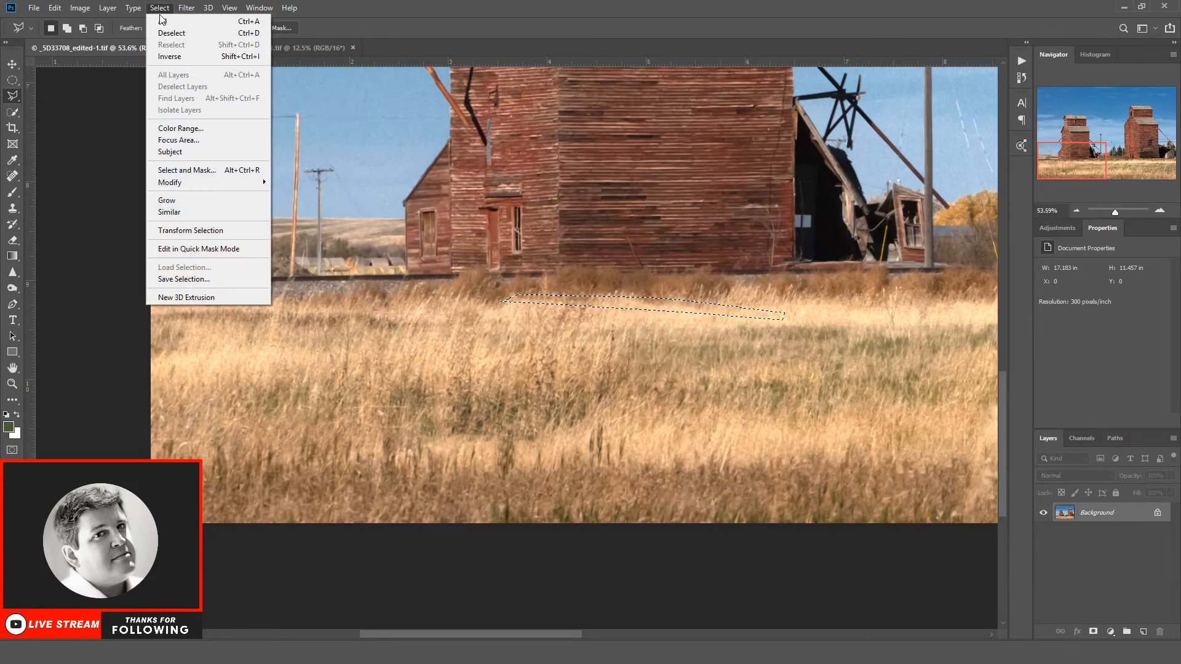
click(172, 33)
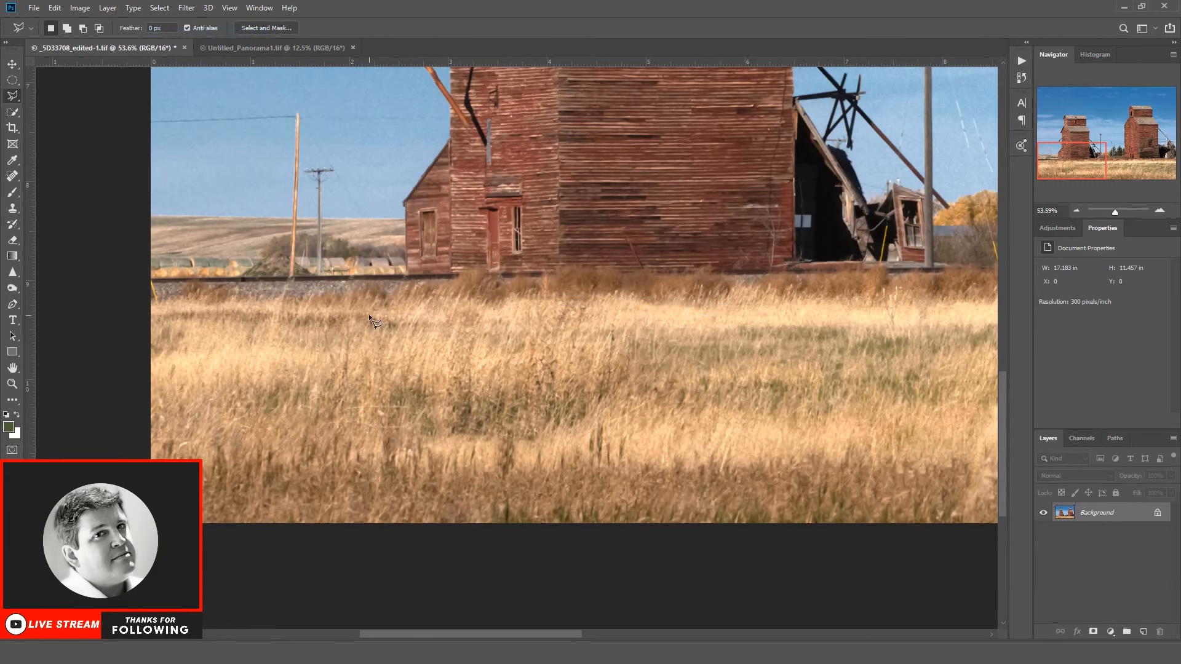
Step: Outline and remove the small green tuft at the photo's lower edge below the left elevator
click(499, 488)
click(500, 536)
click(520, 534)
click(509, 487)
click(504, 488)
Step: Outline the blurry, irregular grass patch at the lower centre of the field and fill it with surrounding grass
scroll(640, 585, right, 6)
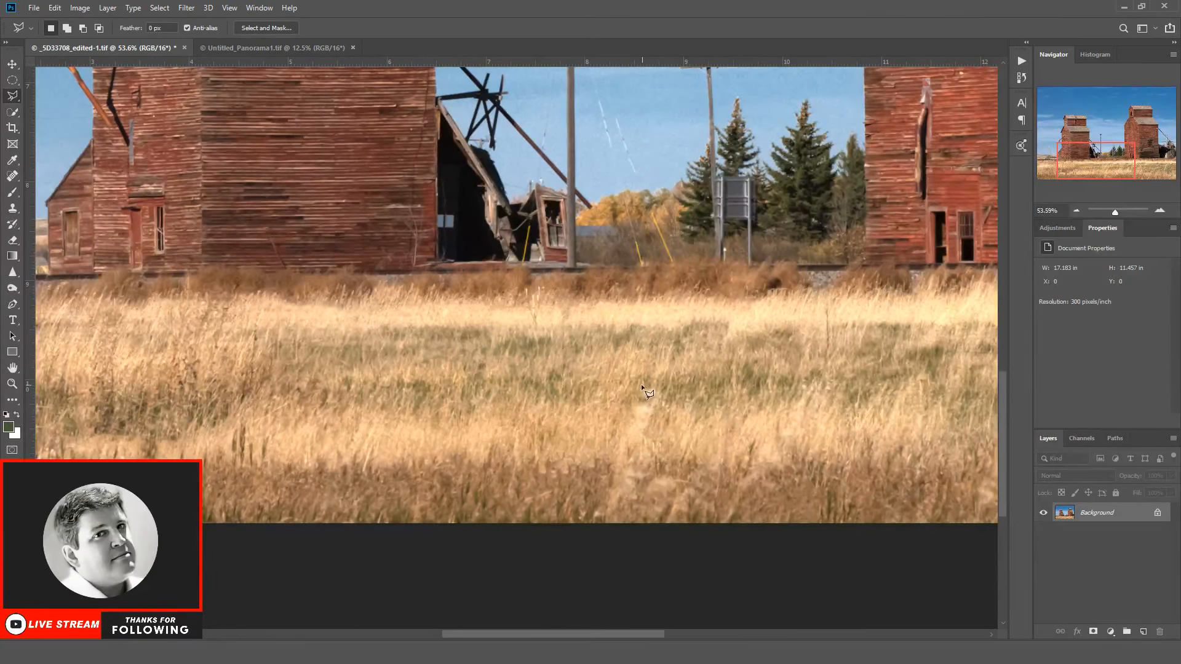
mouse_move(598, 475)
mouse_down()
mouse_move(597, 501)
mouse_move(575, 512)
mouse_move(722, 536)
mouse_move(751, 502)
mouse_up()
mouse_move(808, 420)
mouse_down()
mouse_move(814, 387)
mouse_move(797, 396)
mouse_move(774, 430)
mouse_up()
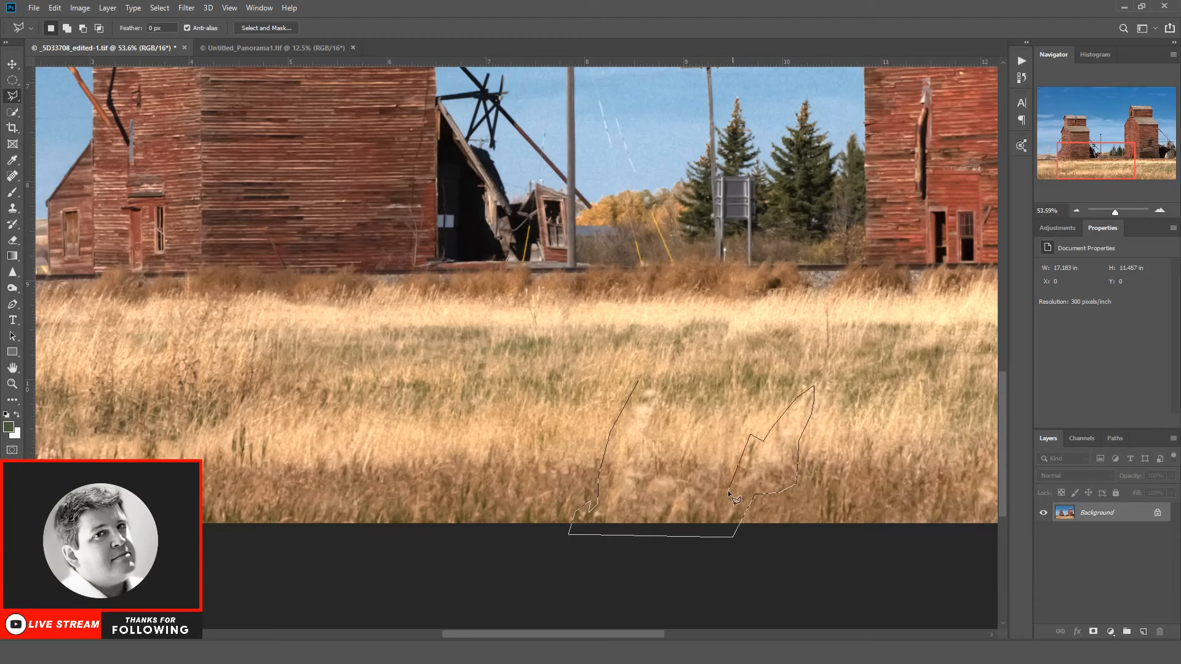
mouse_move(729, 493)
mouse_down()
mouse_move(733, 431)
mouse_move(719, 424)
mouse_move(704, 467)
mouse_move(667, 474)
mouse_move(659, 443)
mouse_up()
drag(640, 379, 637, 380)
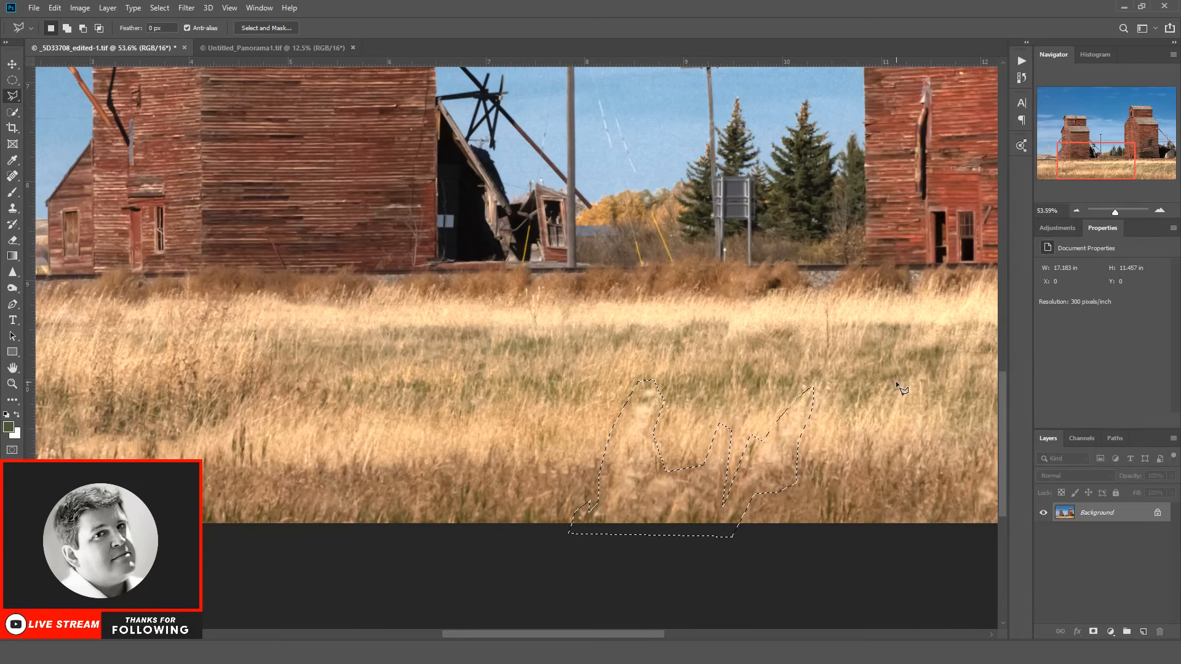
key(shift+F5)
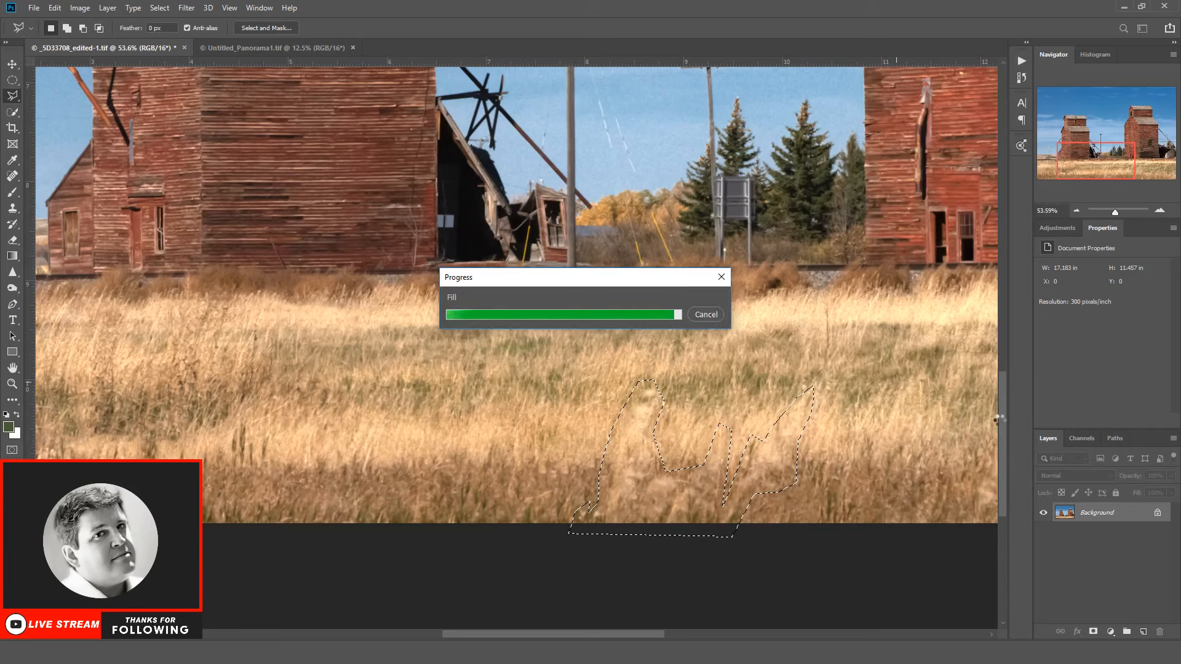
Step: Outline the pale grass patch at the photo's lower edge, replace it with darker grass, and clear the selection
click(629, 546)
click(649, 440)
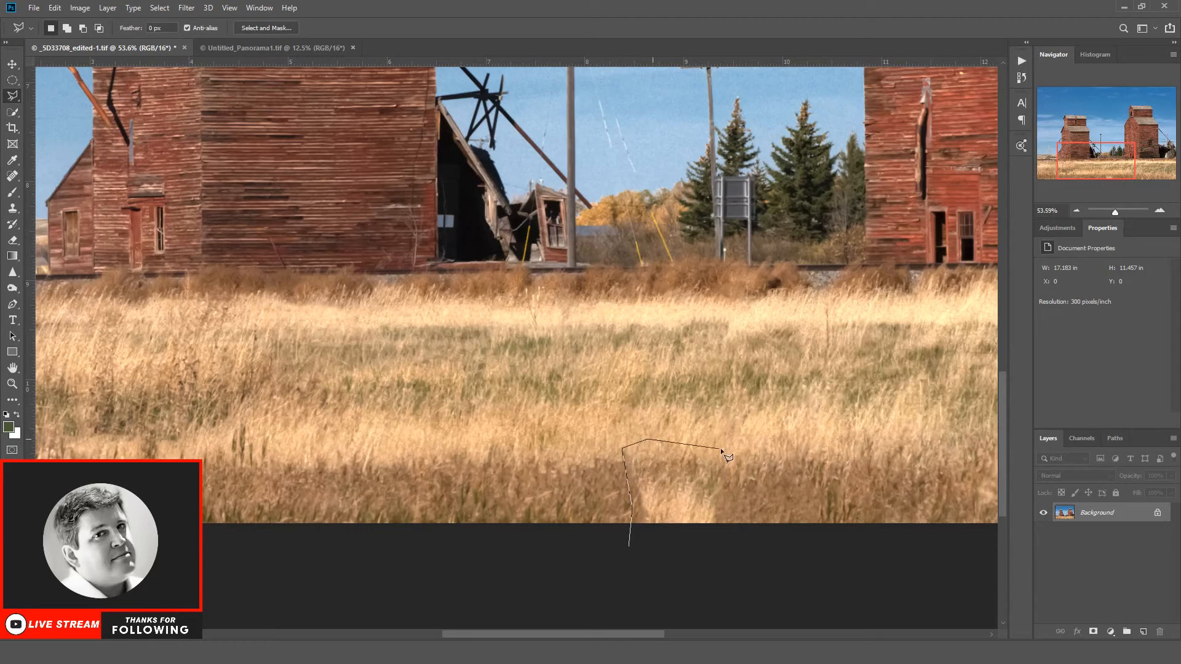
click(721, 447)
click(721, 491)
click(734, 537)
click(632, 549)
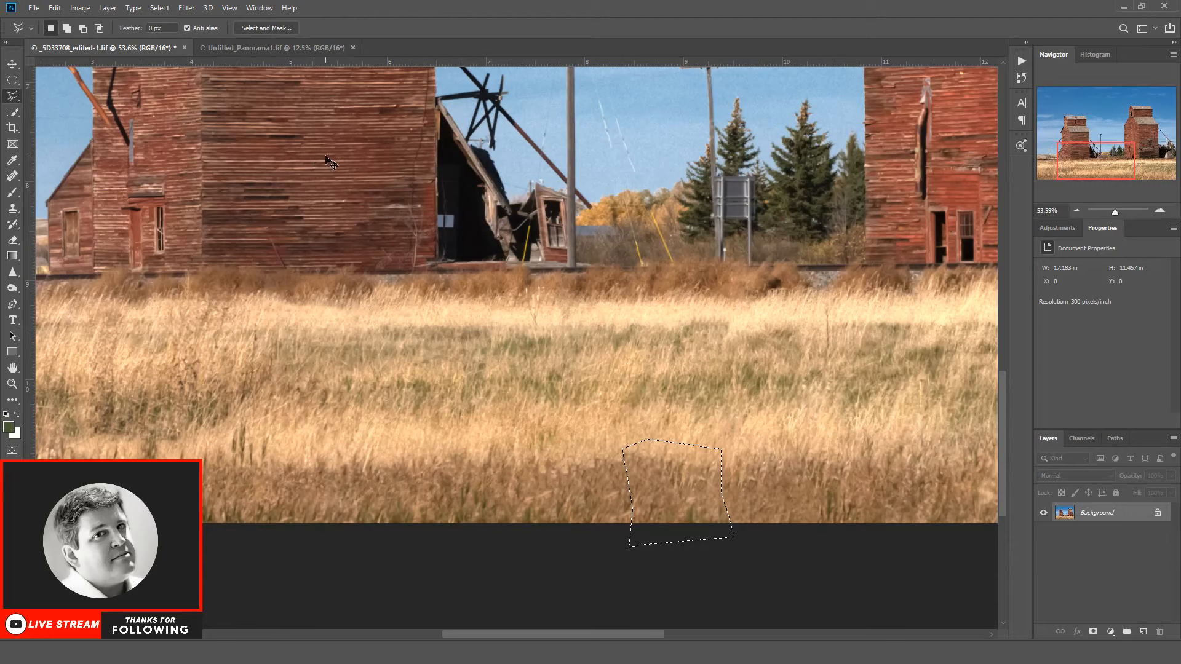
key(ctrl+d)
Step: Outline and remove the tall stem standing in the field just left of the right elevator
click(835, 322)
click(835, 307)
click(825, 300)
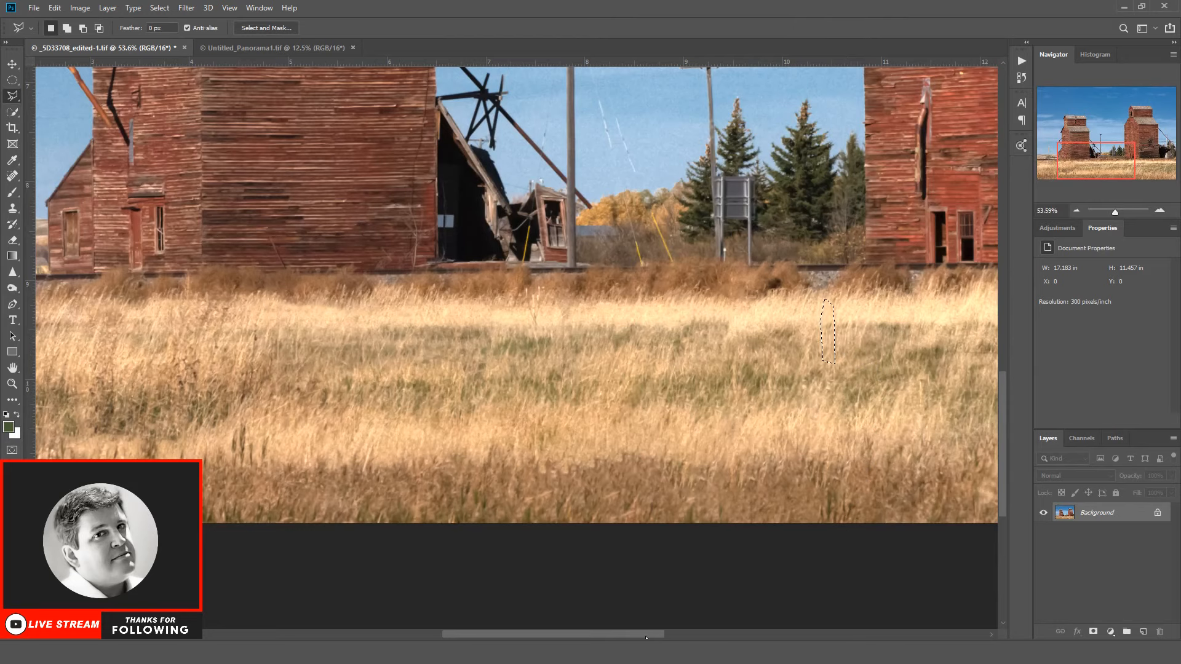
Step: Outline the white fence post in front of the right elevator's open shed and fill it with surrounding grass
click(699, 633)
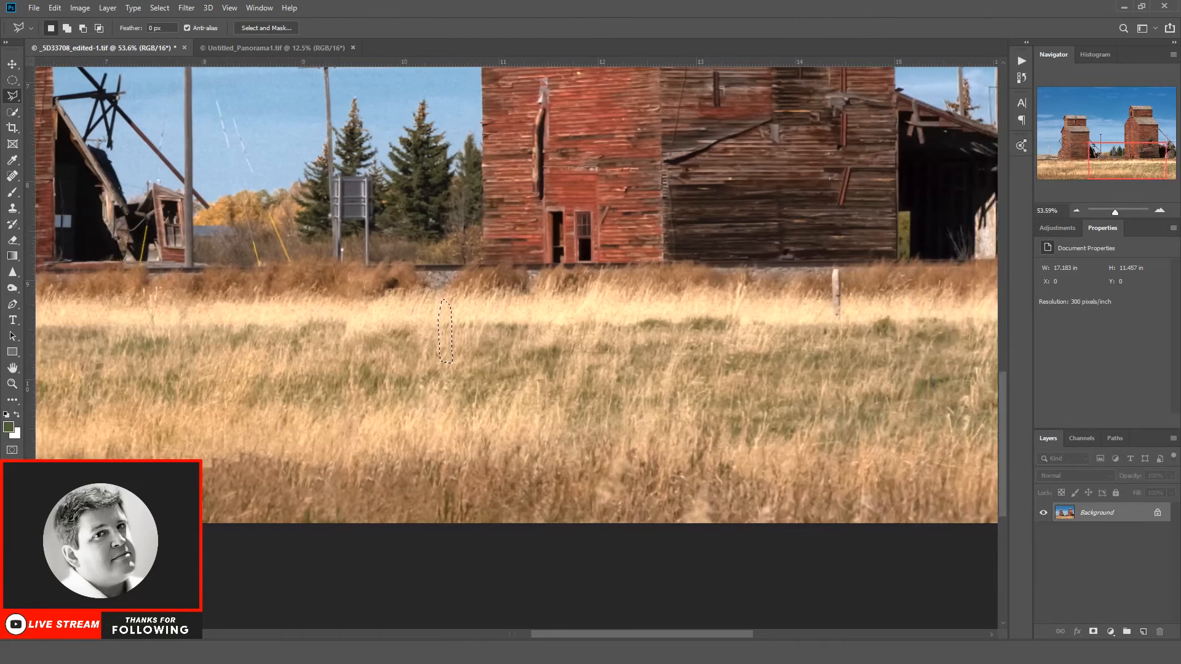
drag(699, 633, 715, 633)
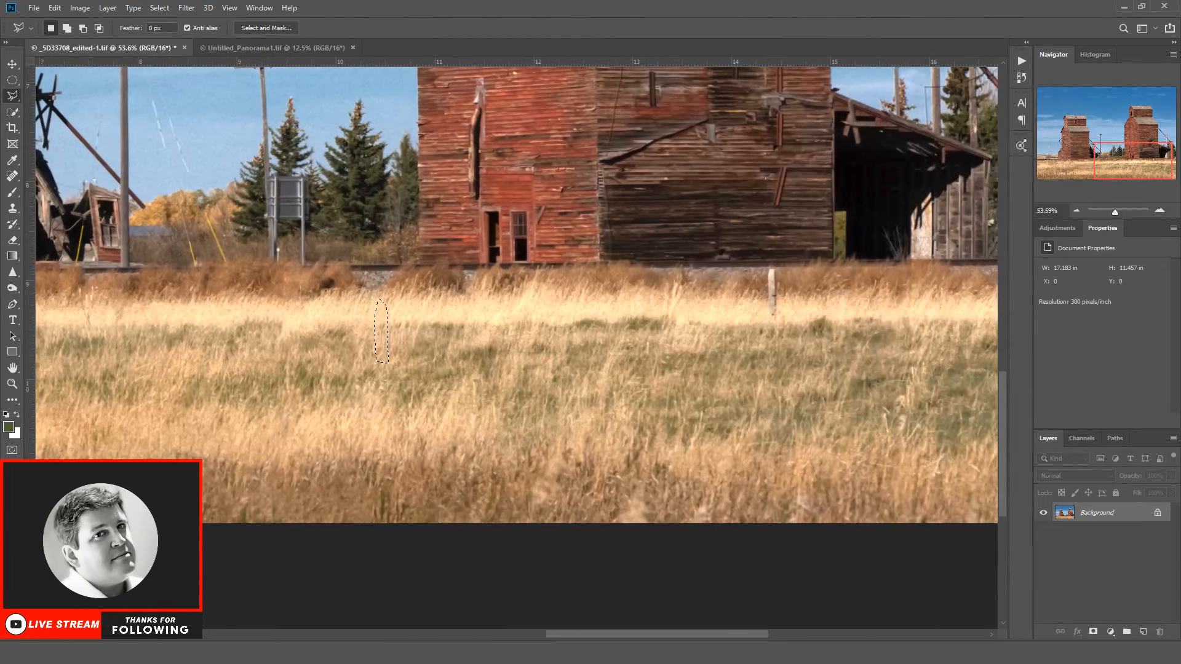
click(768, 266)
click(777, 266)
click(777, 321)
double_click(765, 320)
key(shift+F5)
key(Return)
Step: Outline and remove the small spot in the grass at the photo's lower-right corner
scroll(674, 618, right, 5)
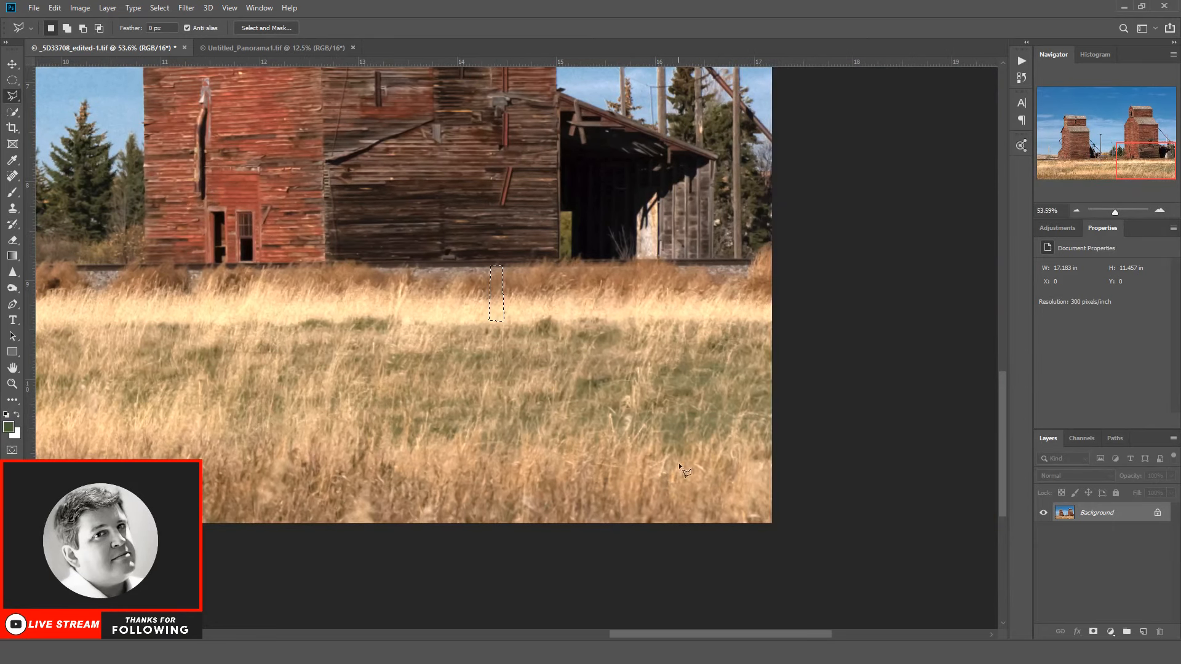
click(745, 512)
click(763, 513)
click(763, 521)
click(745, 521)
click(744, 515)
Step: Outline and remove the road sign, its supports and the pole base beside it in front of the spruces, and clear the selection
drag(684, 634, 512, 625)
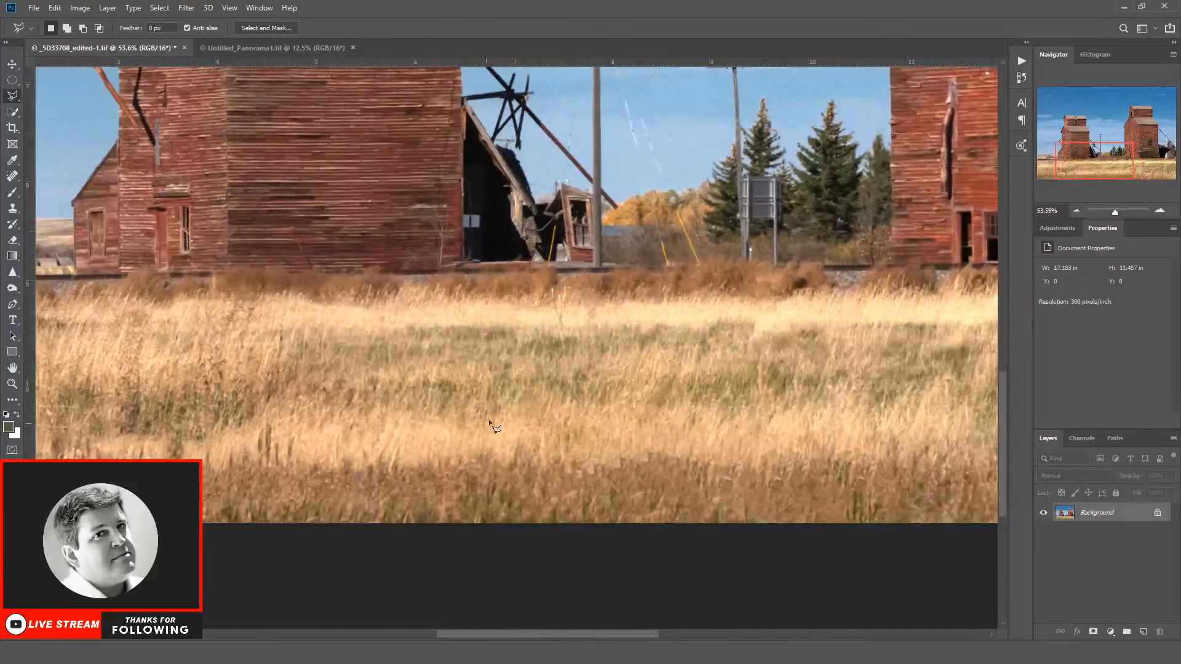
drag(1005, 404, 1019, 353)
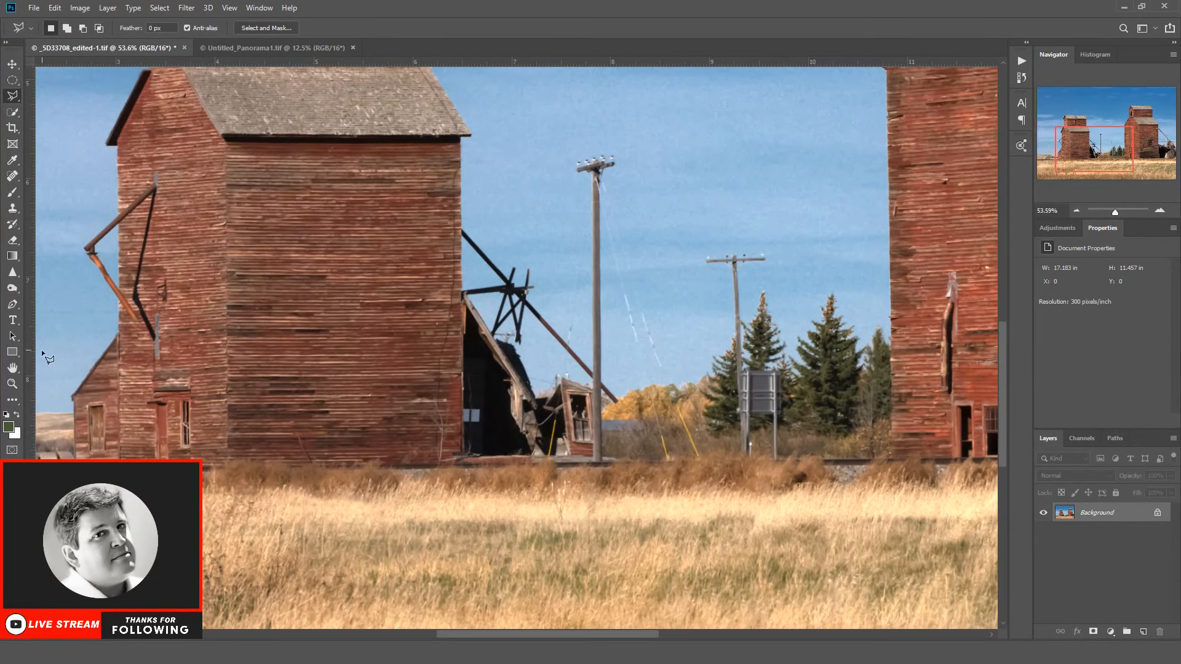
click(12, 383)
click(51, 28)
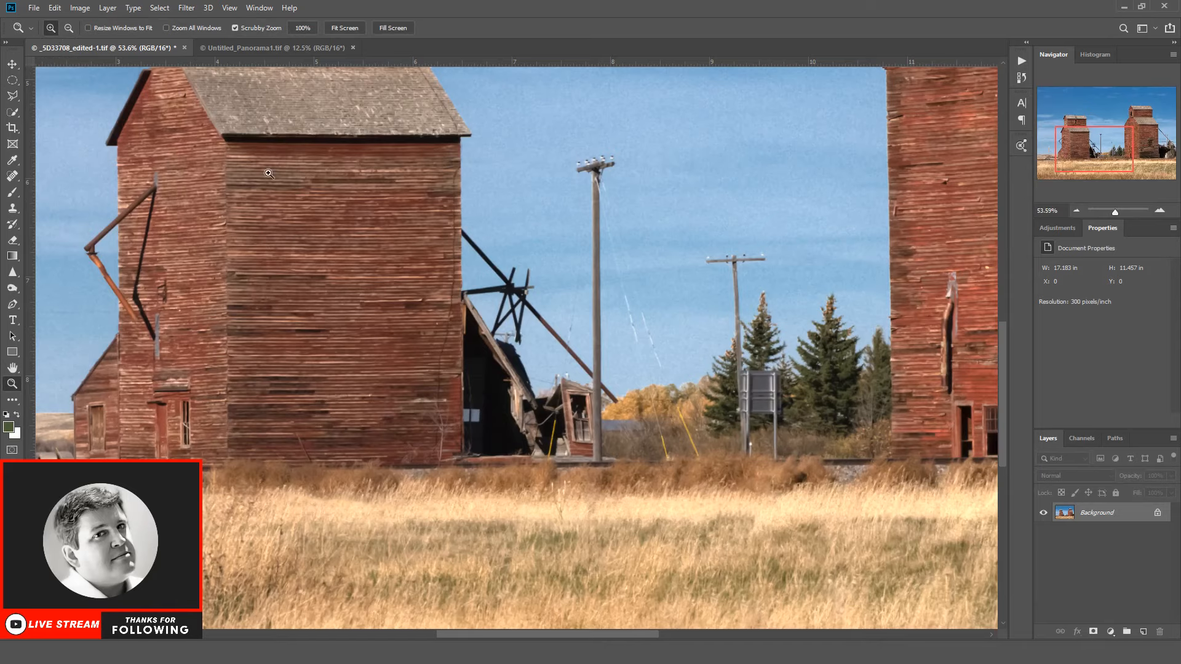
click(706, 386)
click(784, 424)
click(800, 437)
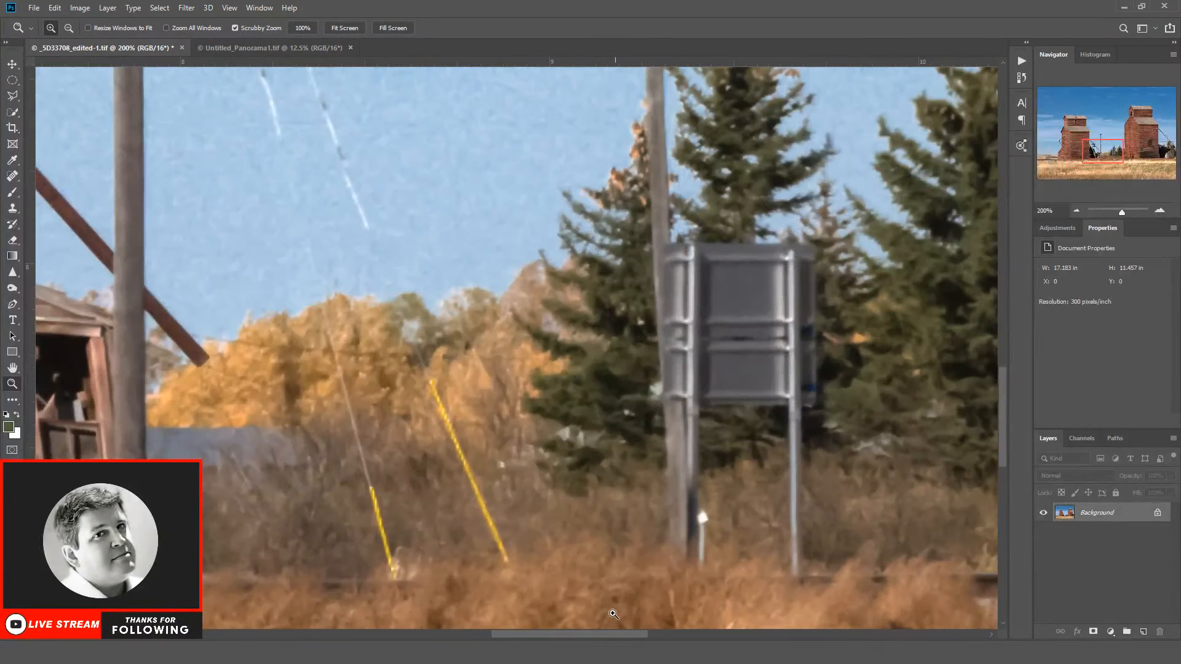
drag(592, 633, 618, 634)
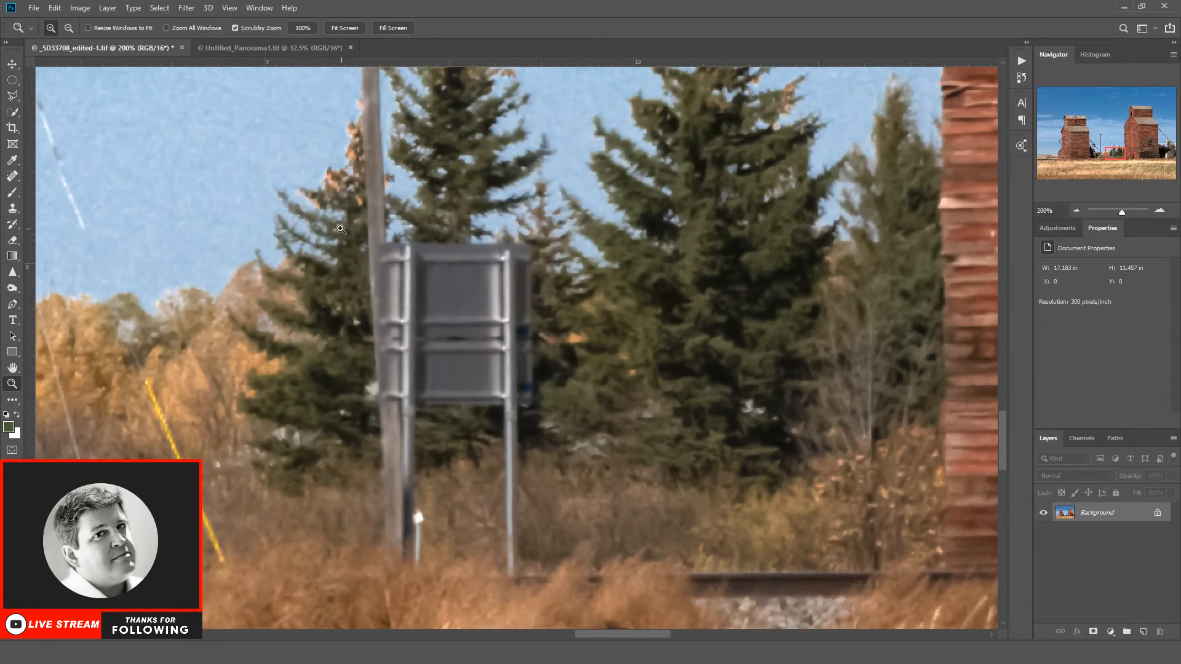
click(12, 95)
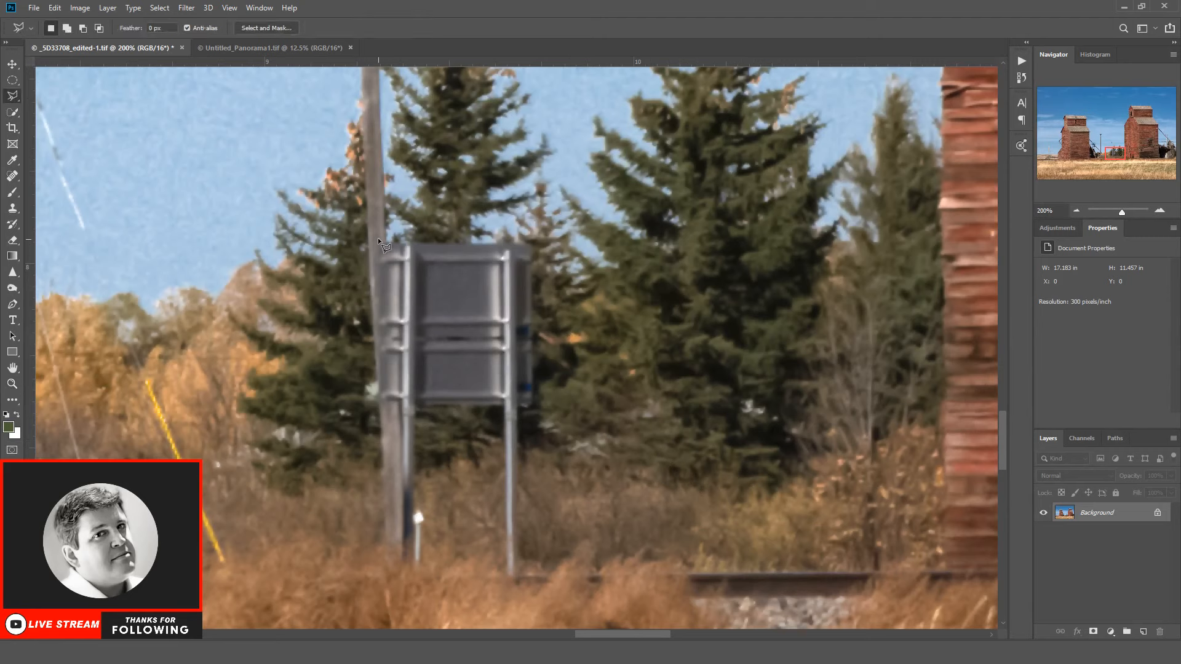
click(535, 241)
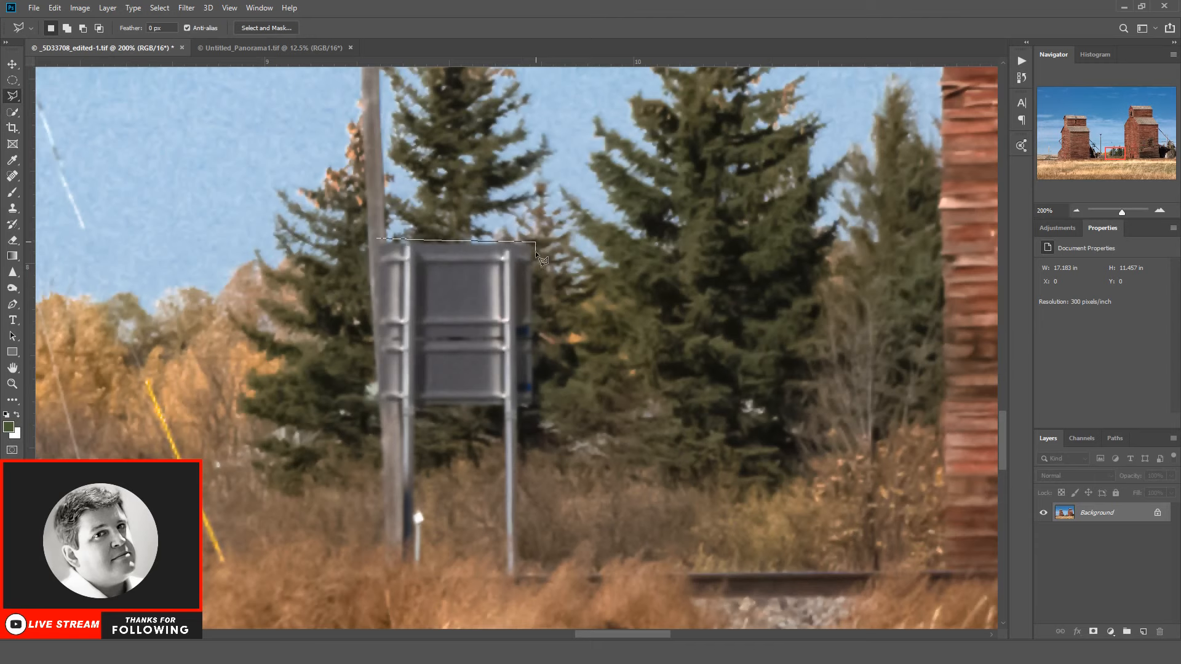
click(538, 413)
click(523, 412)
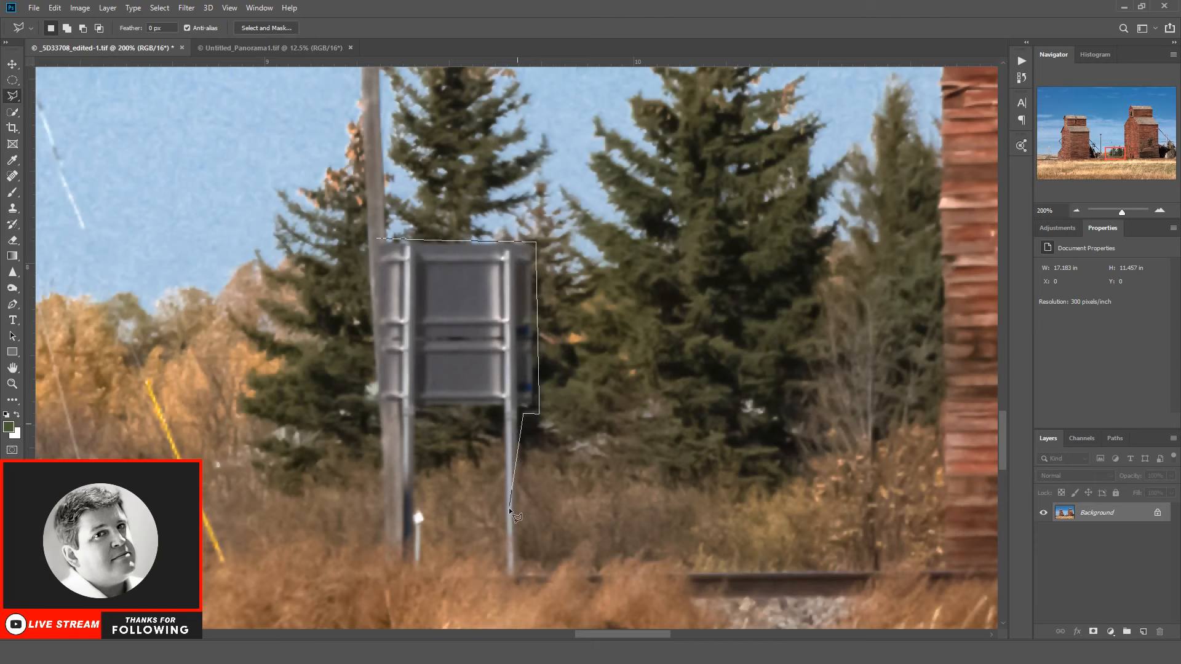
click(504, 585)
click(505, 409)
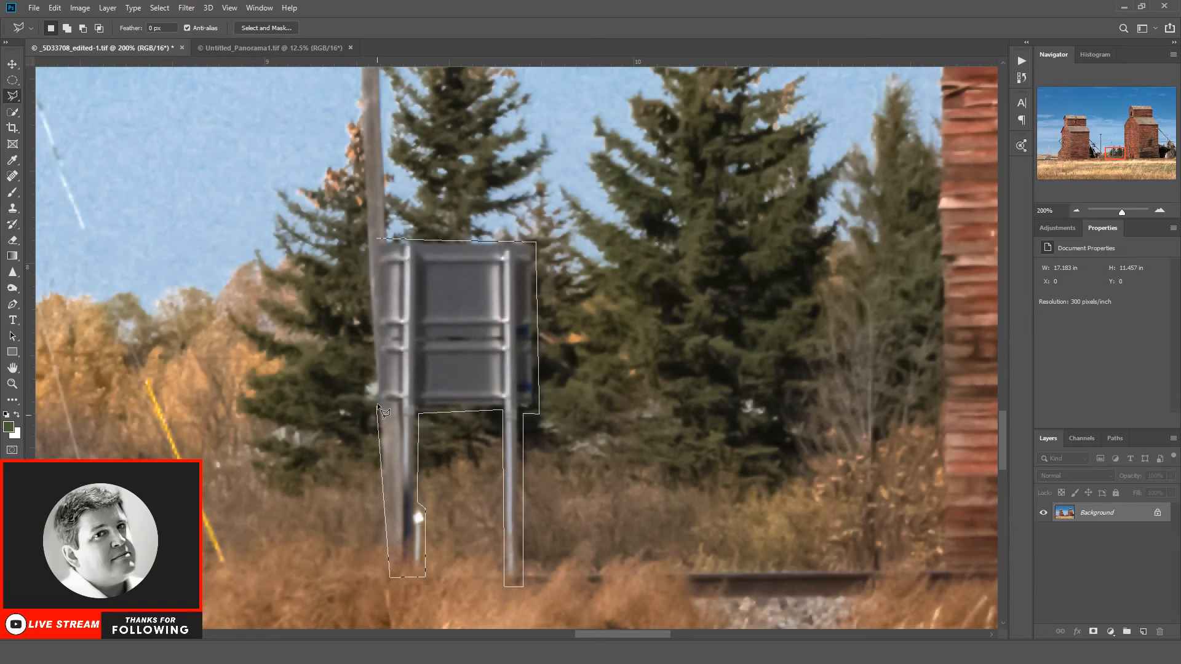
click(371, 283)
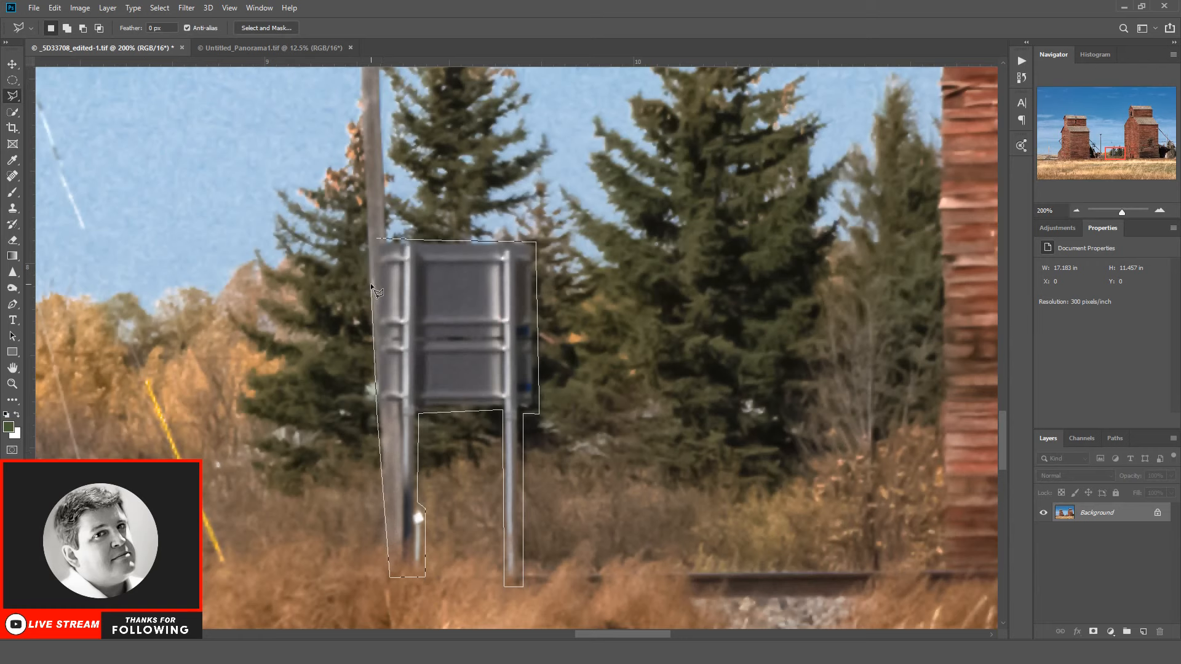
click(377, 238)
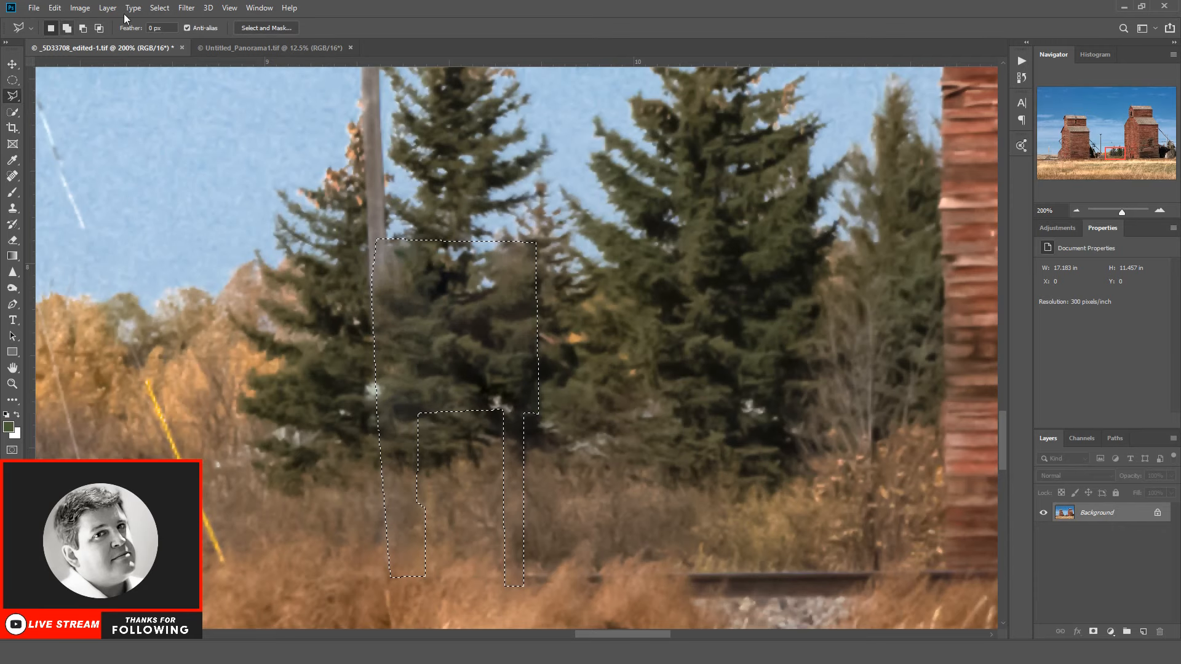
click(153, 8)
click(169, 31)
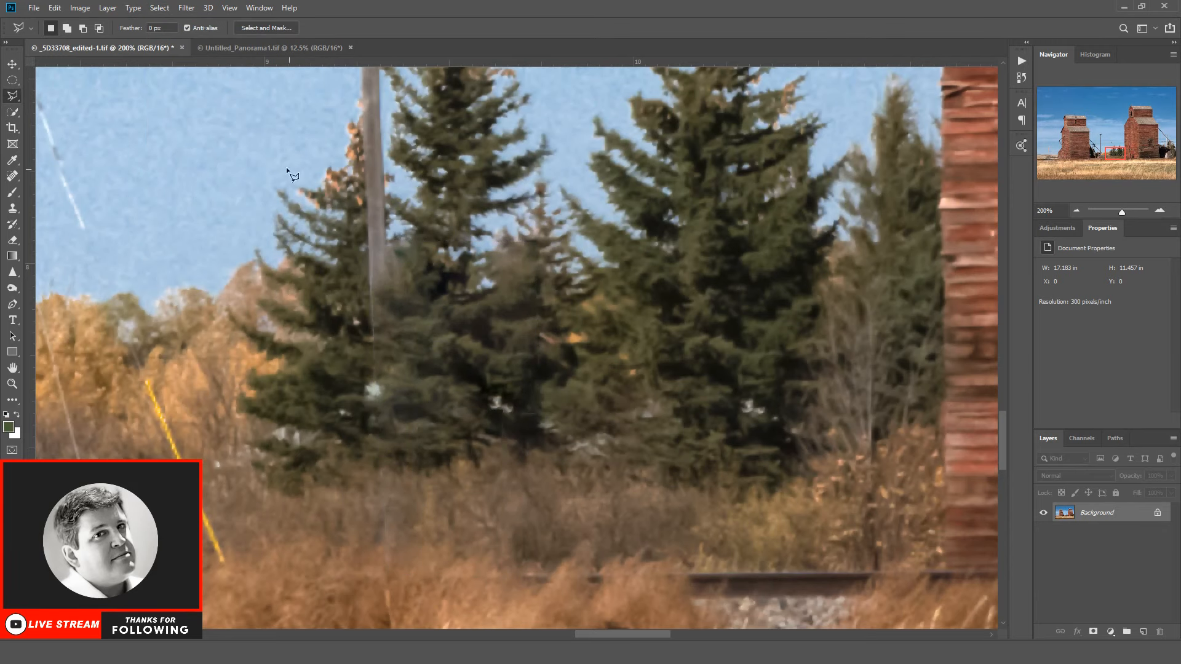
Step: Clone sky and spruce branches over the smeared gap between the trees where the sign's upper edge was
click(12, 208)
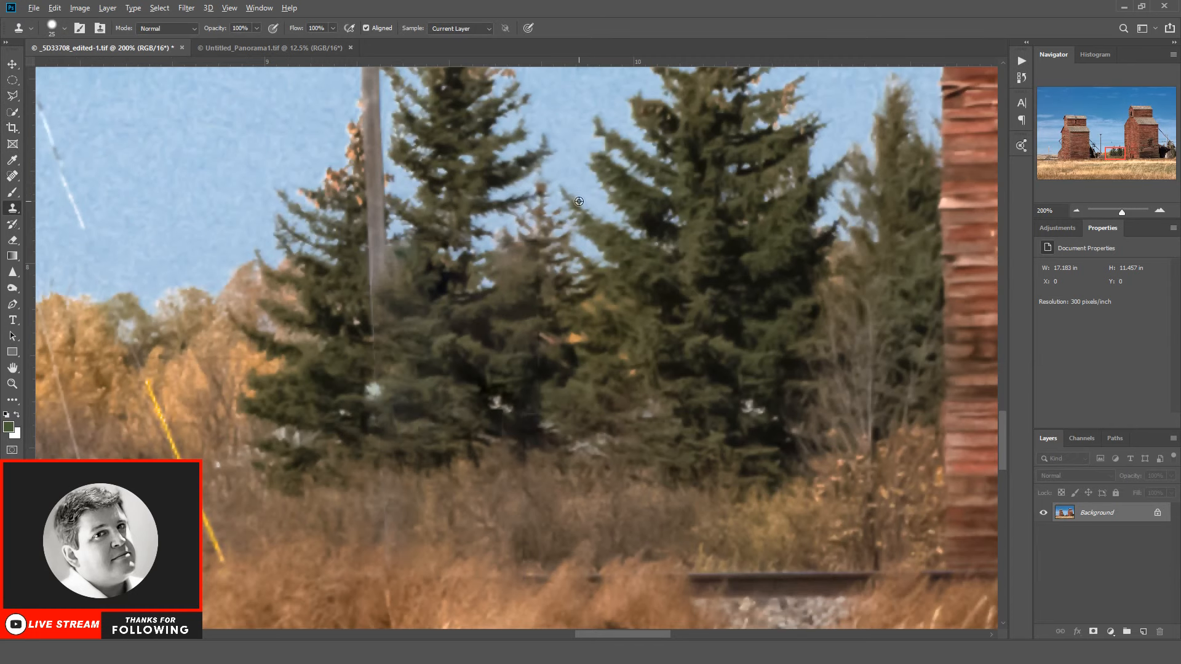
alt+click(604, 165)
mouse_move(506, 245)
mouse_down()
mouse_move(506, 266)
mouse_move(560, 272)
mouse_up()
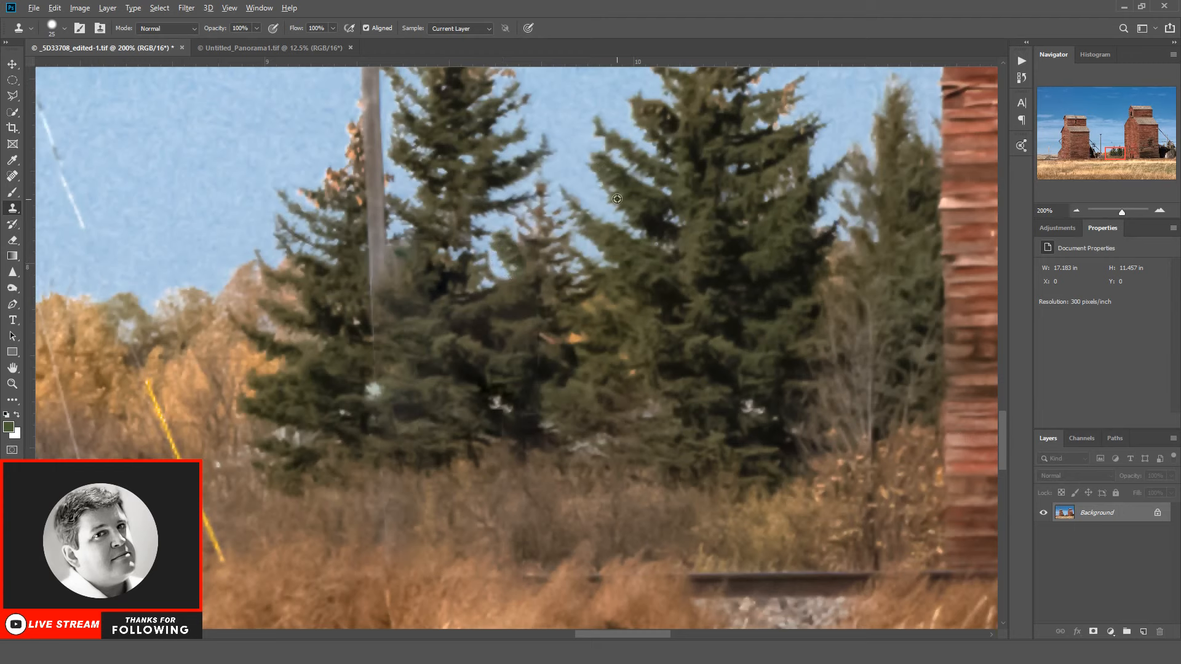
alt+click(617, 199)
mouse_move(497, 244)
mouse_down()
mouse_move(489, 272)
mouse_move(504, 284)
mouse_up()
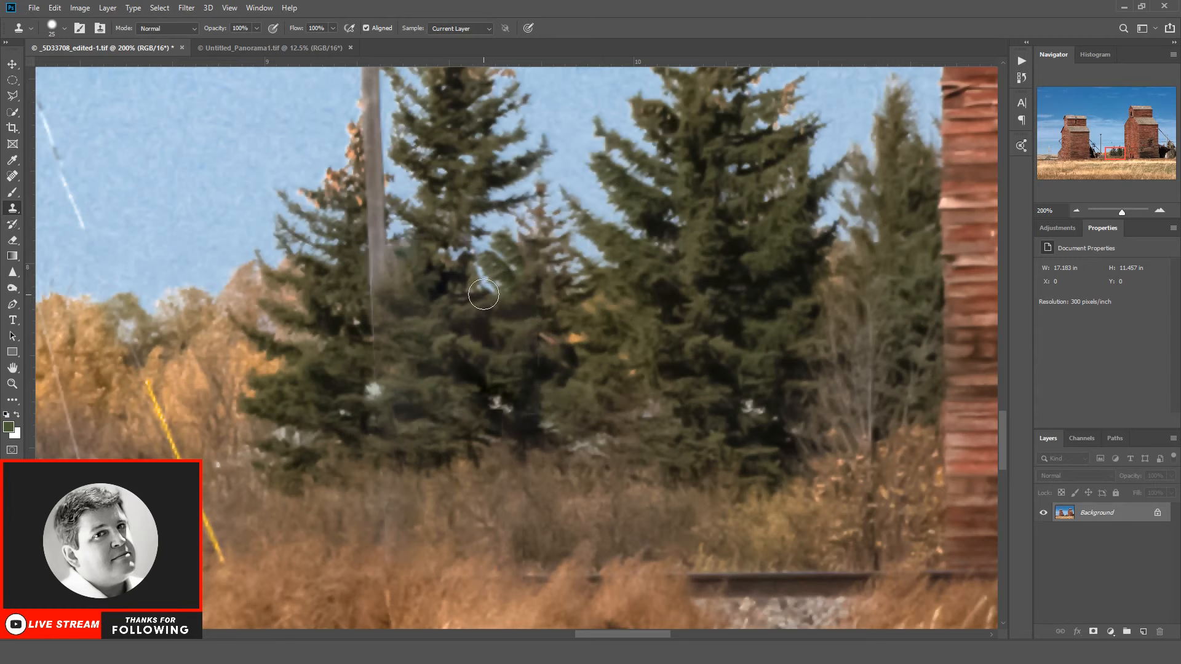
Step: Clone dark spruce branches over the smeared foliage between the trees beside the utility pole
alt+click(472, 305)
mouse_move(482, 296)
mouse_down()
mouse_move(497, 353)
mouse_move(509, 341)
mouse_move(501, 306)
mouse_move(476, 291)
mouse_move(464, 302)
mouse_move(557, 294)
mouse_move(467, 298)
mouse_up()
alt+click(524, 309)
alt+click(587, 298)
click(462, 331)
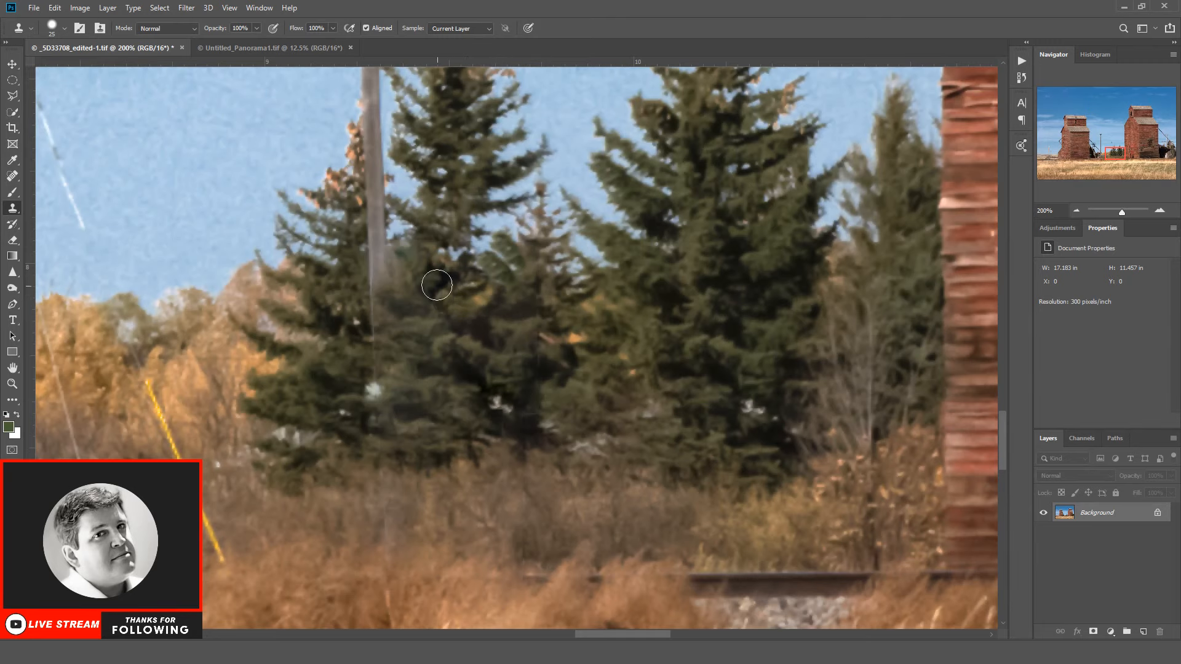
Step: Clear the stray green foliage blotch from the sky beside the utility pole
scroll(441, 211, down, 4)
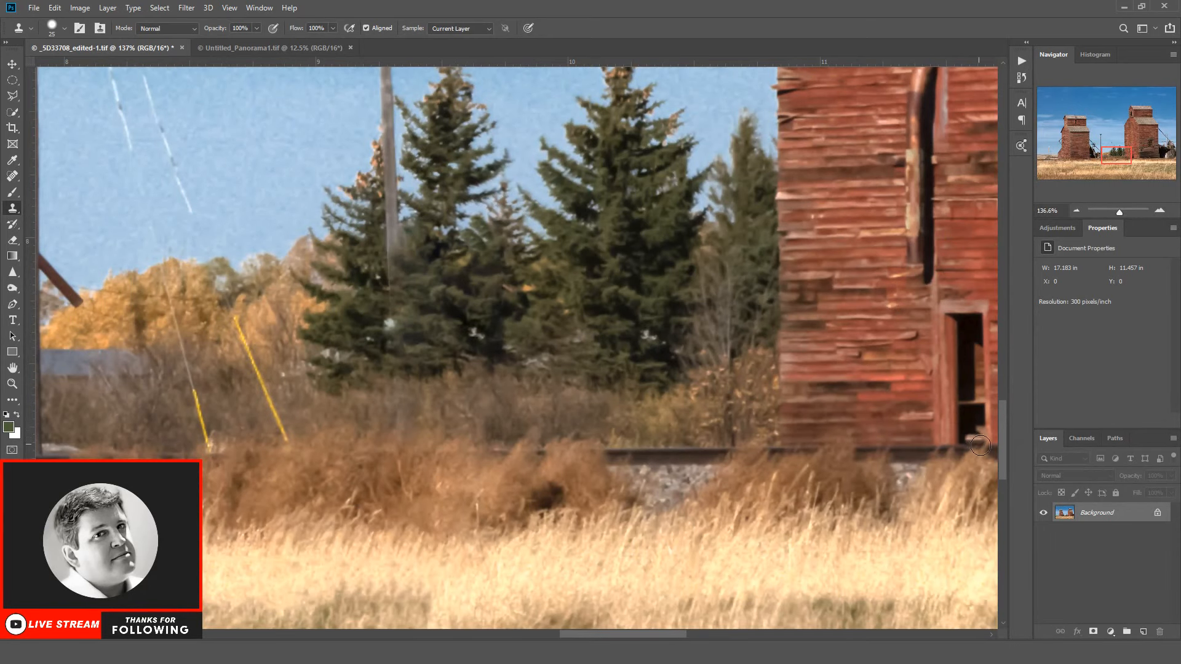
drag(1003, 453, 1001, 428)
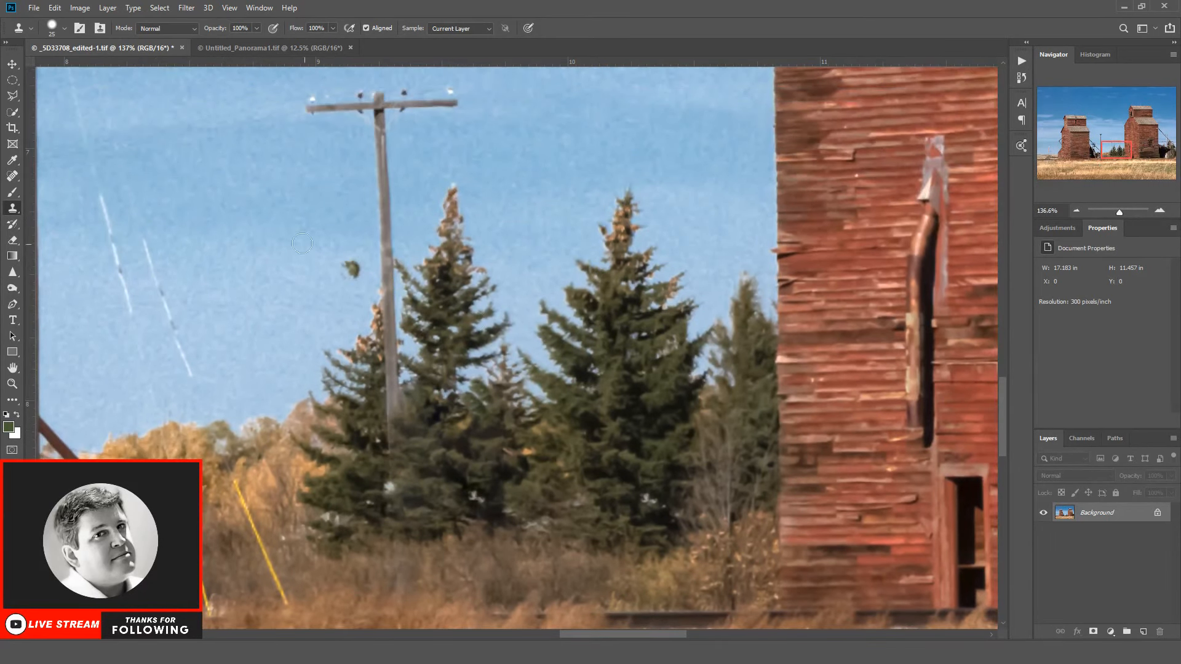
click(352, 268)
Step: Outline a lower section of the utility pole in front of the spruces and copy it to a new layer
click(17, 92)
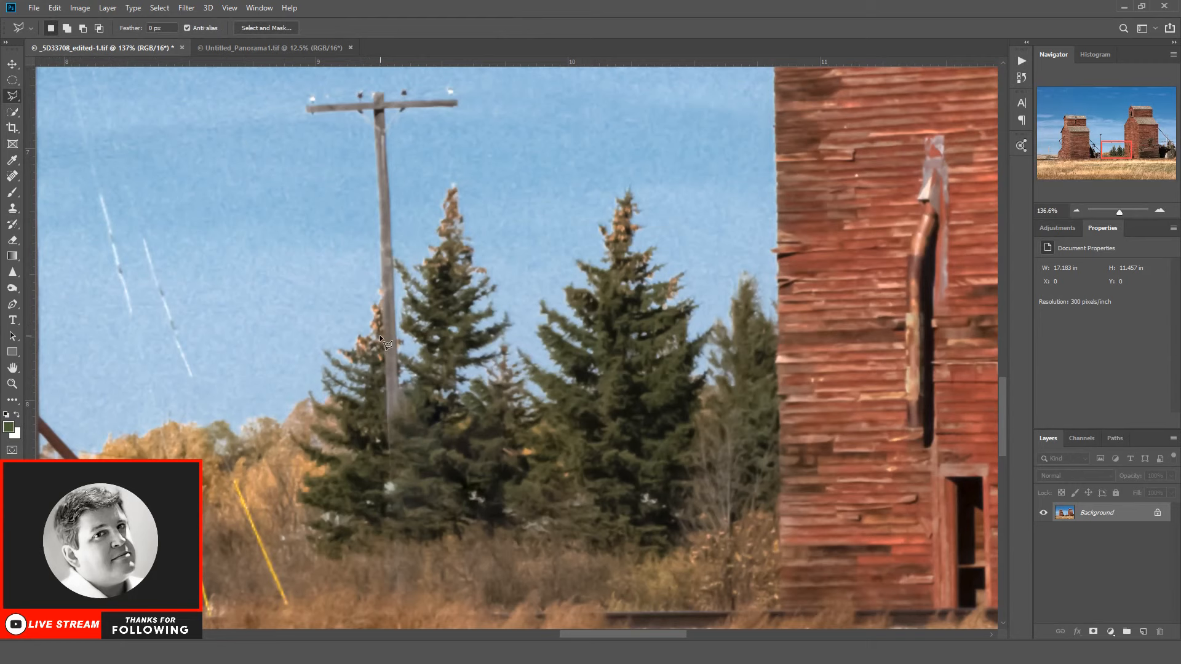
click(383, 322)
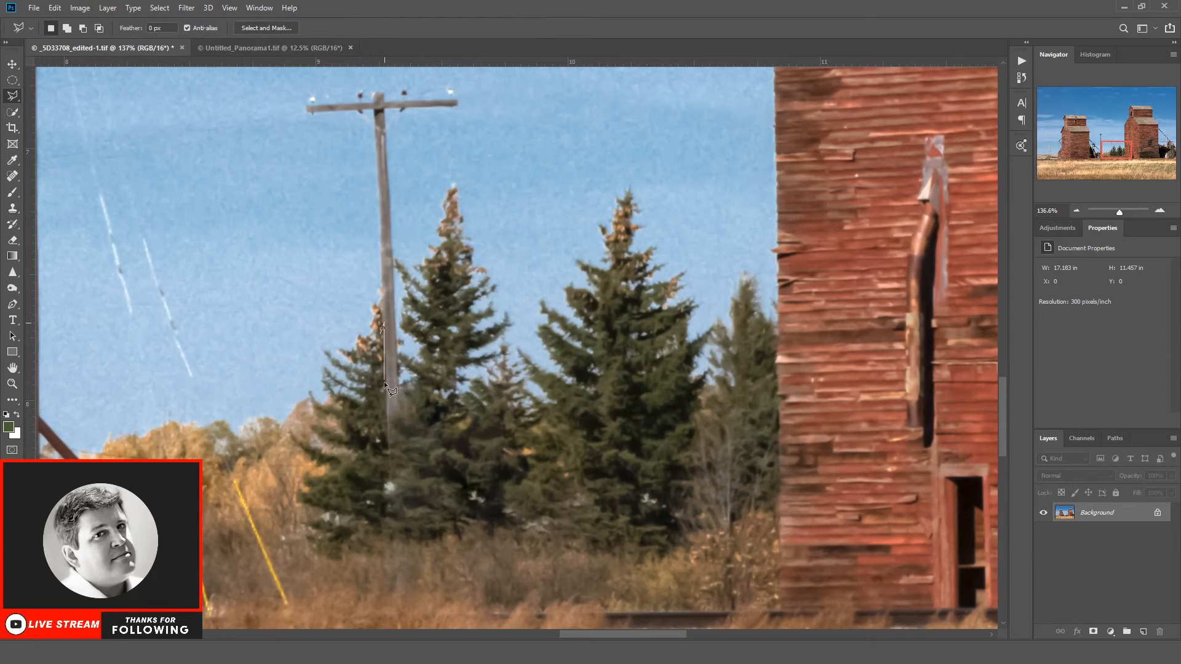
click(381, 414)
click(393, 414)
click(380, 334)
key(ctrl+j)
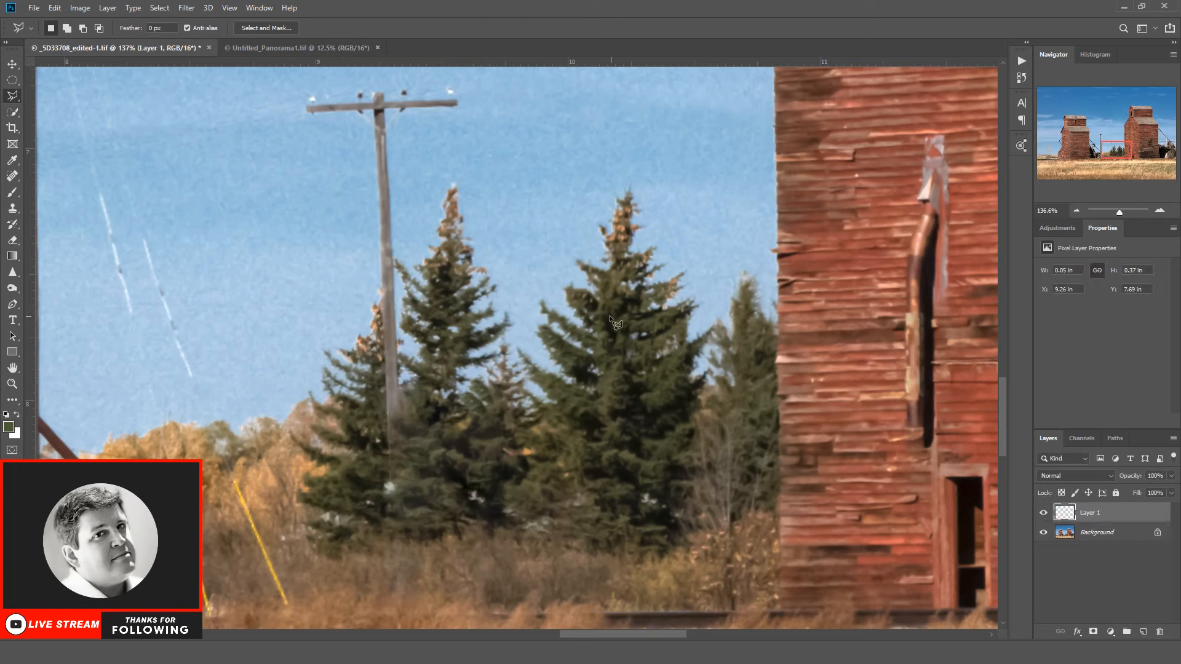
Step: Move the copied pole section just beside the original pole and flip it horizontally
click(12, 63)
drag(390, 404, 397, 407)
click(49, 9)
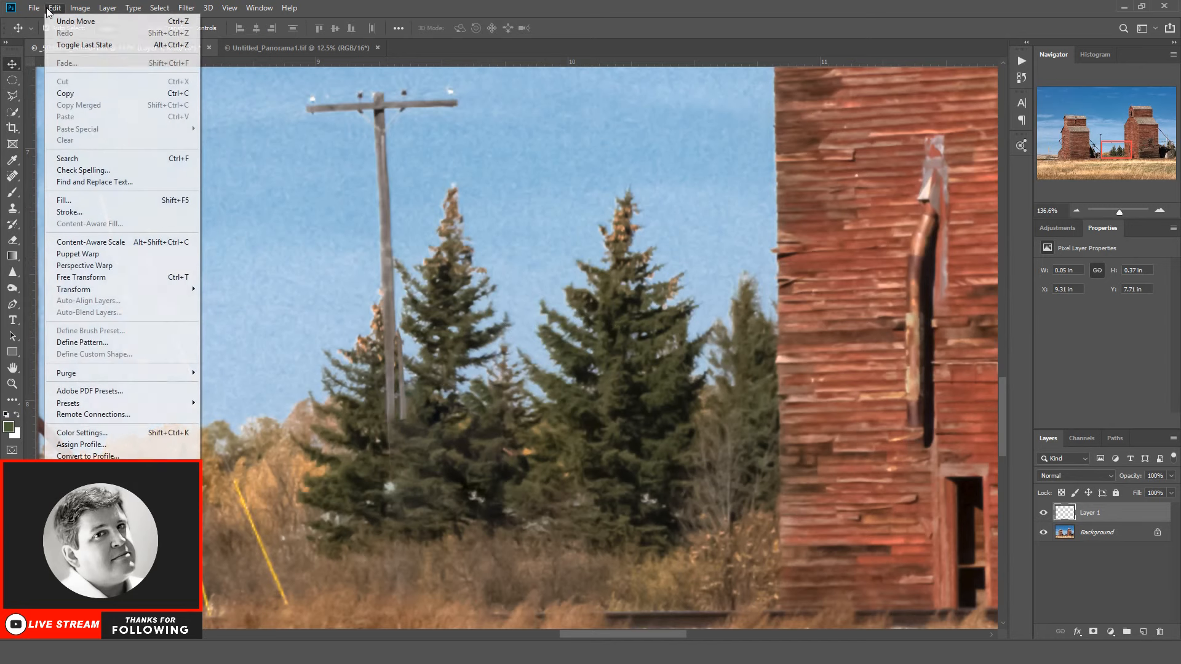
mouse_move(95, 292)
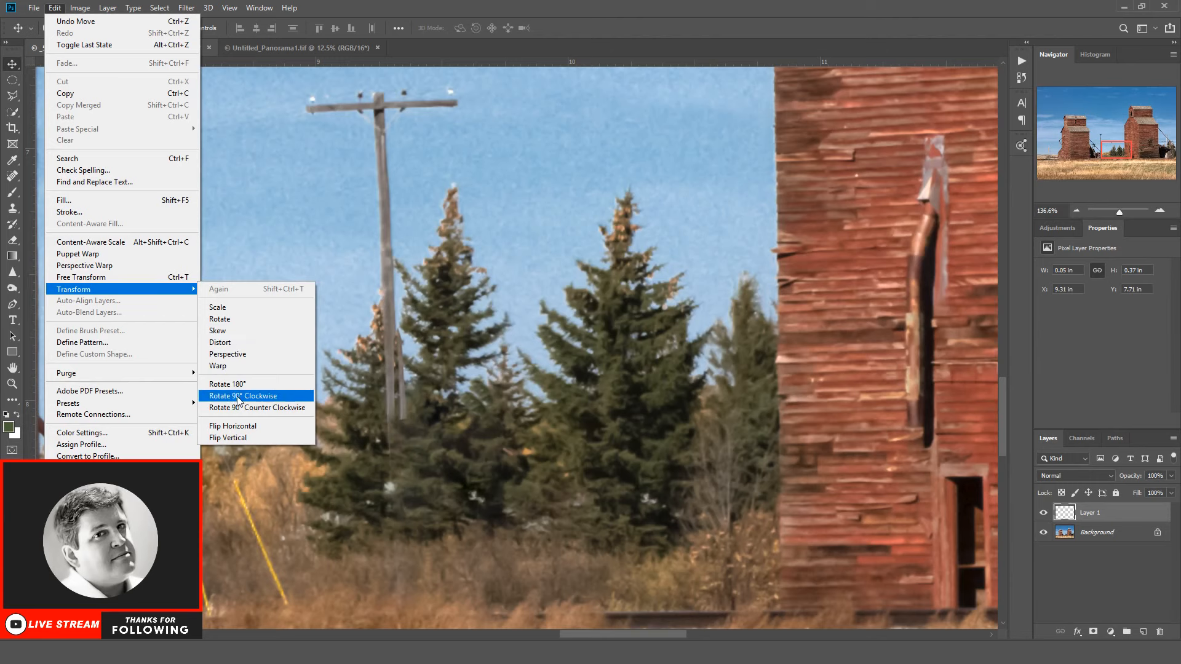
click(242, 426)
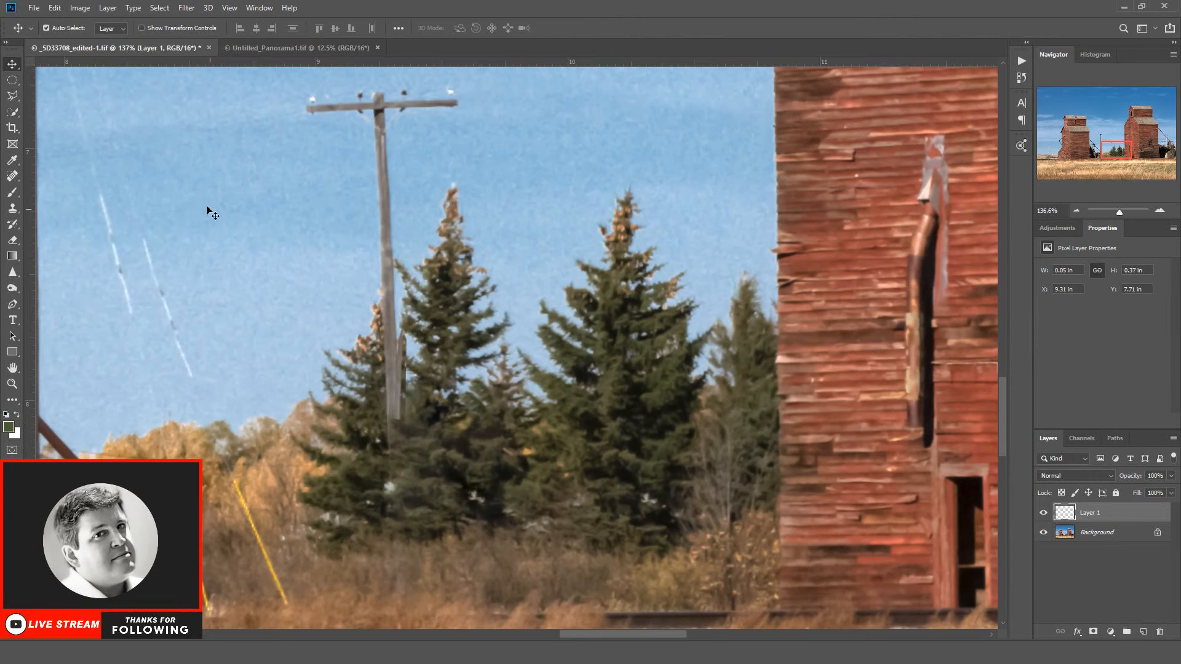
Step: Rotate the copied section to match the pole's lean, place it as an extension of the pole's faded base, and flatten the image
click(54, 8)
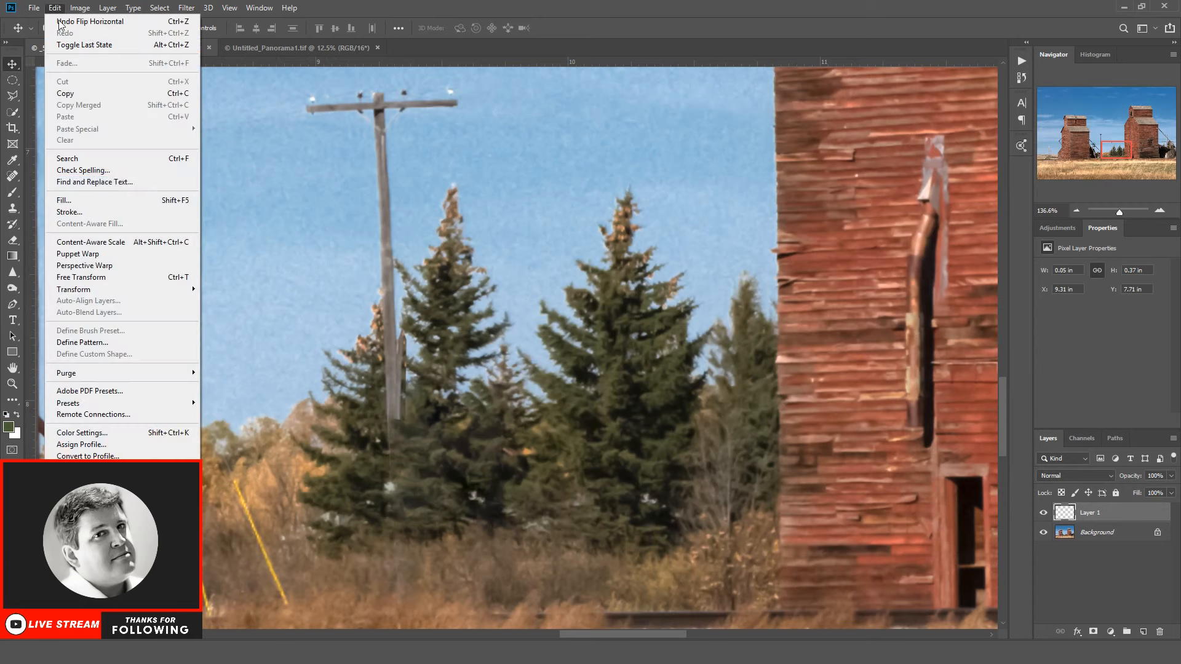
click(106, 277)
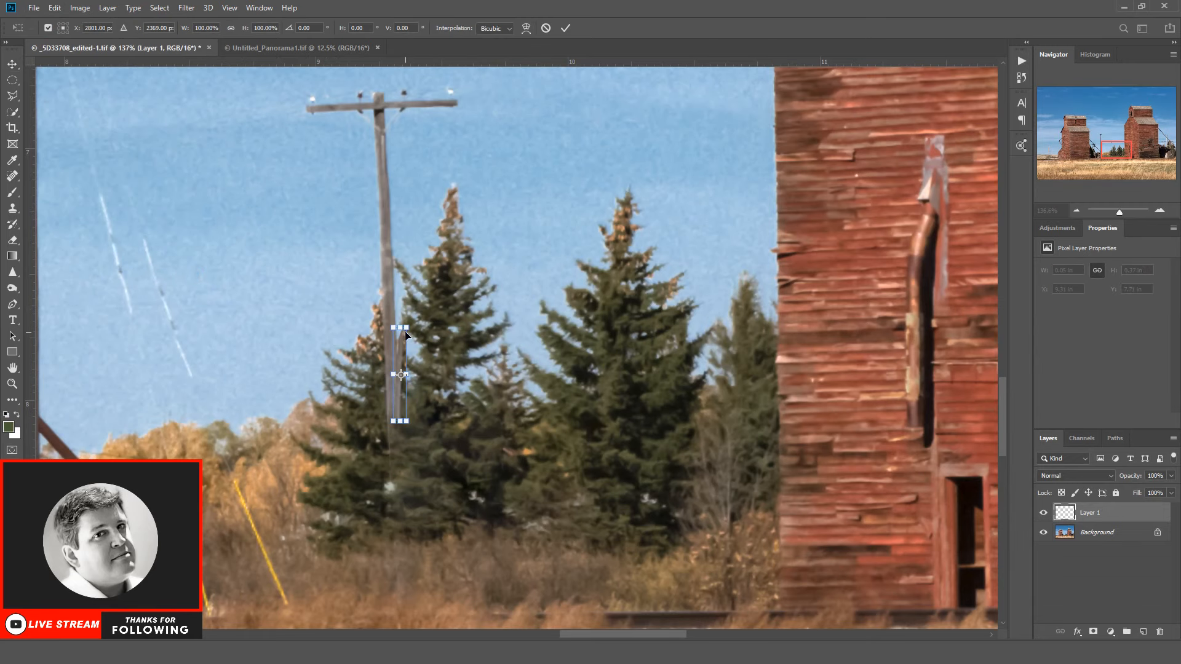
drag(392, 316, 387, 315)
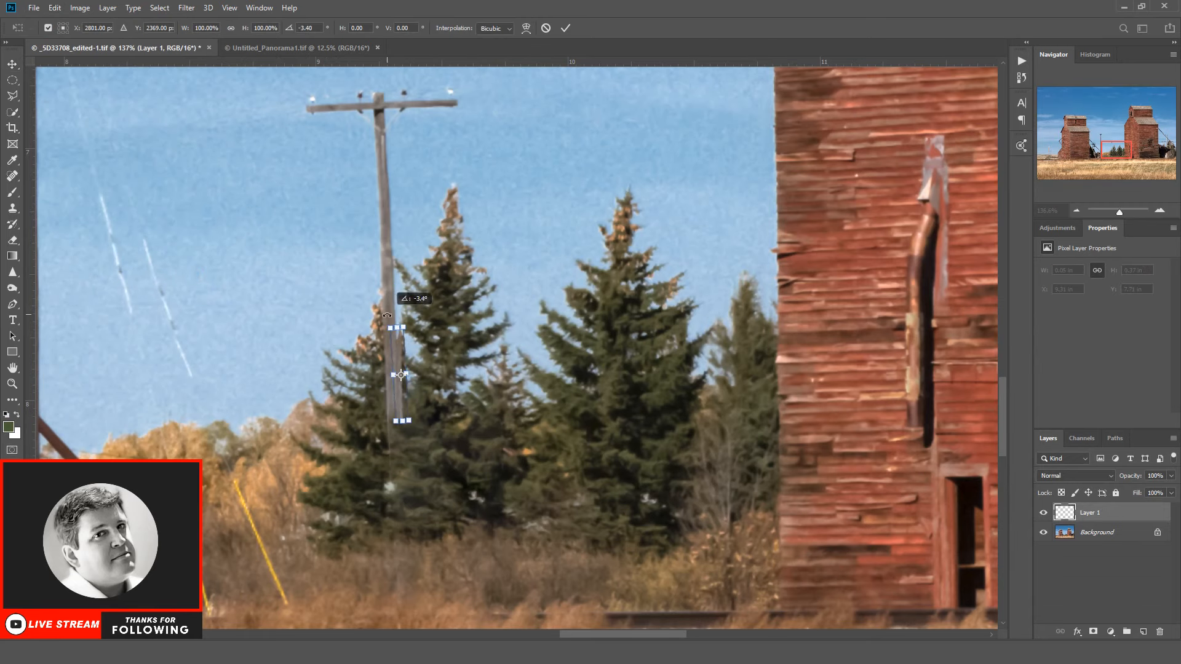
drag(401, 400, 400, 462)
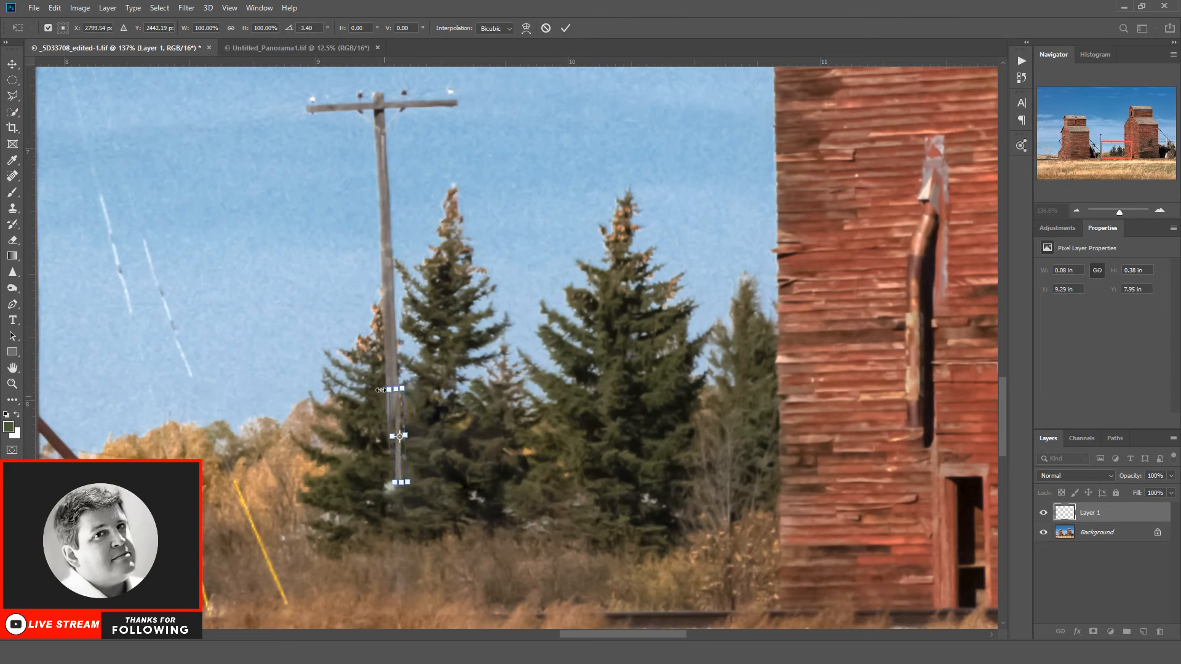
drag(375, 374, 374, 375)
drag(403, 462, 400, 432)
key(Return)
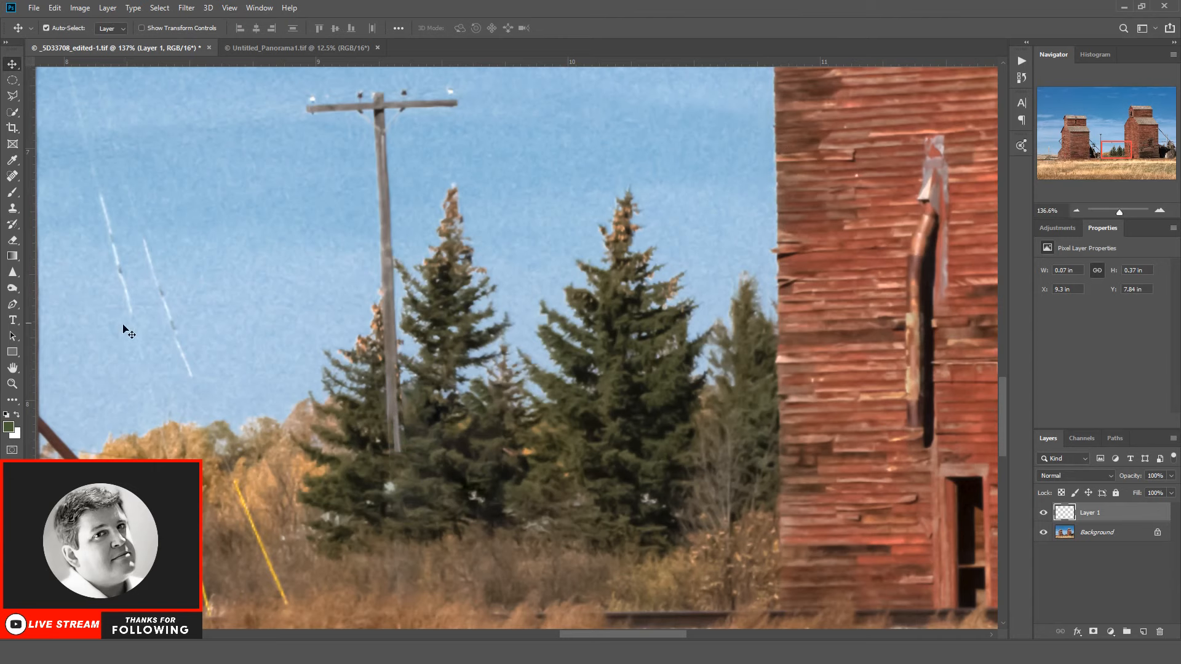
right_click(1099, 542)
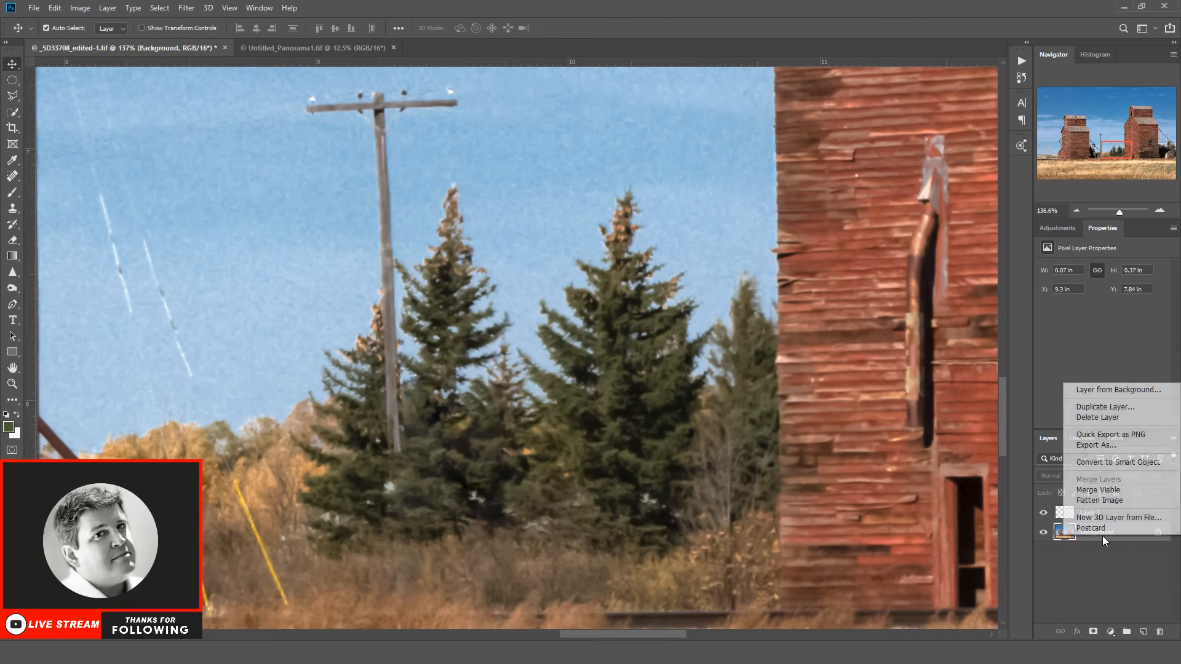
click(1086, 520)
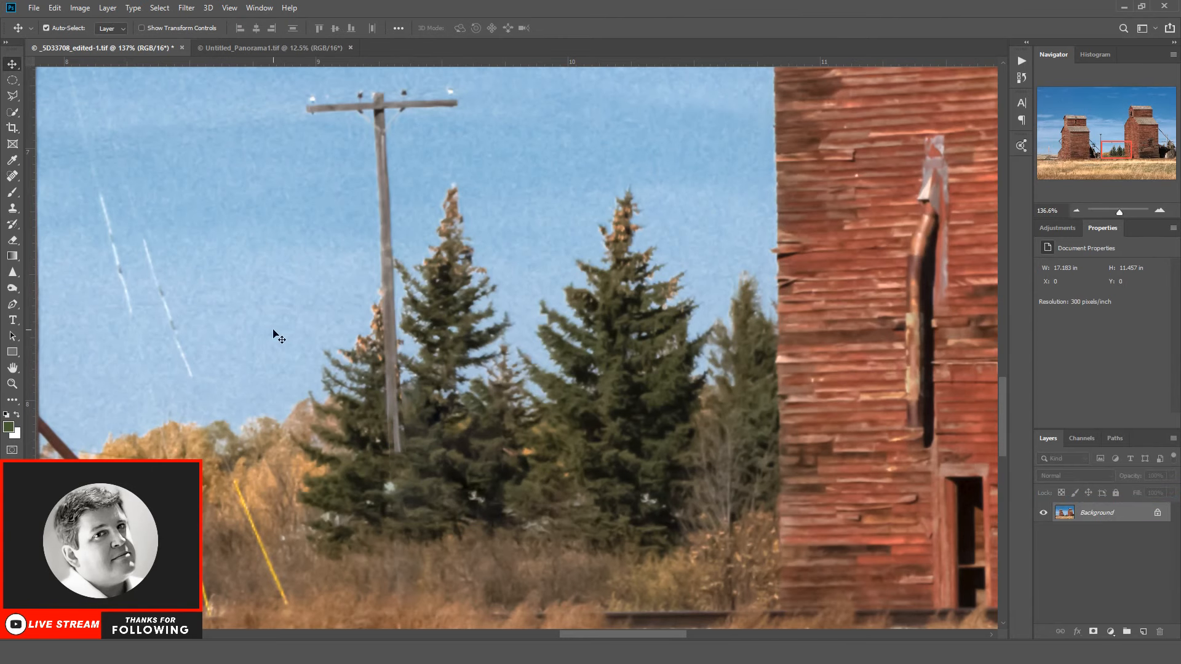
Step: Clone spruce foliage around the lower end of the utility pole using a 20 px brush at 22% hardness
click(12, 176)
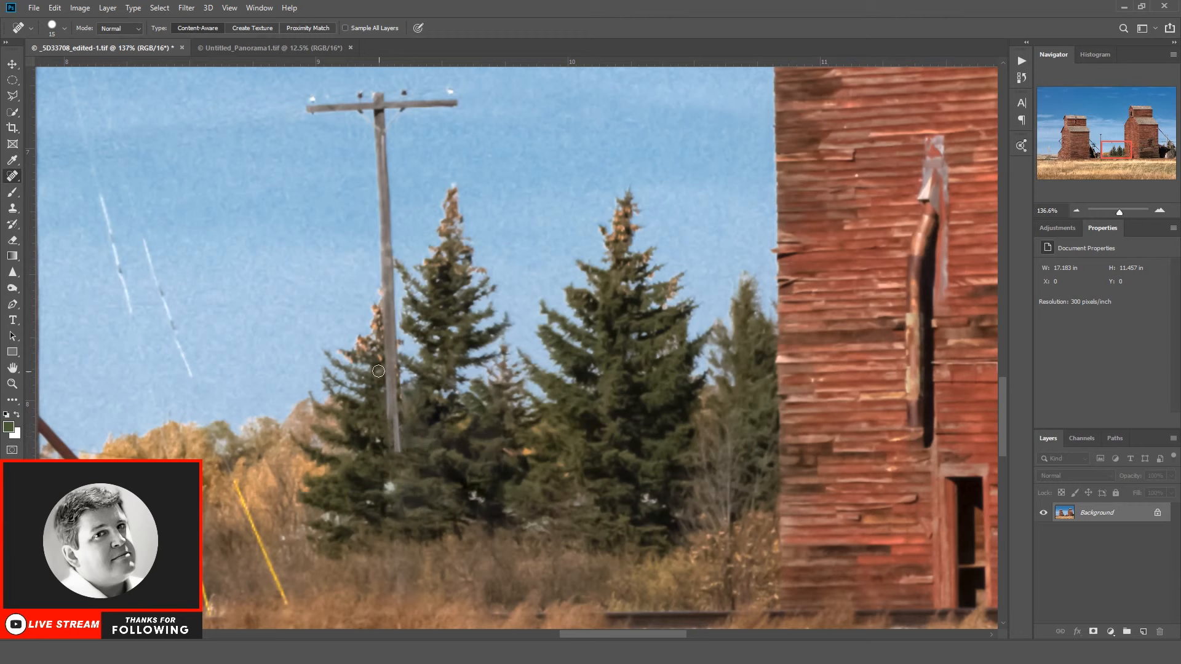
click(12, 208)
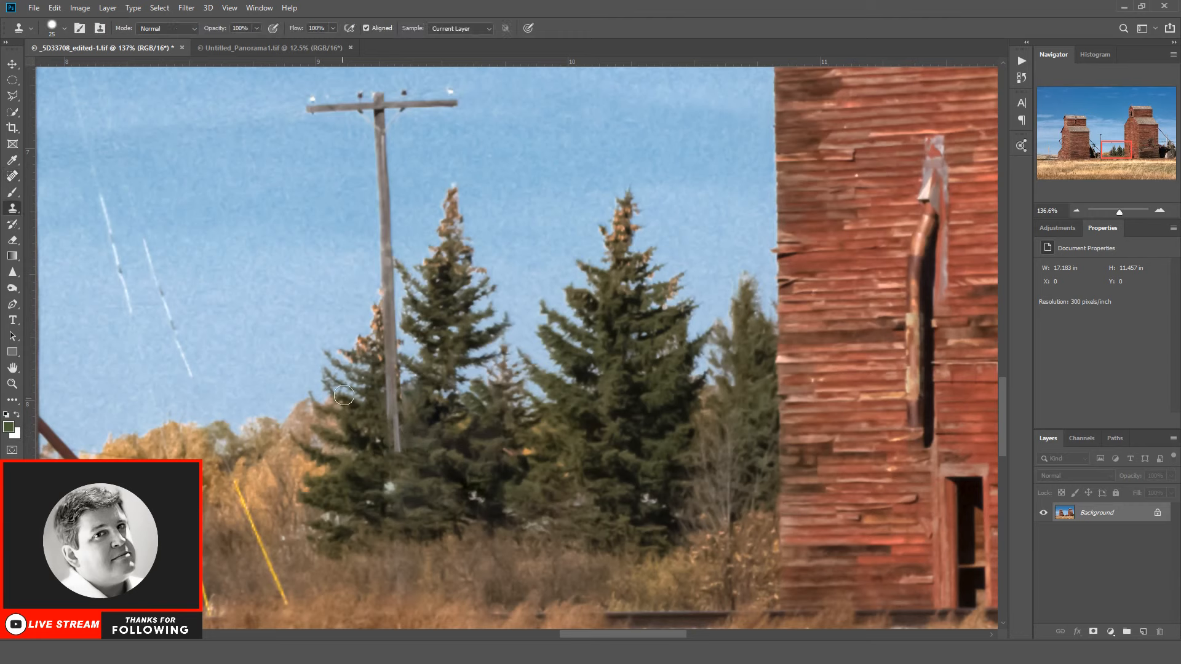
key(bracketleft)
click(361, 388)
click(51, 27)
click(81, 92)
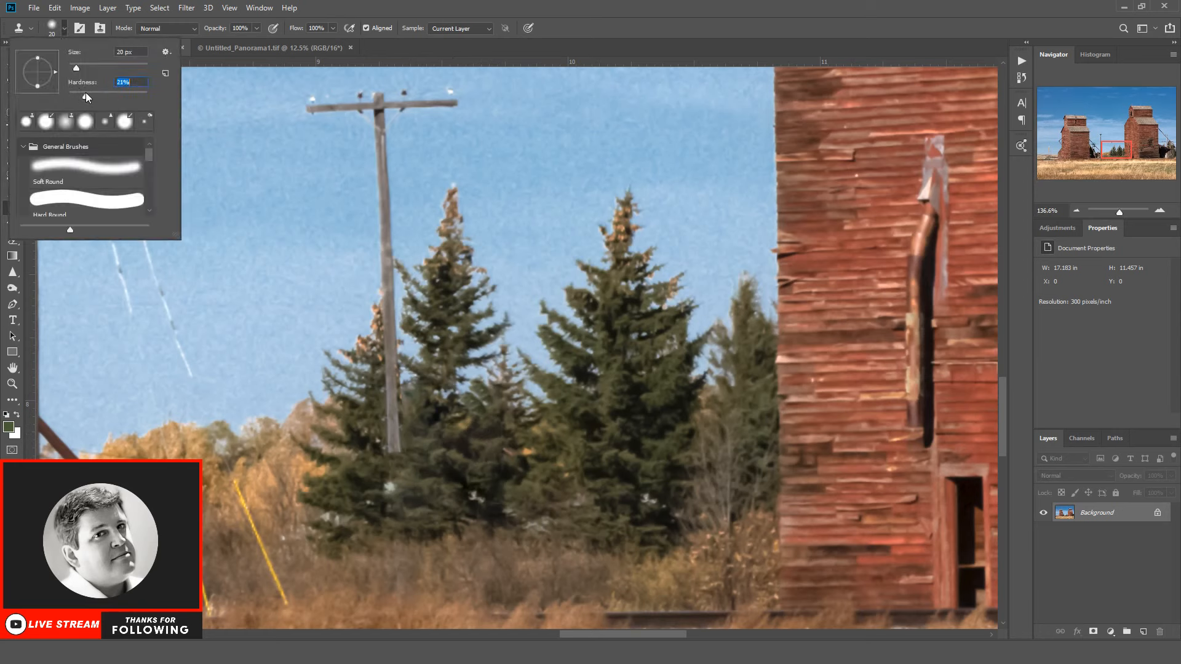
click(473, 406)
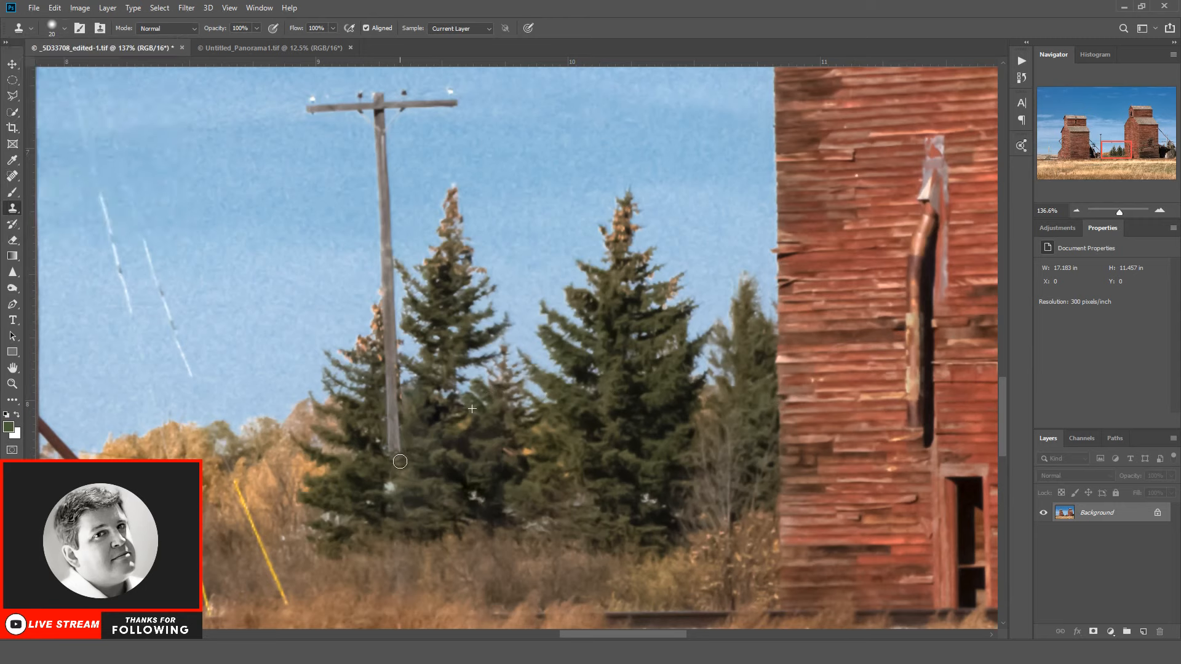
click(391, 488)
Step: Duplicate the Background layer of the retouched photo
click(11, 385)
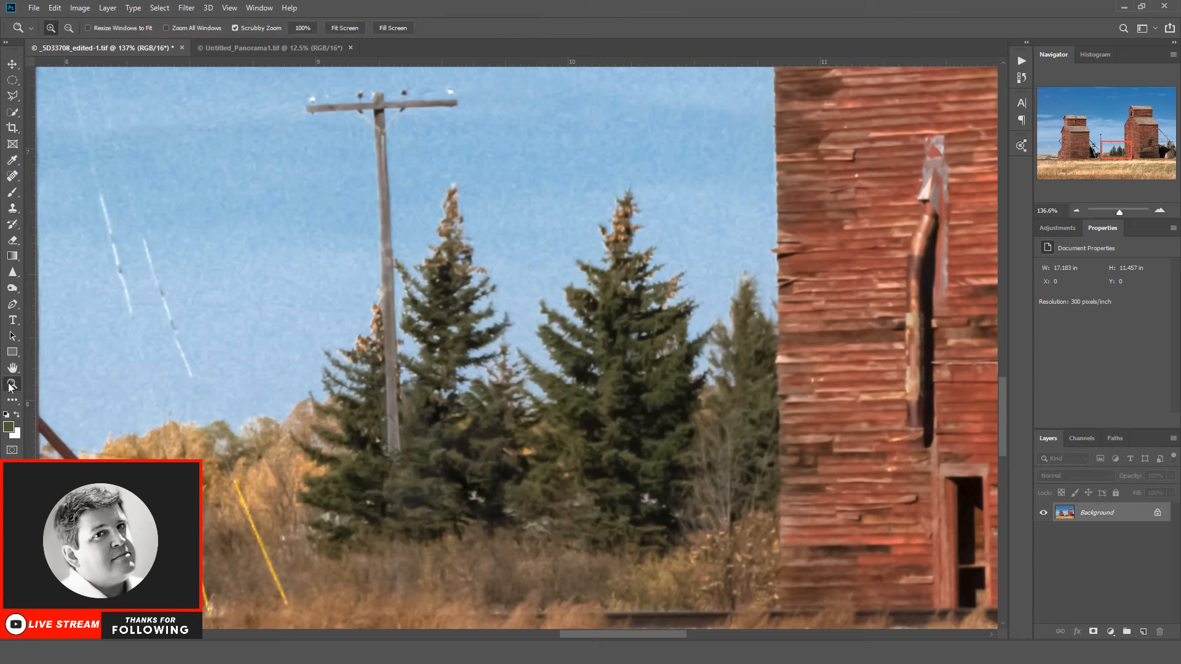
click(69, 28)
click(159, 185)
click(226, 209)
drag(225, 209, 300, 259)
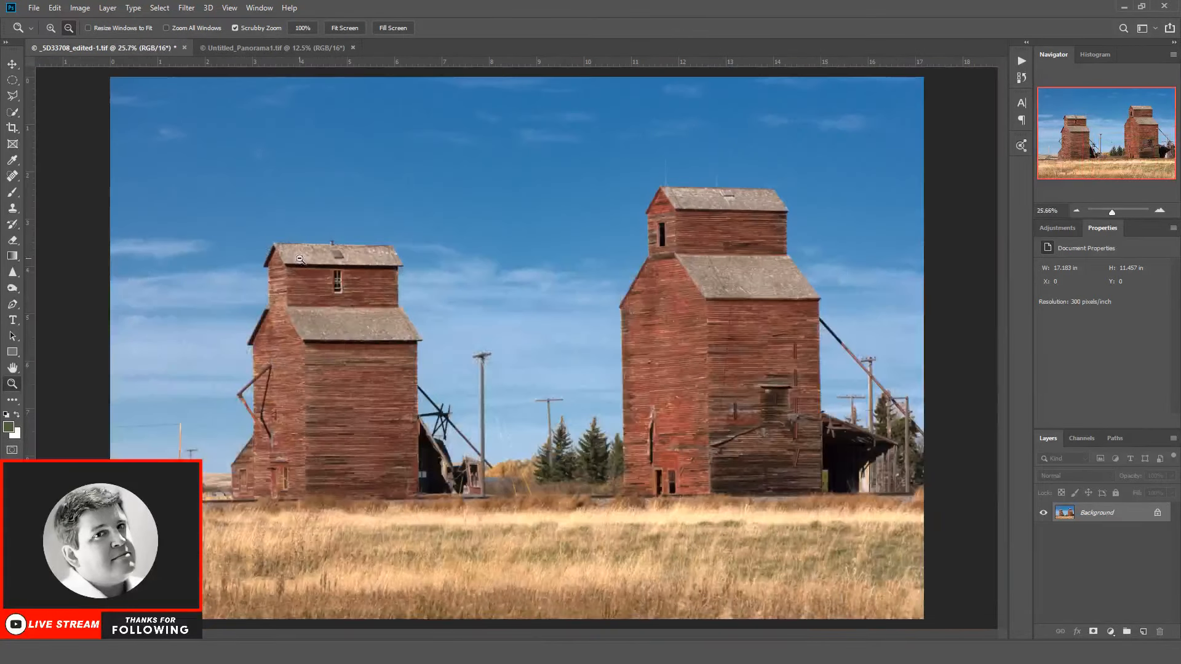
drag(1118, 516, 1143, 632)
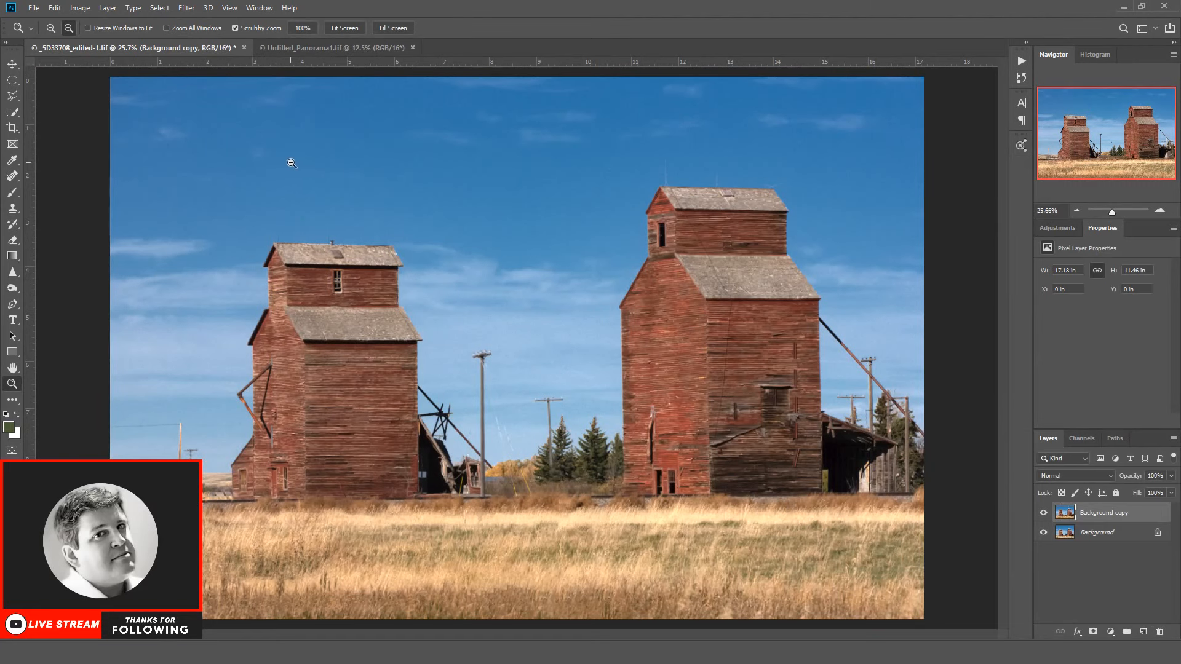
click(15, 115)
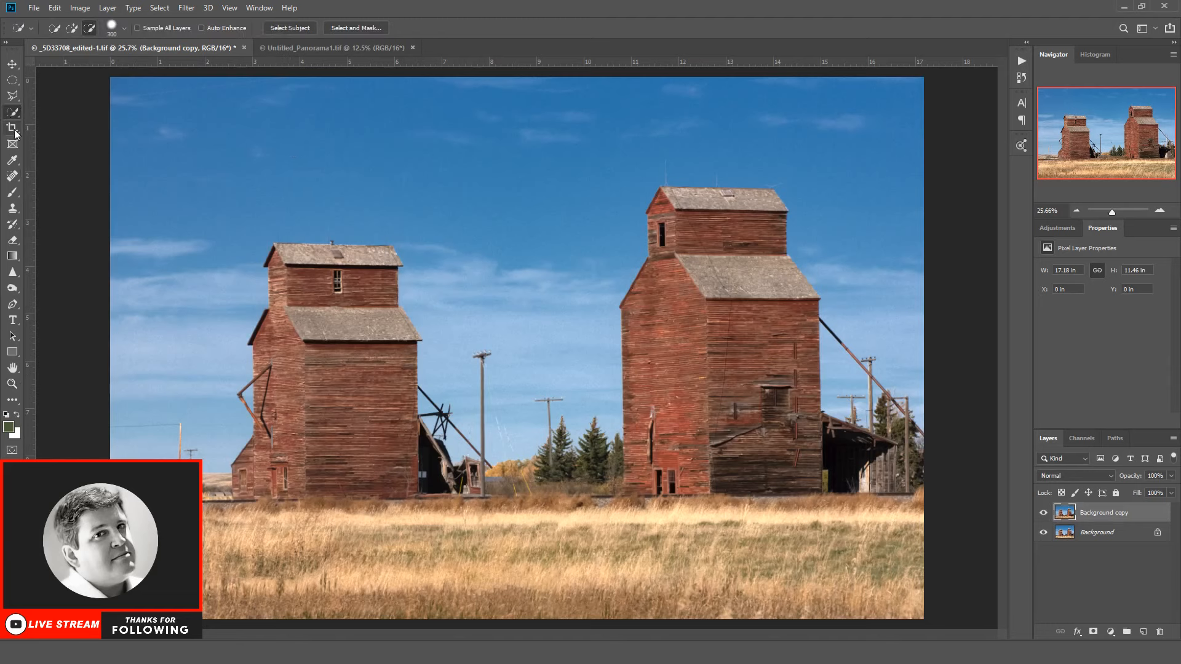
click(73, 32)
mouse_move(145, 97)
mouse_down()
mouse_move(465, 191)
mouse_move(734, 156)
mouse_up()
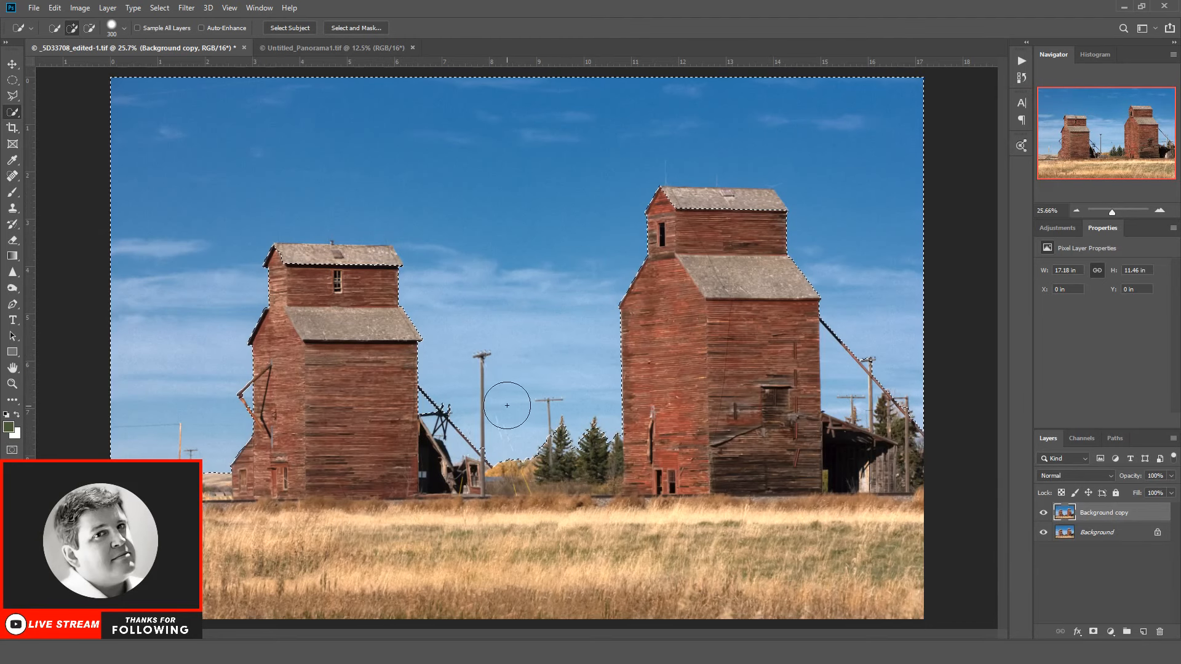
key(ctrl+d)
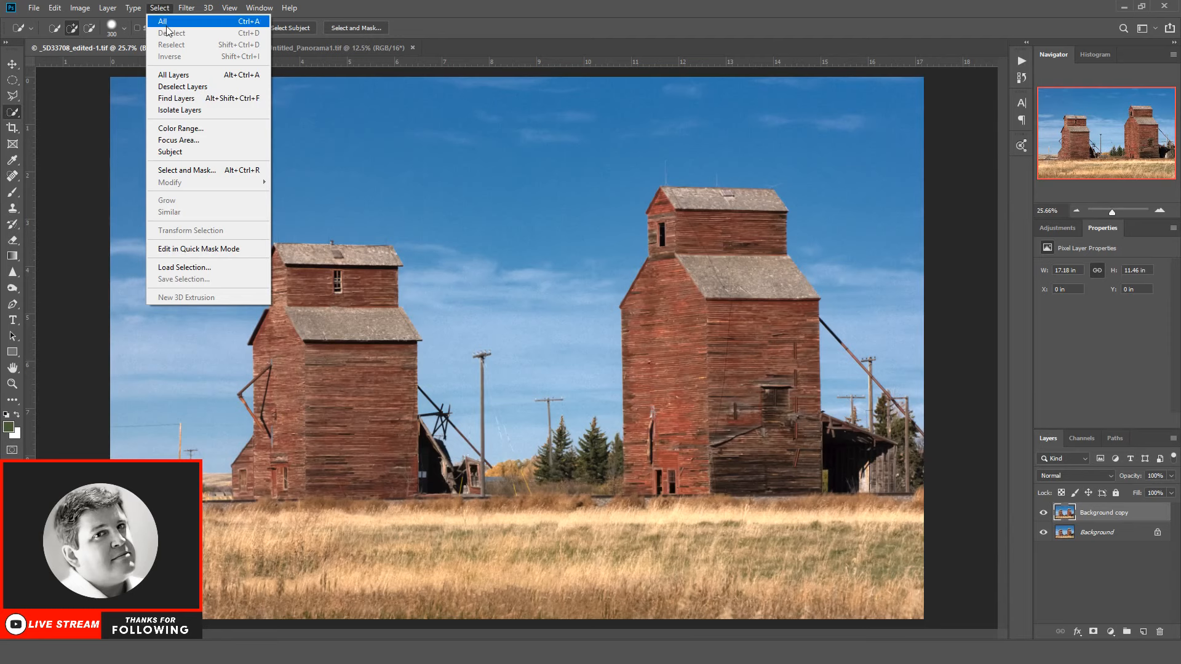
Step: Select the sky with Color Range, using sampled colors and localized color clusters
click(181, 128)
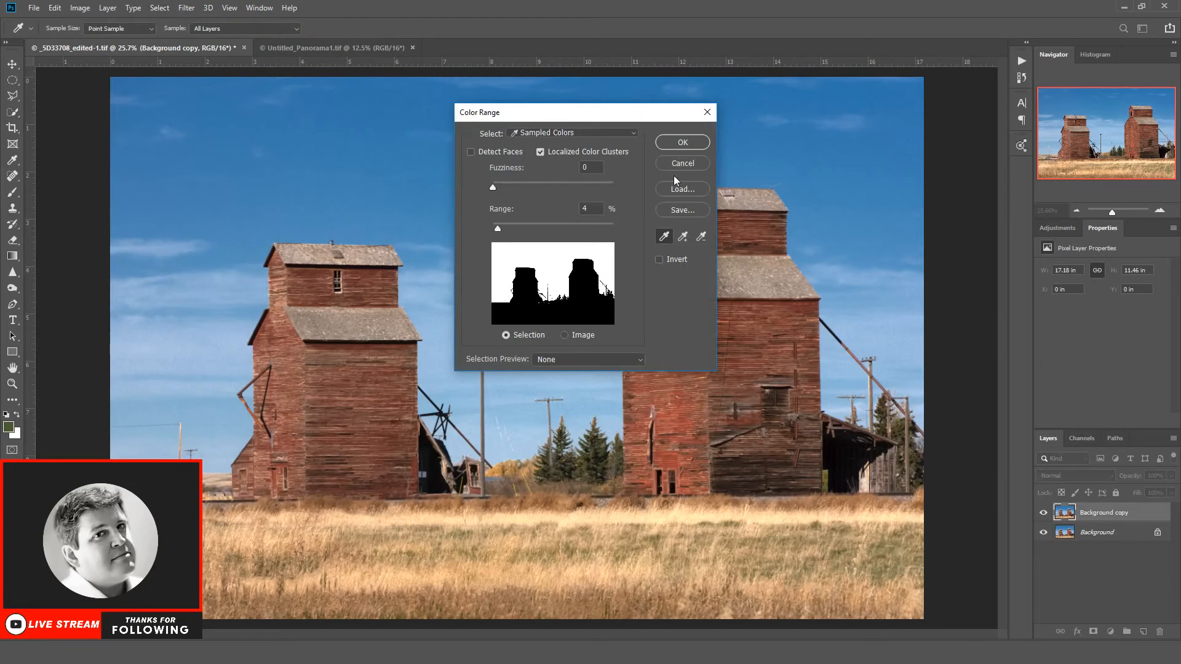
click(679, 140)
key(w)
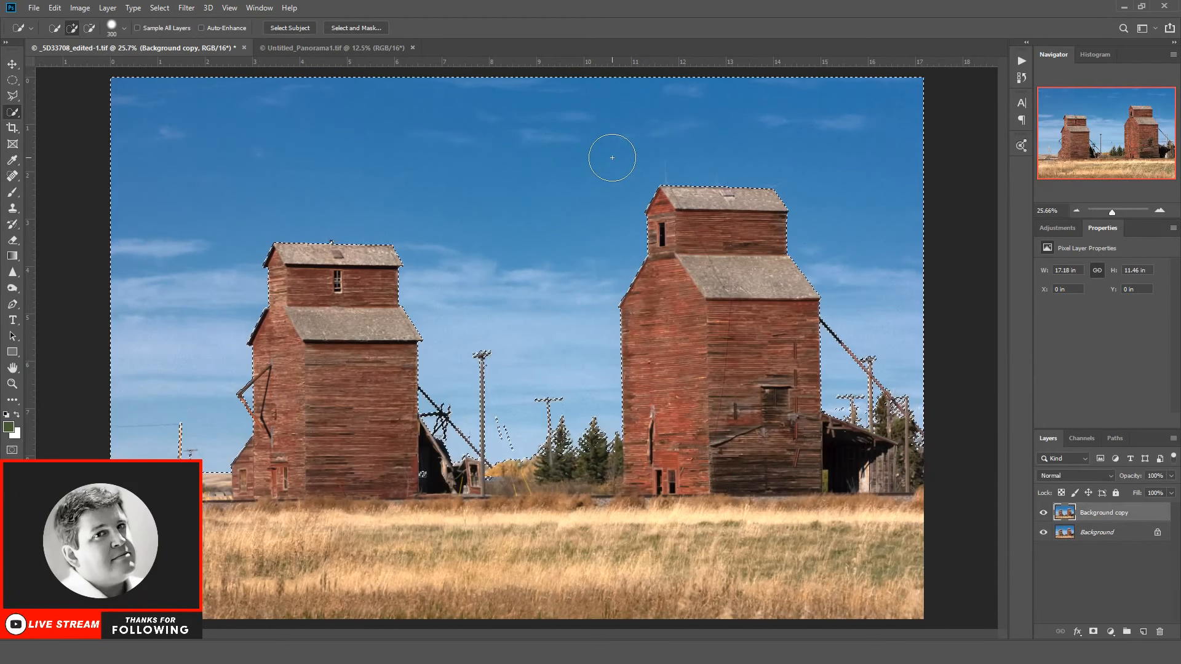
Step: Refine the sky selection in Select and Mask by slightly feathering its edge, and ready Quick Selection for subtracting areas
click(351, 28)
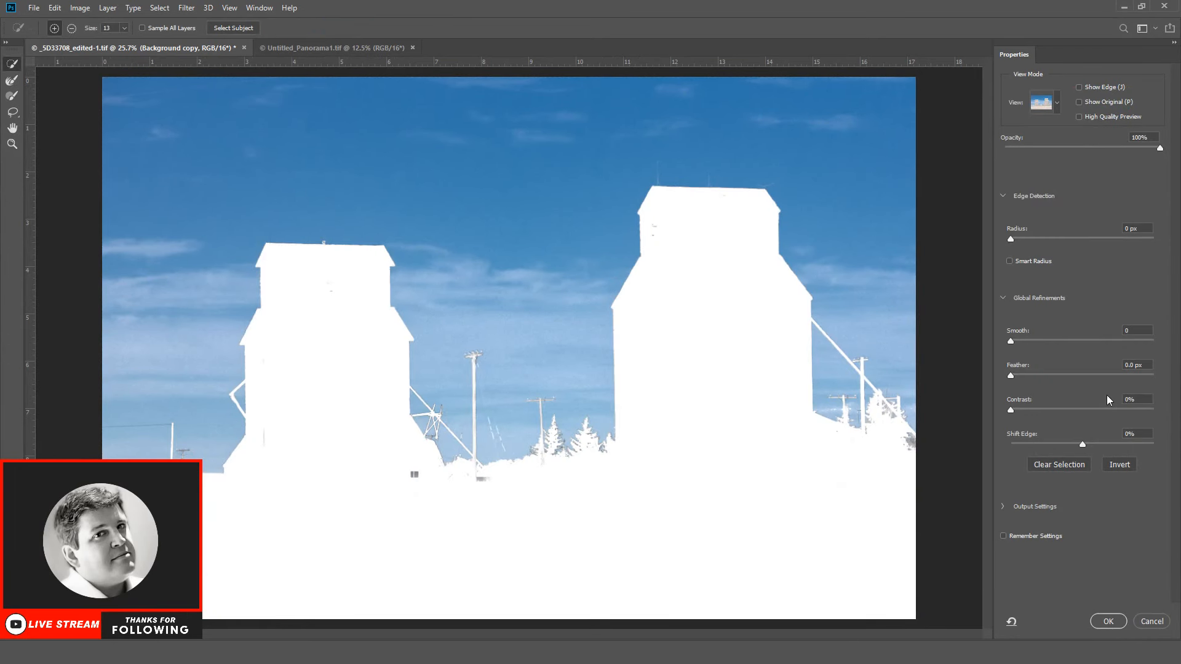
click(1023, 375)
drag(1025, 376, 1026, 376)
click(1081, 443)
click(1106, 623)
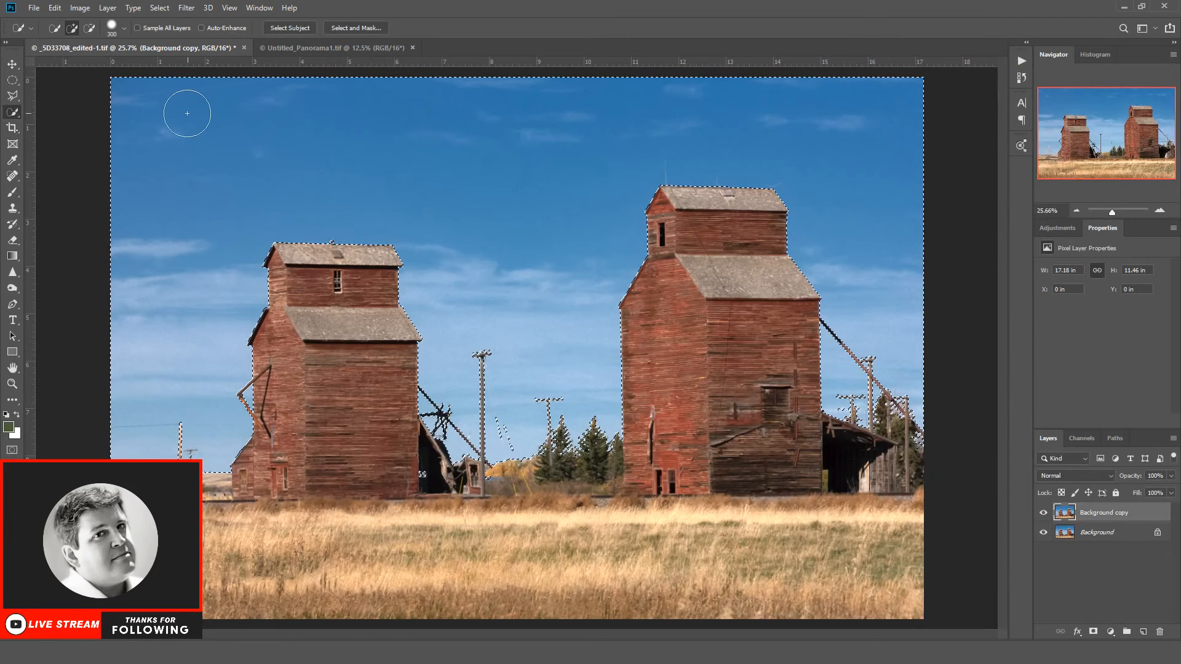
click(89, 27)
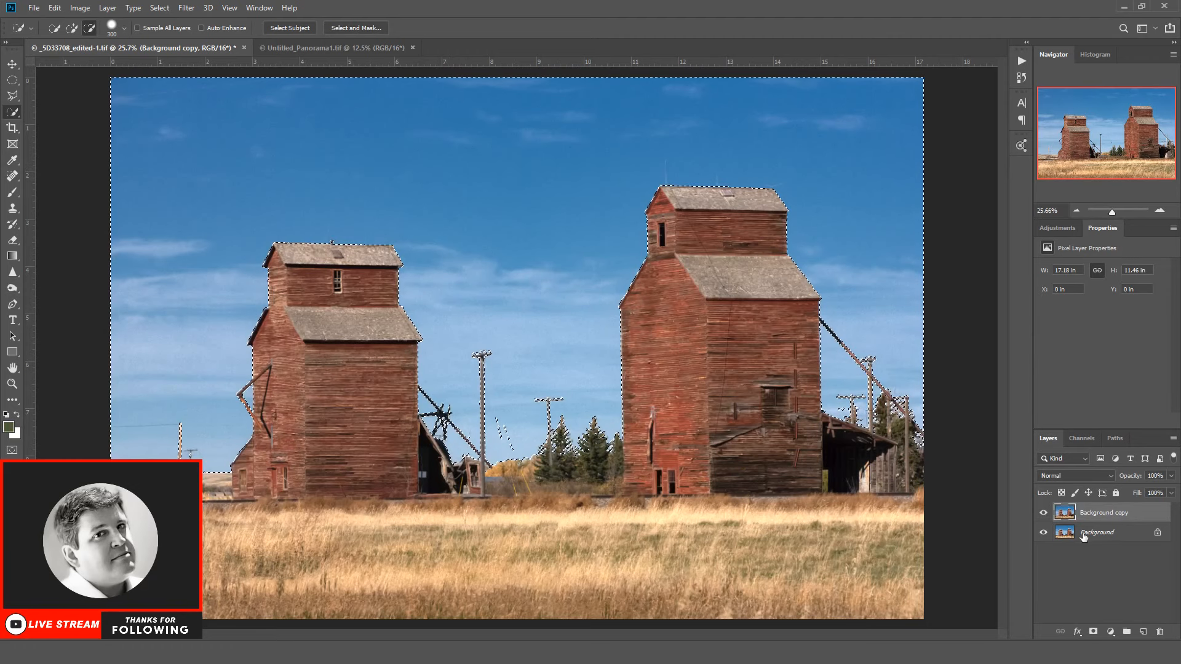
Step: Reduce noise in the selected sky with Camera Raw Filter, using Luminance 40 and Luminance Detail 38
click(189, 8)
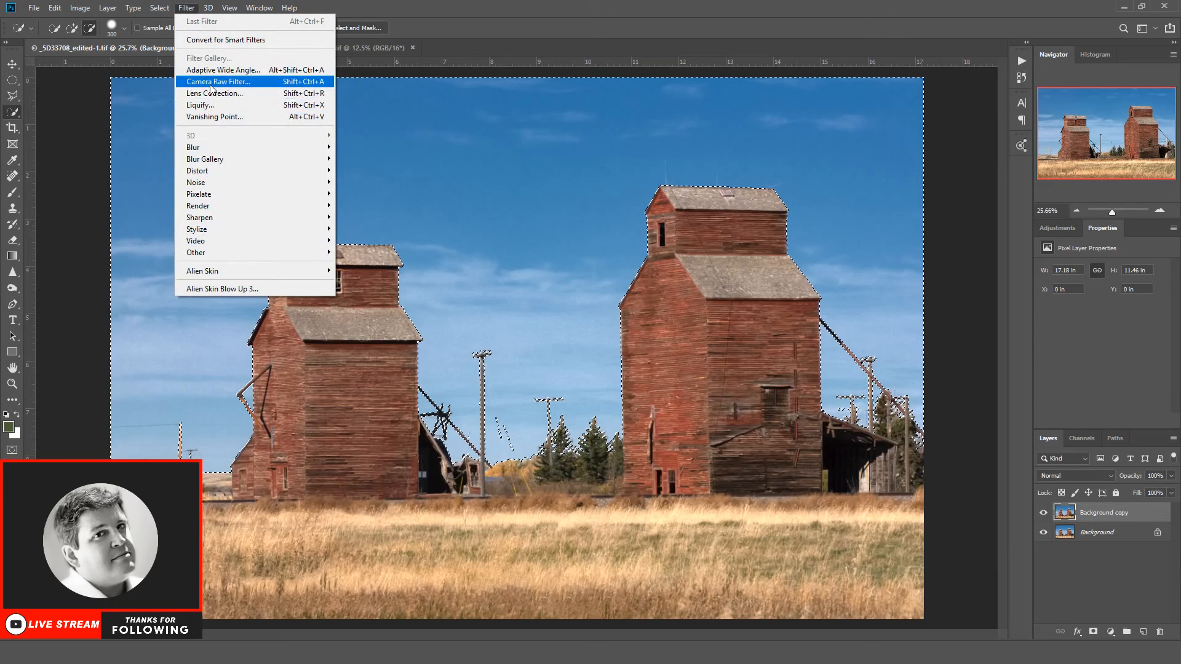
click(211, 84)
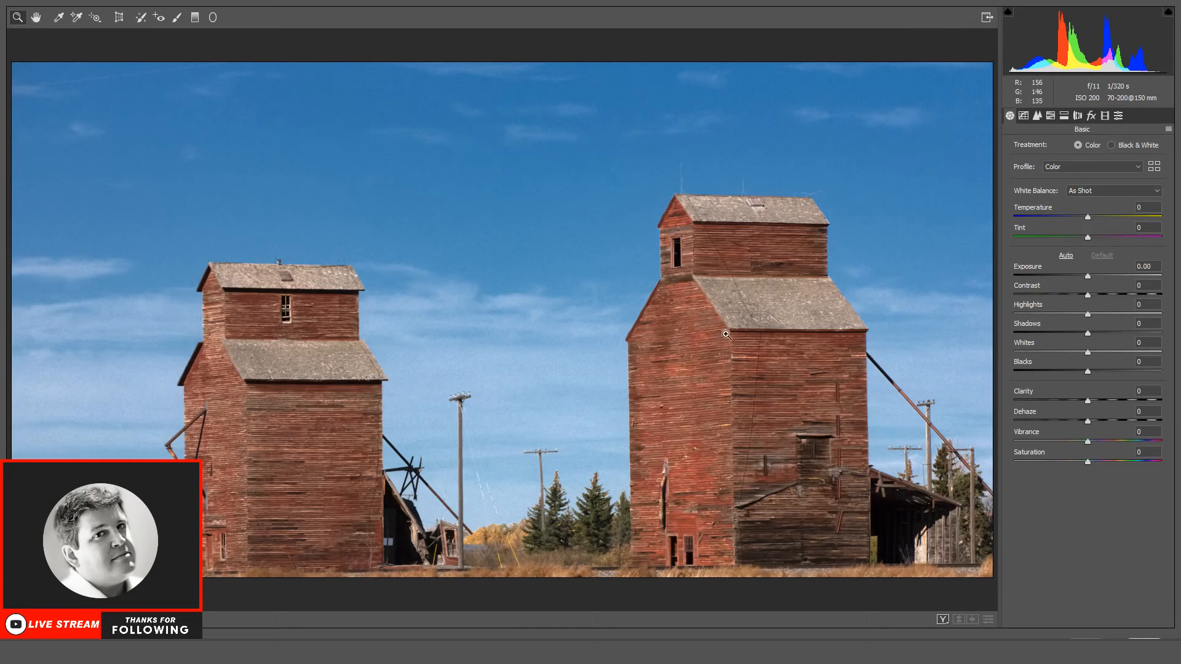
click(77, 619)
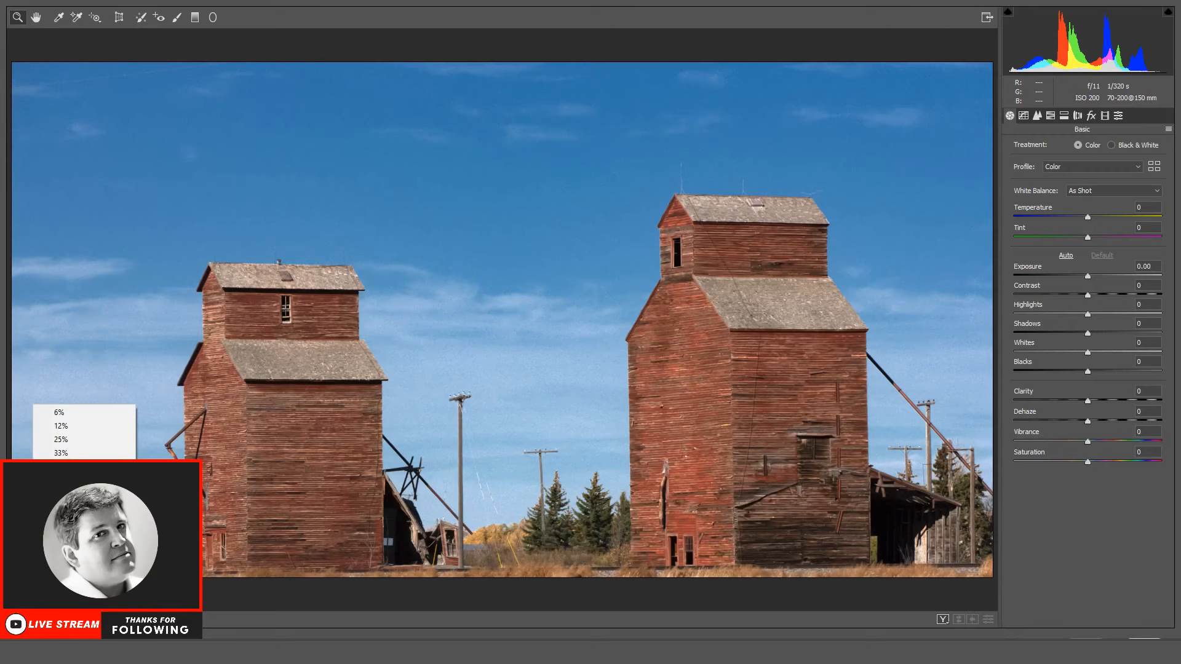
click(64, 494)
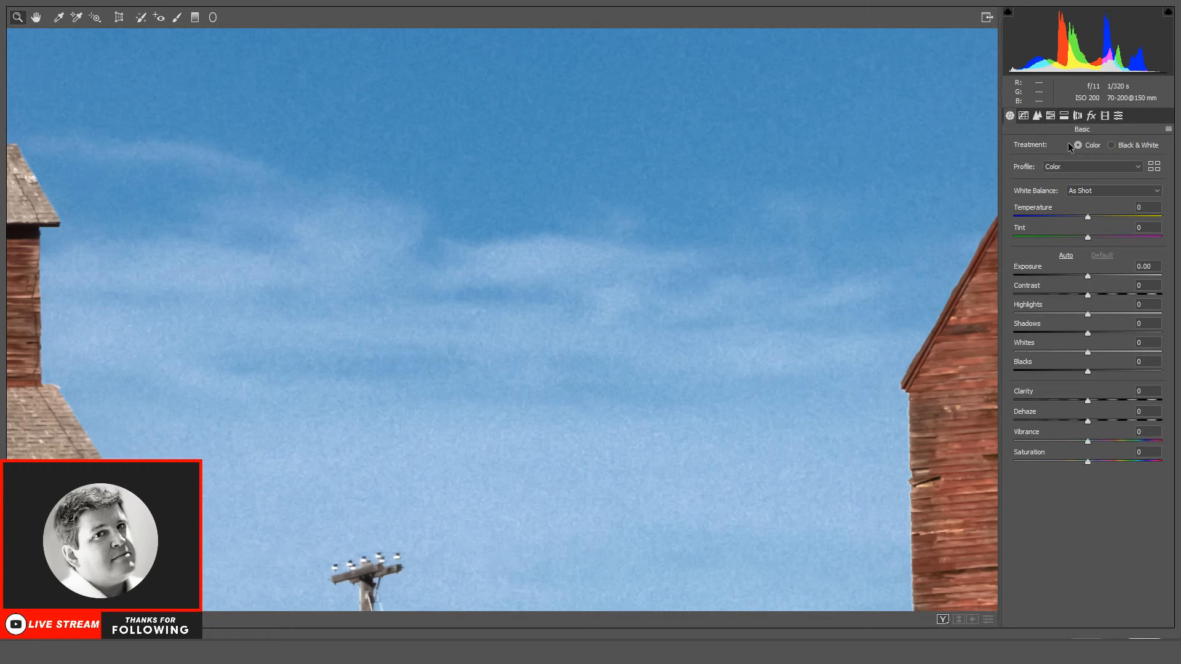
click(1038, 116)
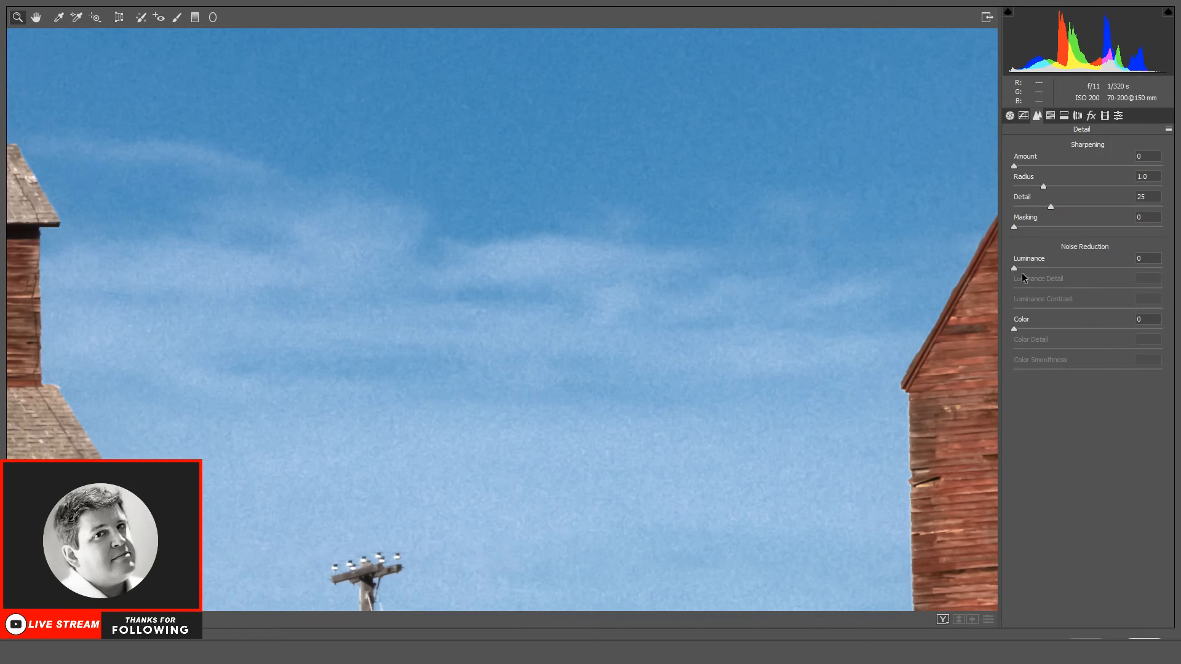
drag(1017, 268, 1066, 287)
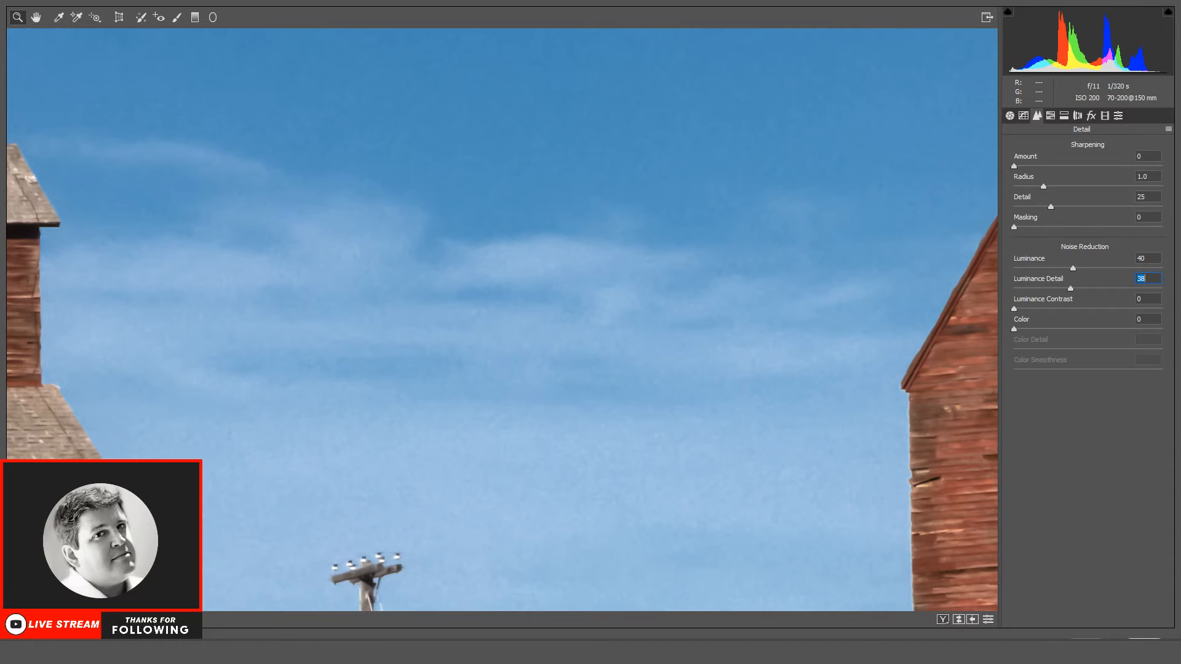
key(Return)
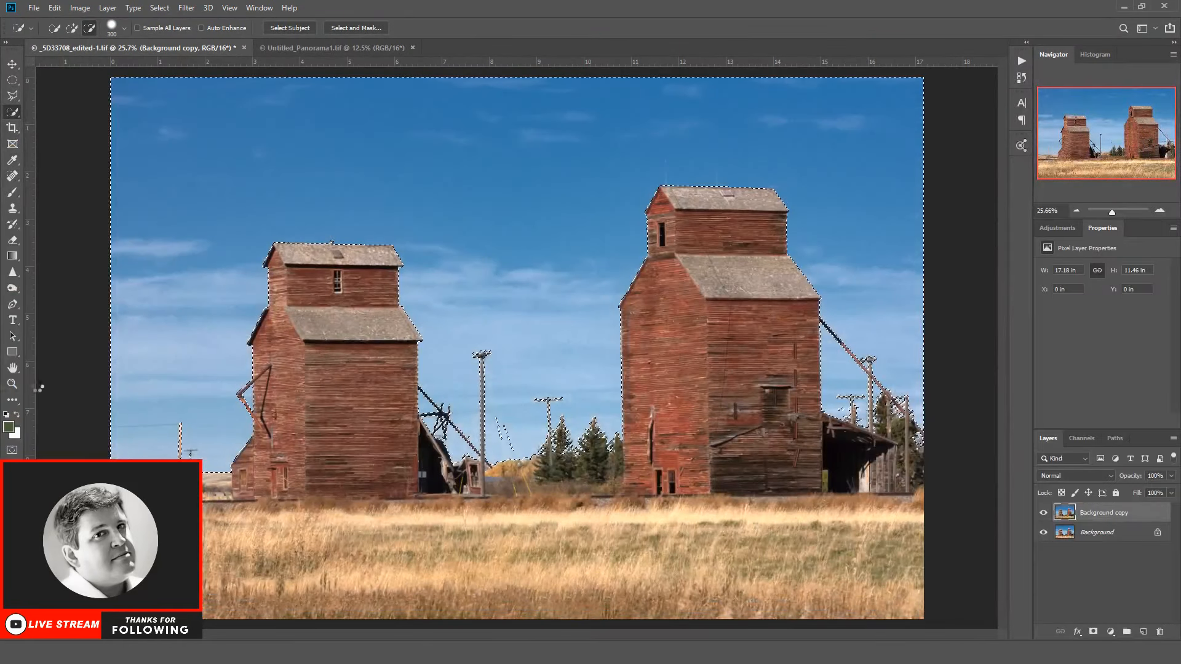
Step: Compare the sky around the wooden pole at 100% zoom with the Background copy layer hidden and shown
click(11, 383)
key(ctrl+d)
click(129, 444)
click(130, 444)
click(131, 444)
drag(408, 635, 330, 622)
click(1044, 513)
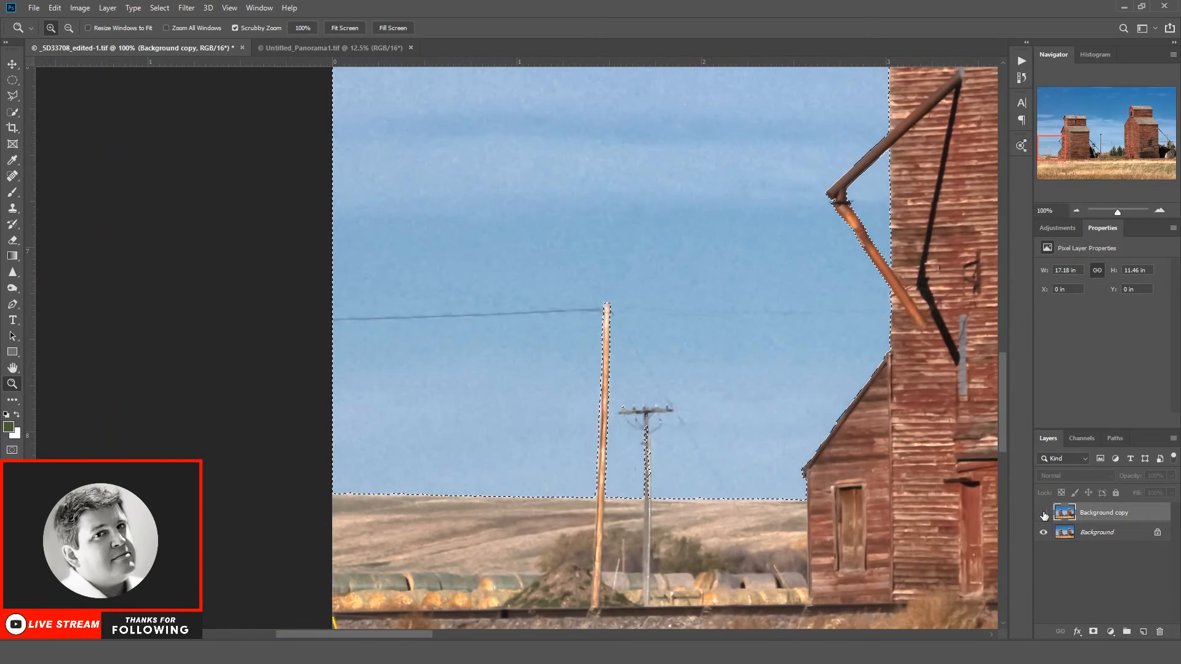
click(1044, 514)
click(1043, 513)
click(1043, 513)
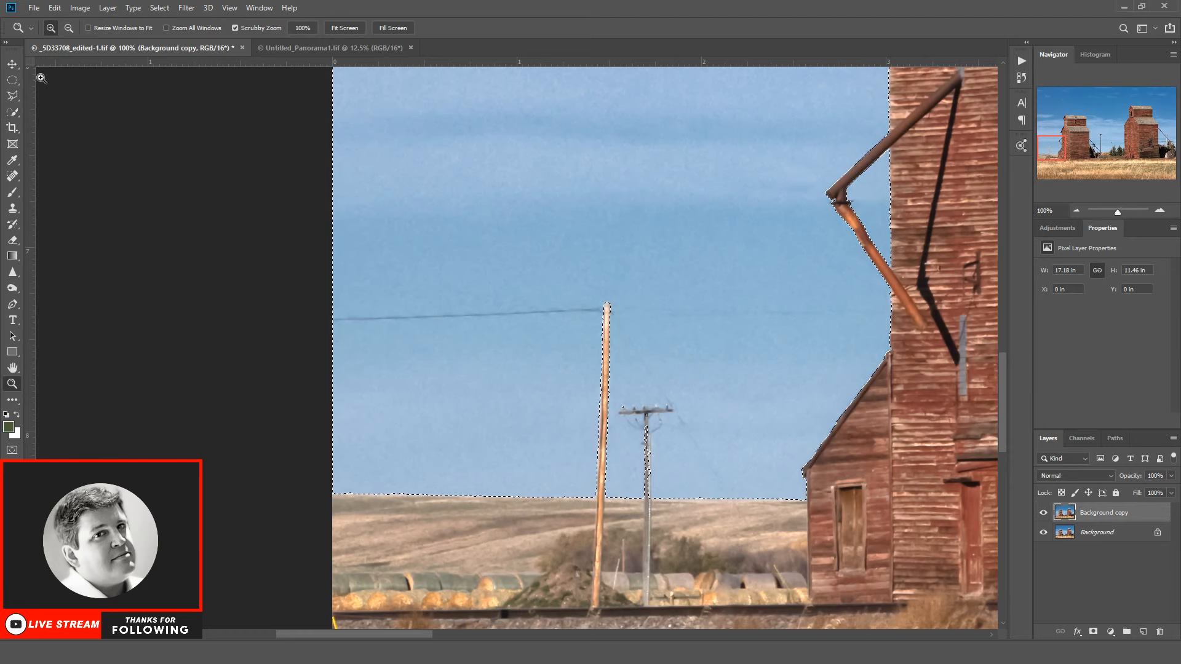
Step: Deselect the sky, outline the faint wire between the wooden pole and the elevator with the Polygonal Lasso, and clear that selection
click(159, 8)
click(176, 33)
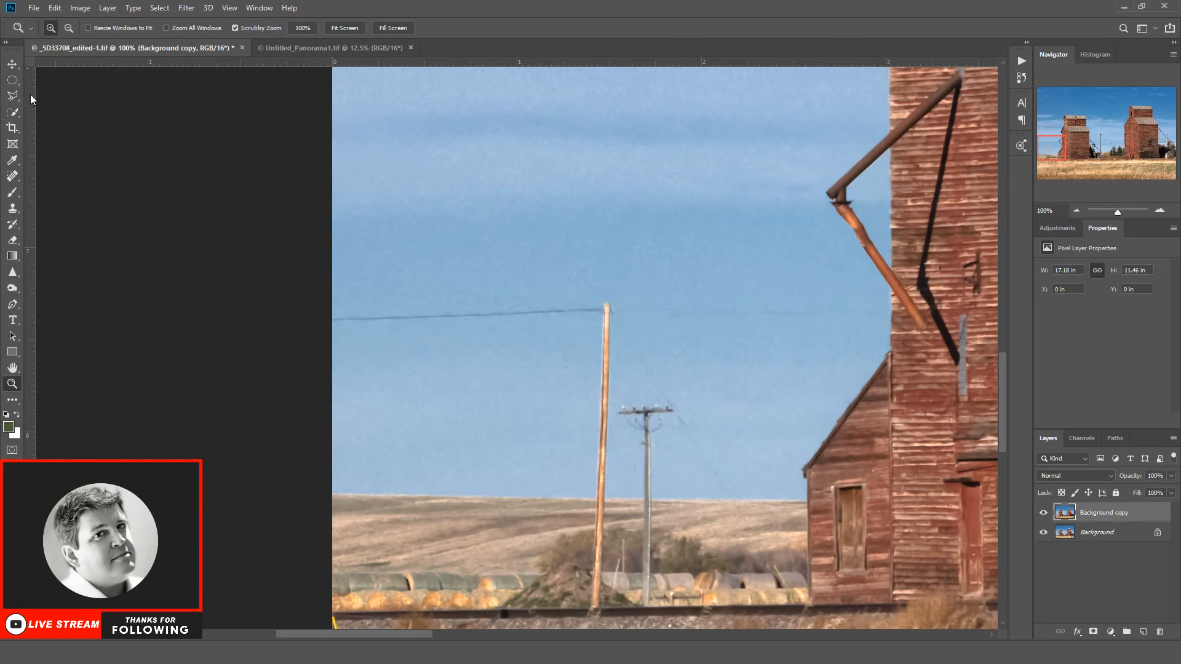
click(12, 95)
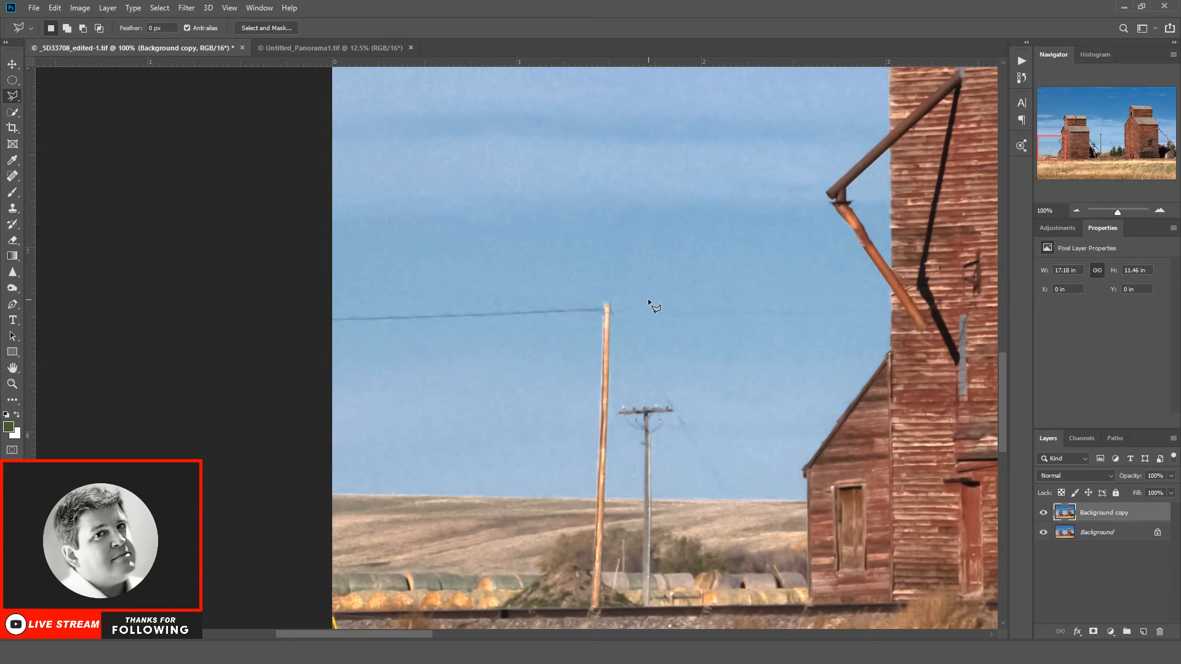
click(622, 318)
click(892, 312)
click(888, 309)
click(650, 302)
click(159, 8)
click(173, 33)
Step: Outline the upper part of the first guy wire beside the tall pole, erase the Background copy there, and deselect
drag(411, 630, 641, 634)
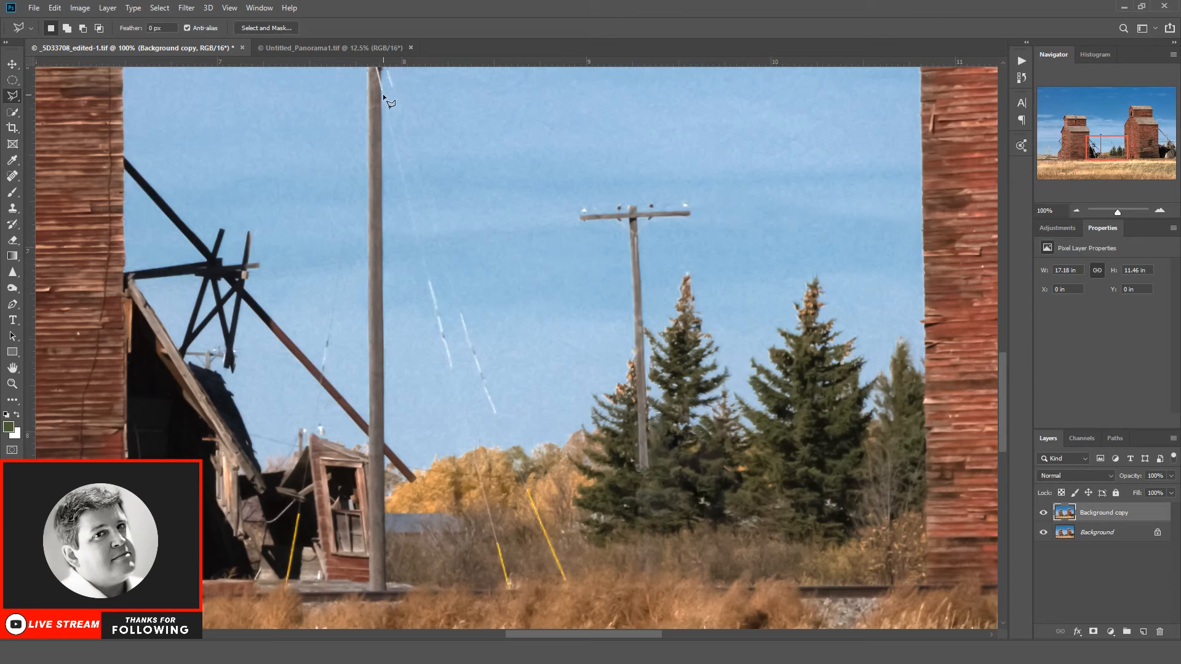
click(387, 120)
click(429, 278)
click(382, 93)
click(12, 239)
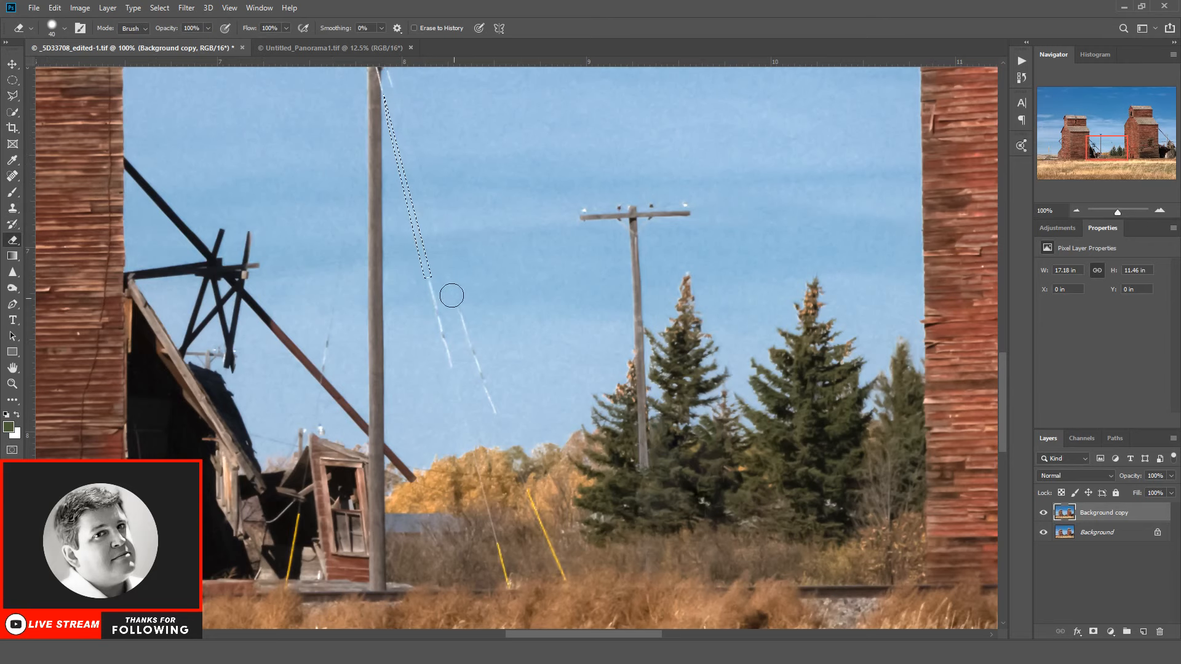
click(159, 7)
click(170, 34)
Step: Select a narrow strip along the second guy wire's upper part, erase the Background copy inside it, and deselect
click(12, 95)
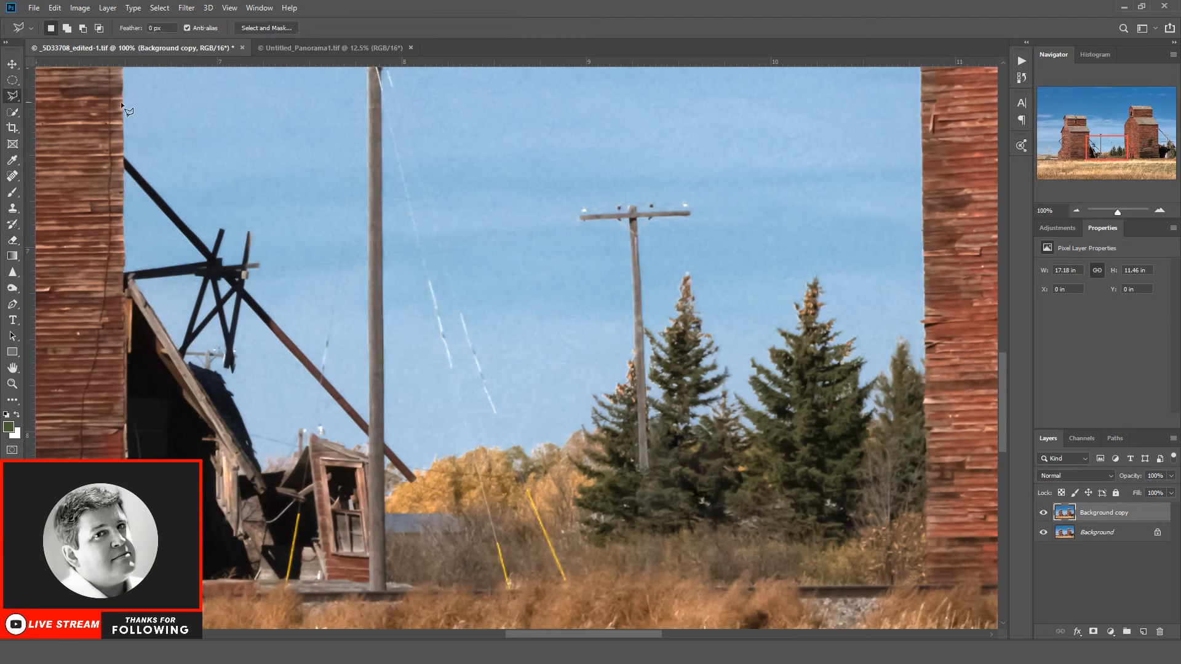
click(391, 88)
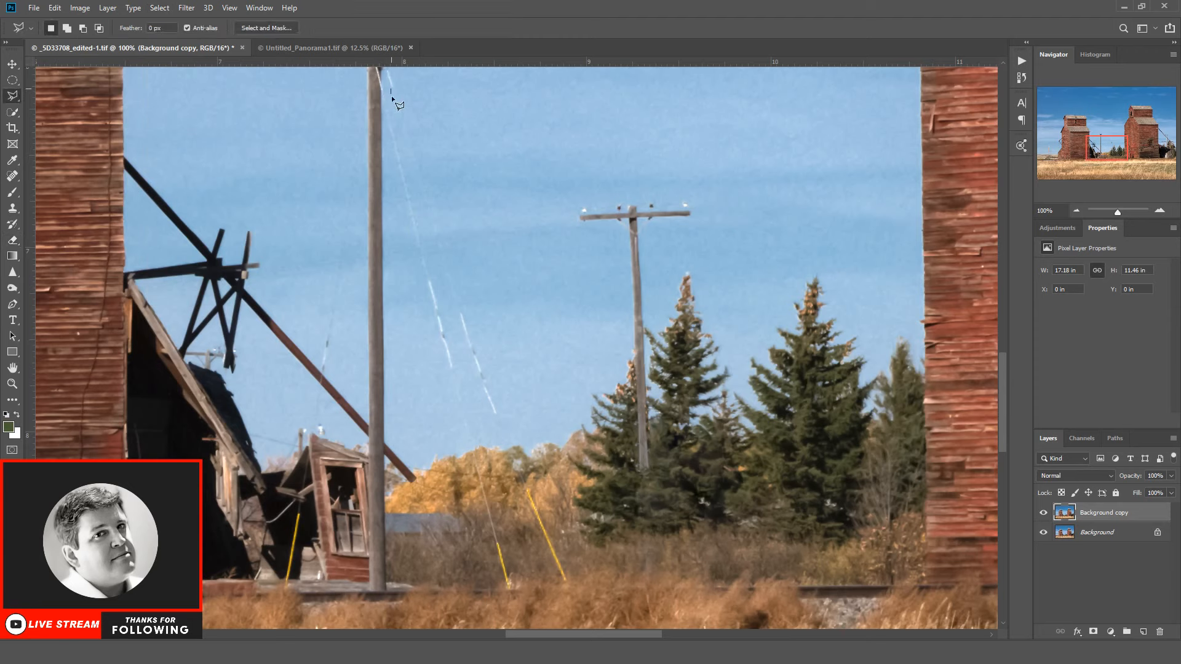
click(461, 315)
click(465, 313)
click(390, 88)
click(13, 241)
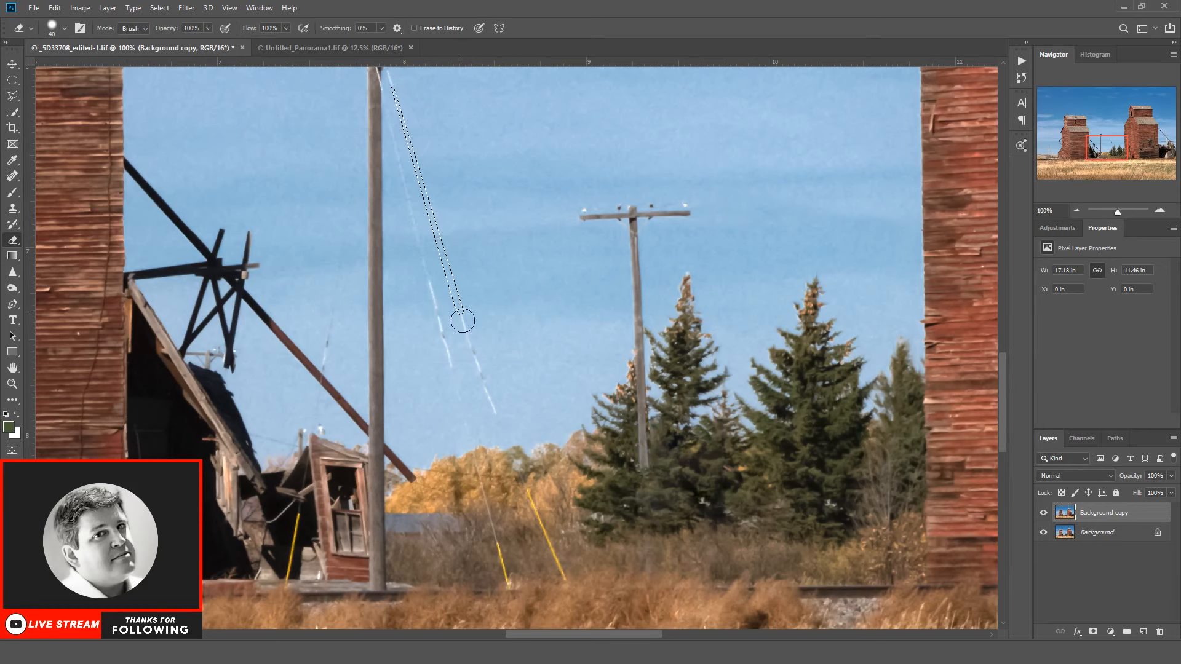
click(159, 8)
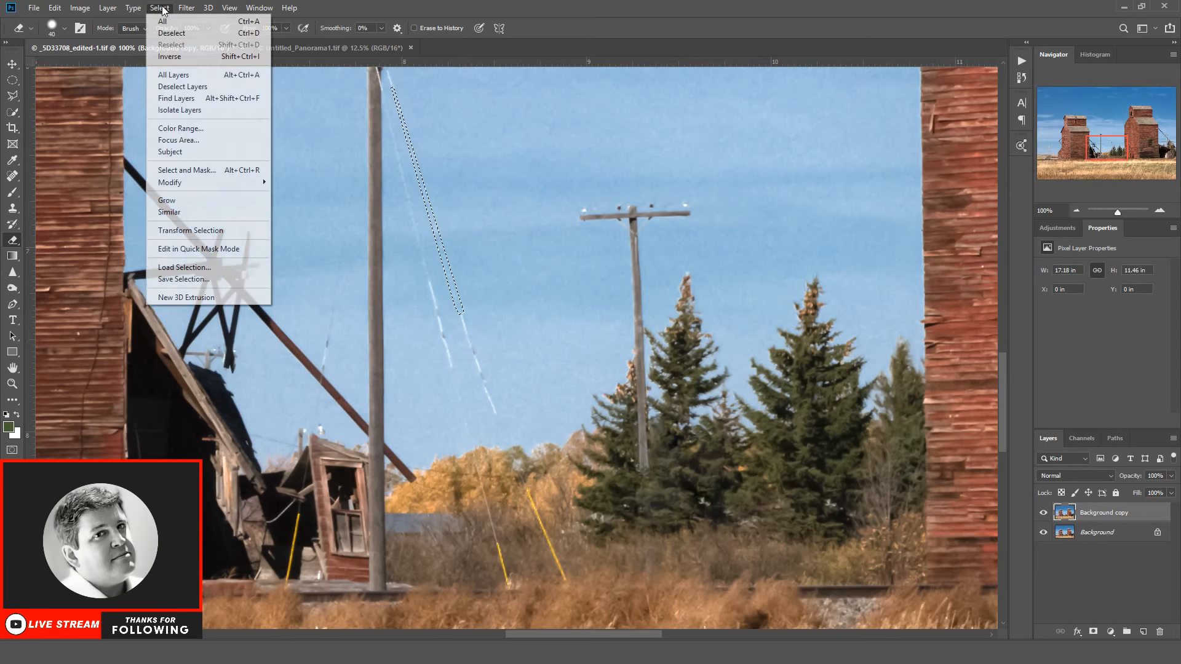
click(172, 33)
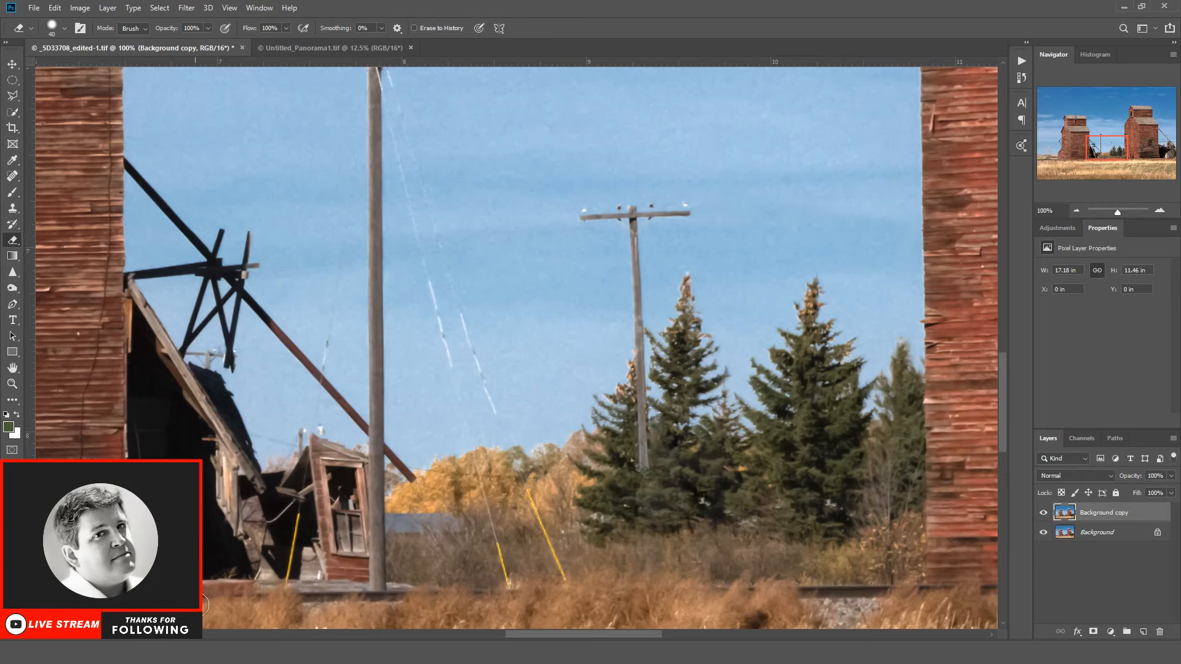
Step: Merge the layers into a single Background layer and duplicate it
scroll(548, 613, right, 10)
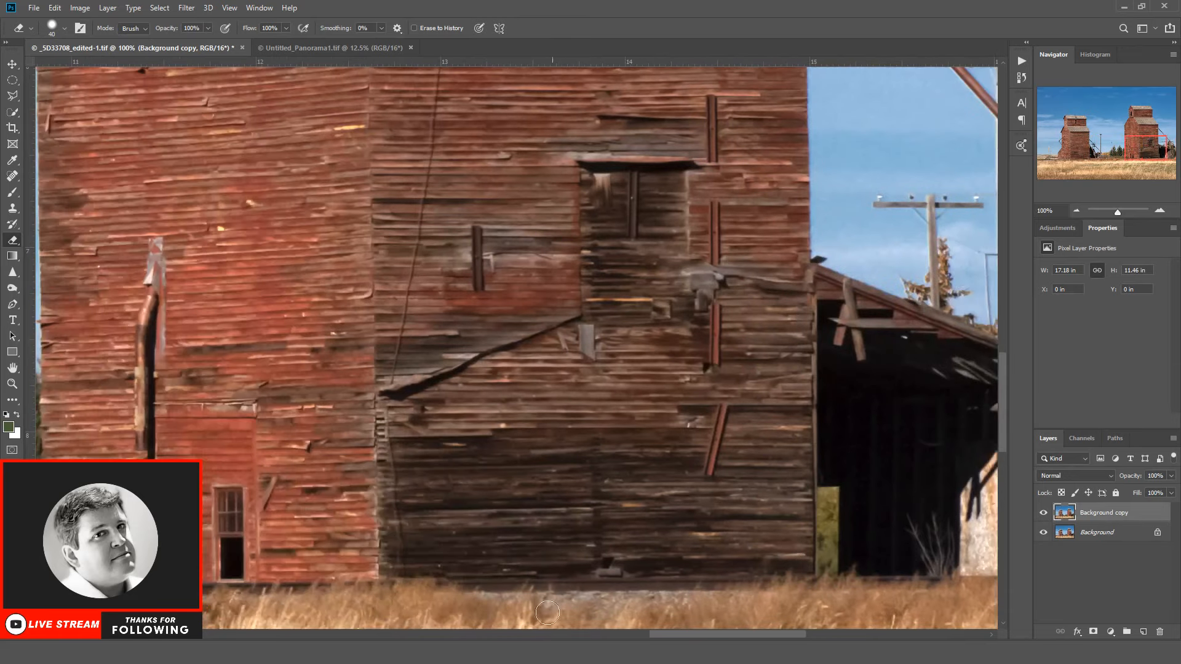
click(12, 384)
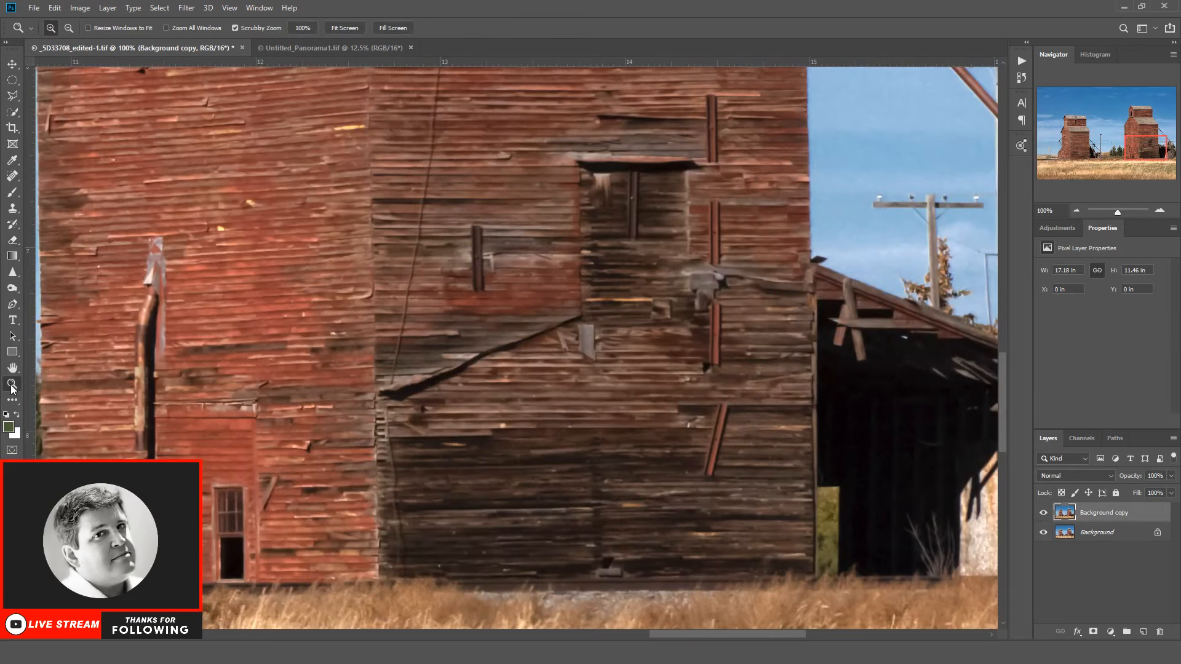
click(69, 28)
drag(277, 190, 850, 392)
scroll(849, 391, down, 2)
scroll(848, 383, up, 5)
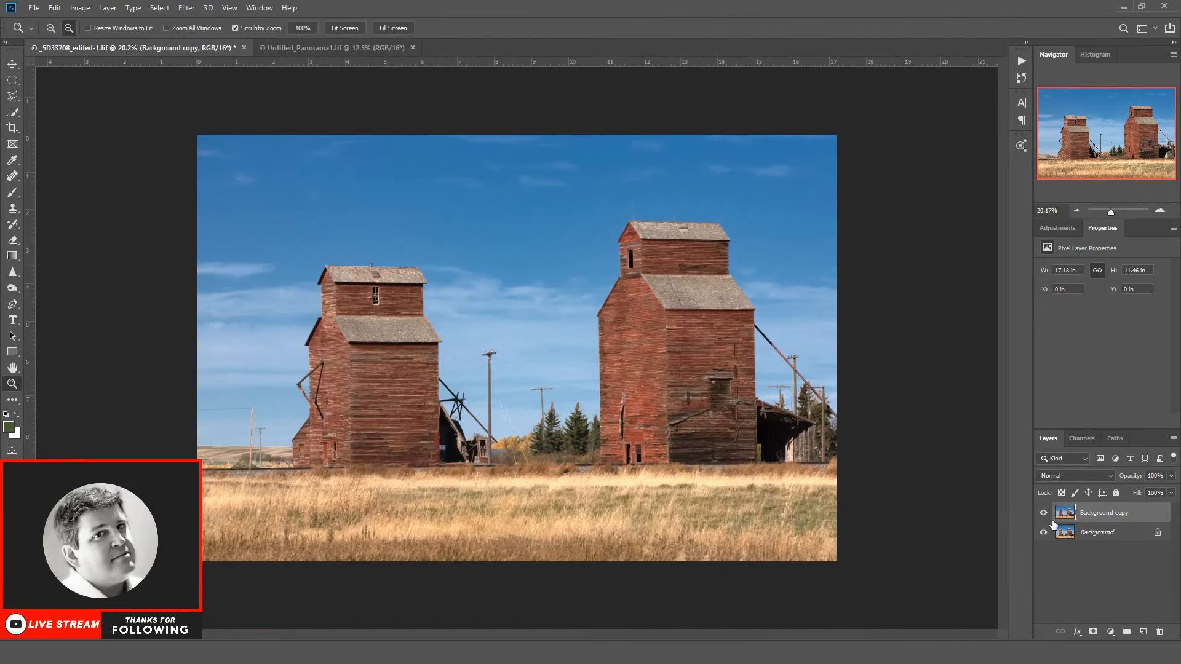
right_click(1107, 534)
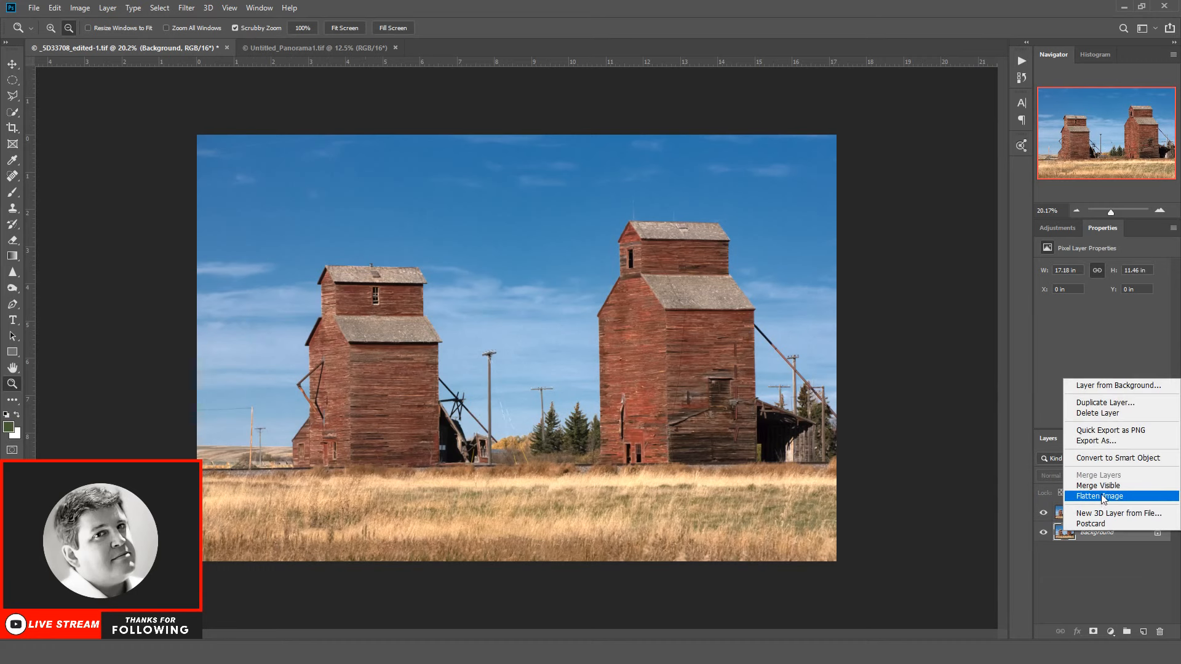
click(1132, 483)
drag(1127, 521, 1143, 632)
Step: Select the entire grass field below the elevators with the Polygonal Lasso, following the grass's upper edge
click(11, 97)
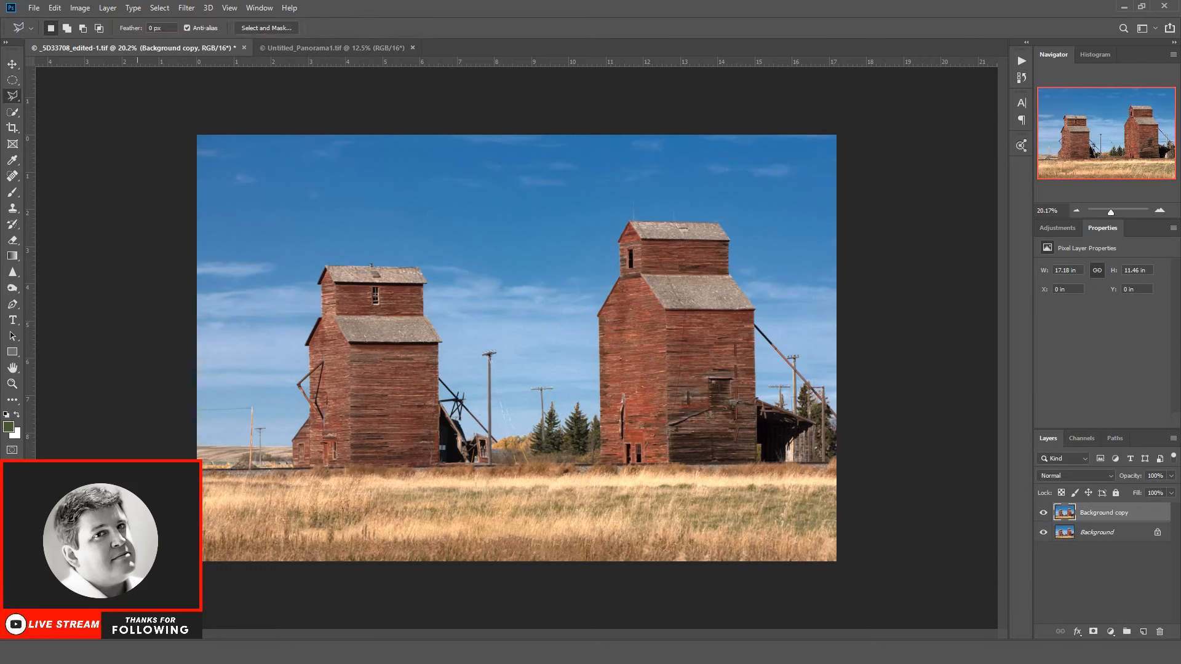
click(255, 474)
click(832, 470)
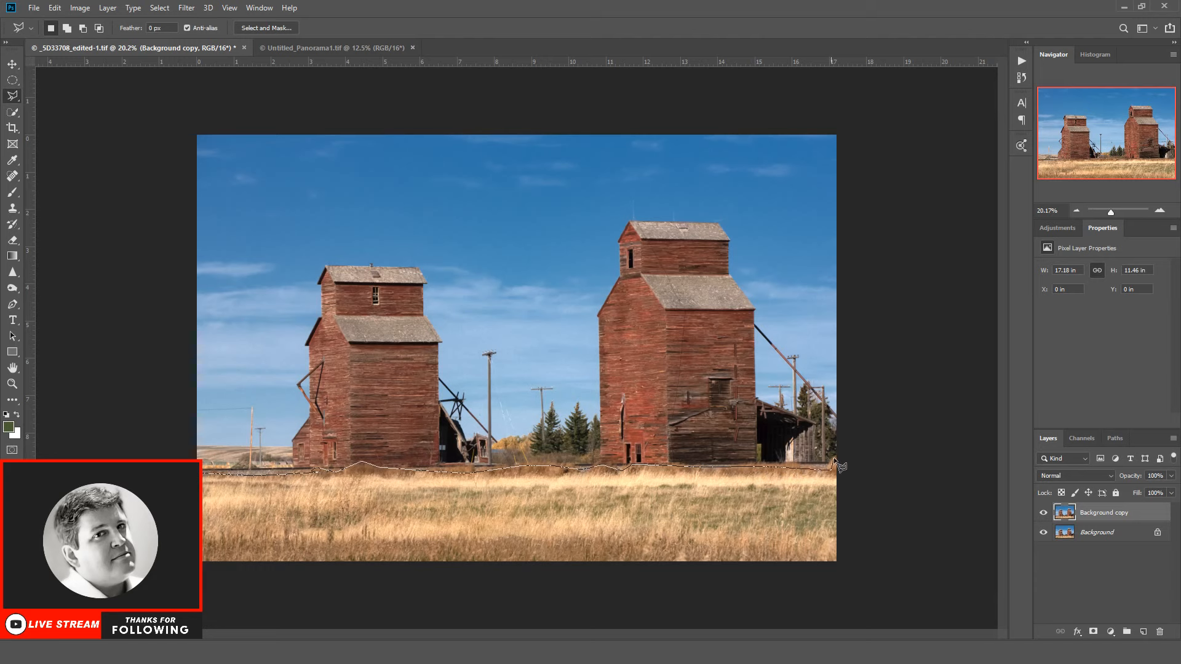
click(866, 579)
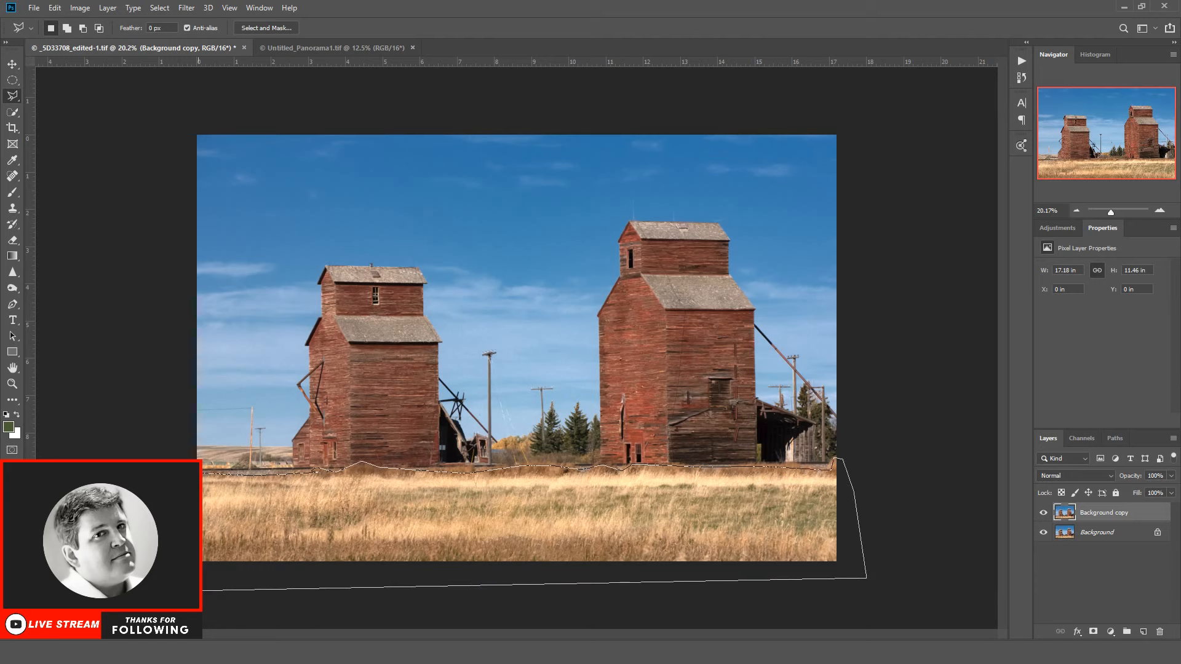
click(182, 473)
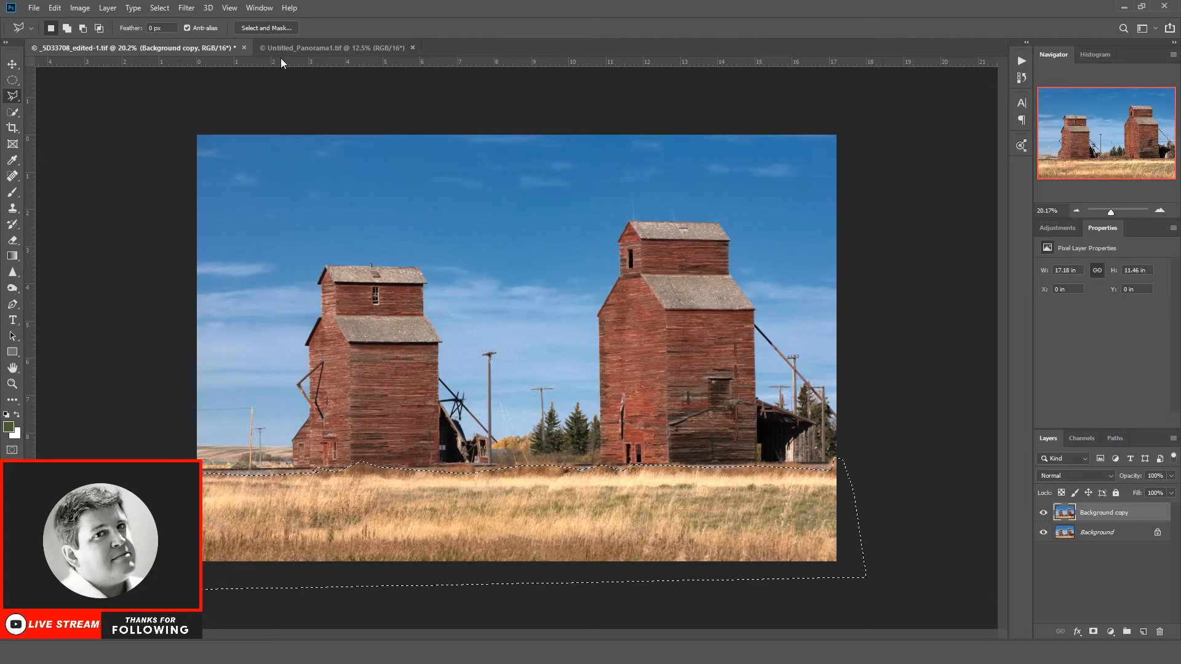
Step: Feather the grass field selection by 23.5 px in Select and Mask
click(252, 29)
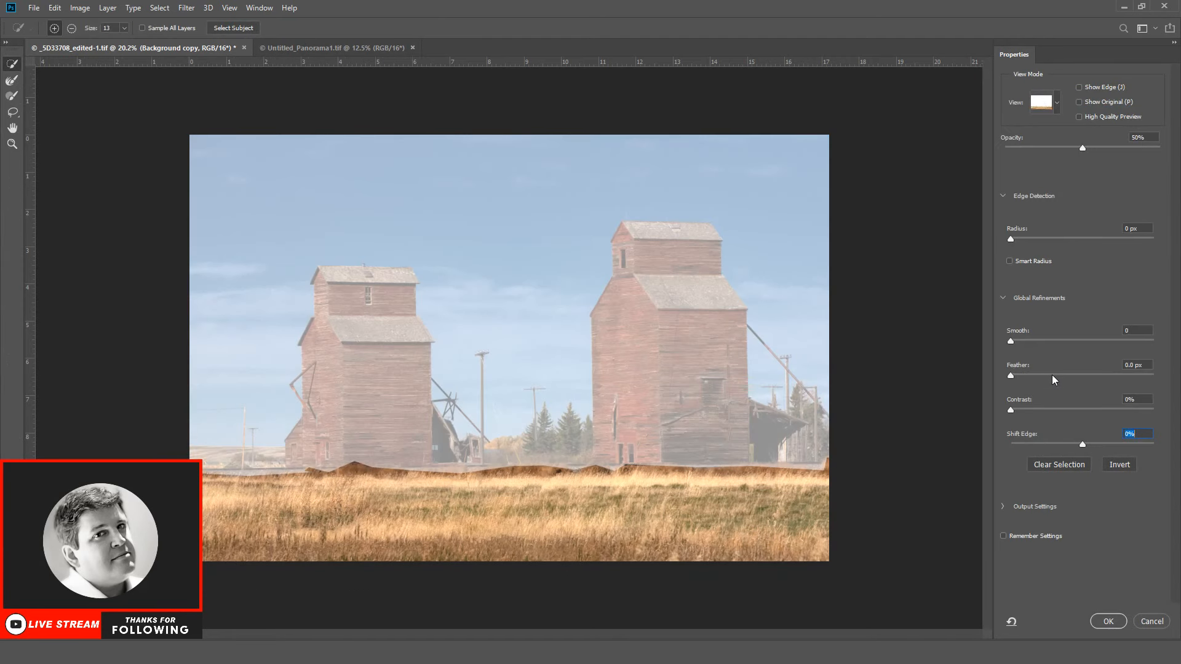
click(1052, 375)
drag(1073, 376, 1077, 375)
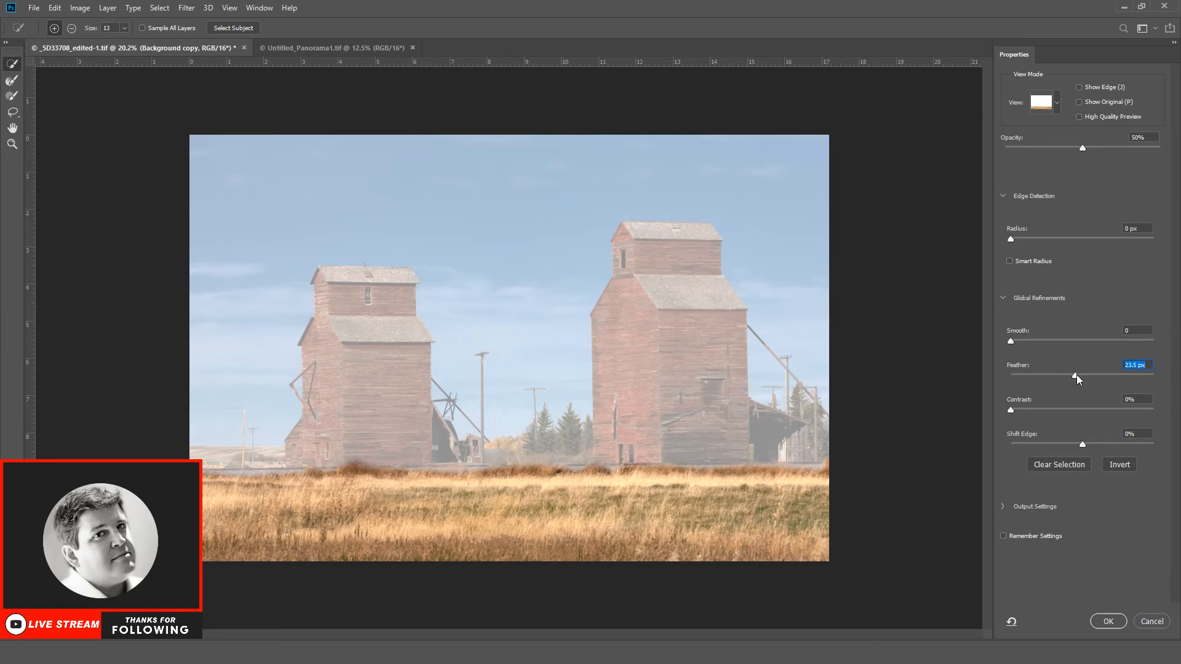
click(1108, 621)
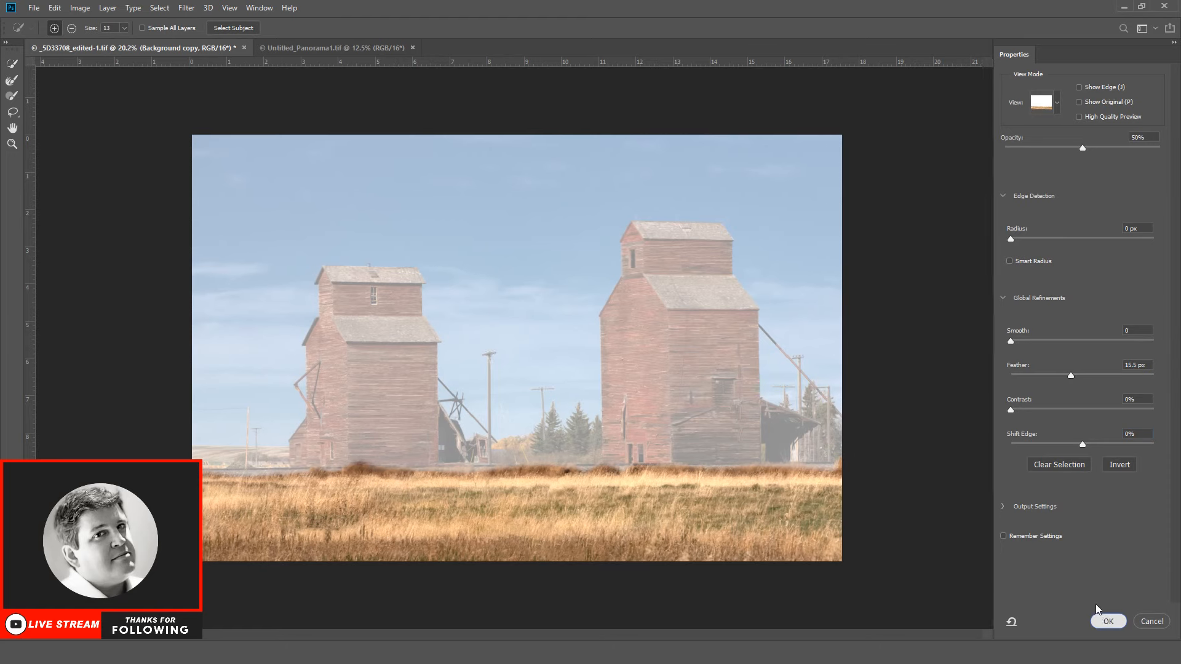
Step: Apply Camera Raw Filter to the selected grass with Luminance noise reduction at 38 and increased Clarity
click(190, 8)
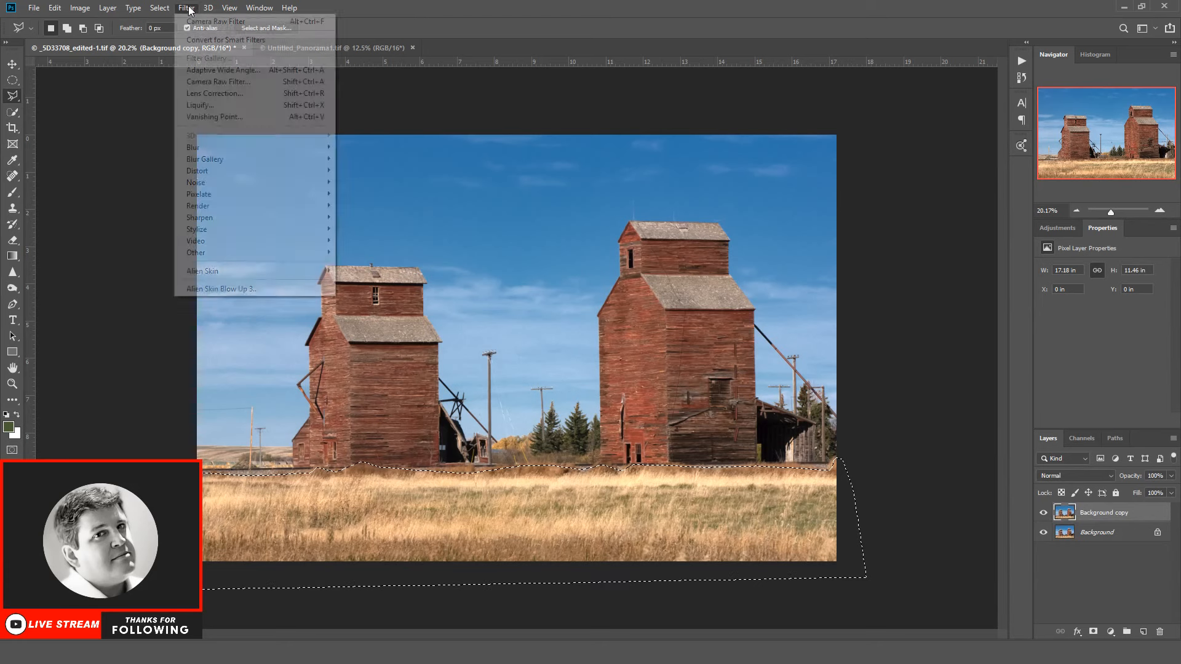
click(218, 81)
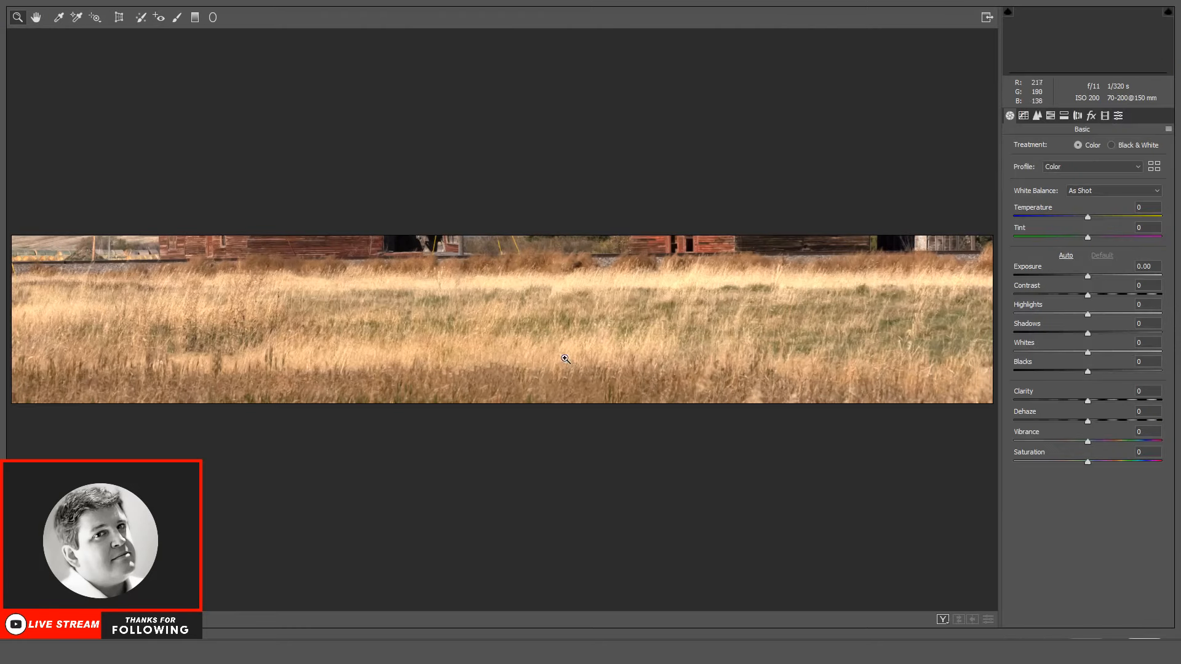
click(62, 620)
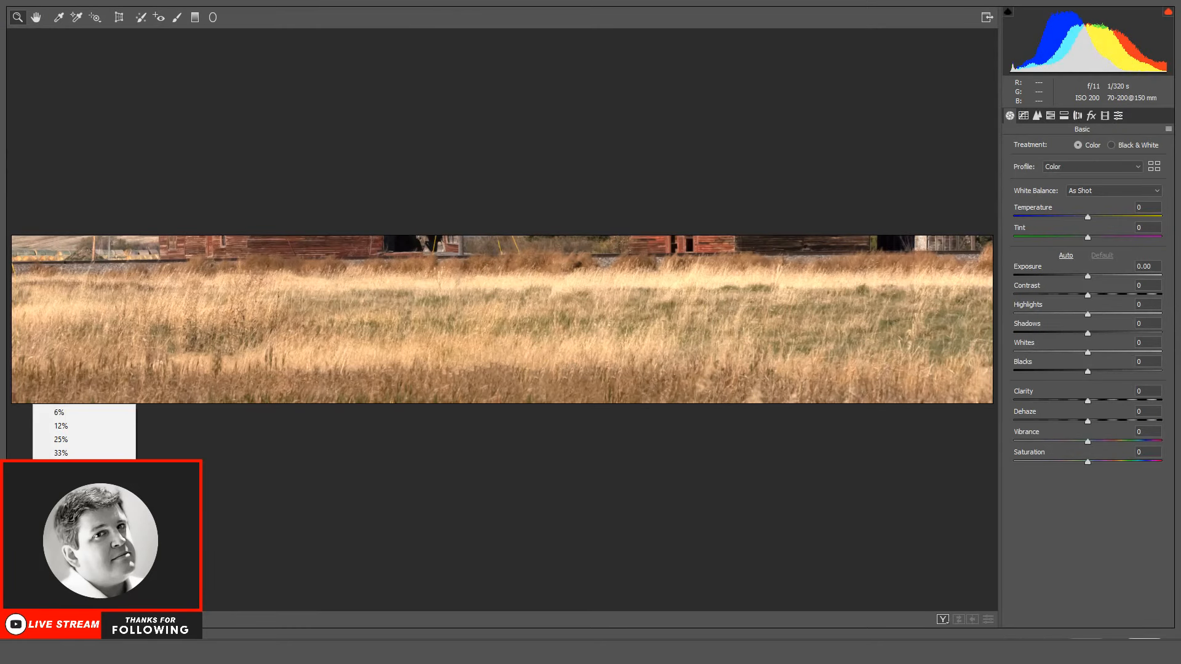
click(64, 494)
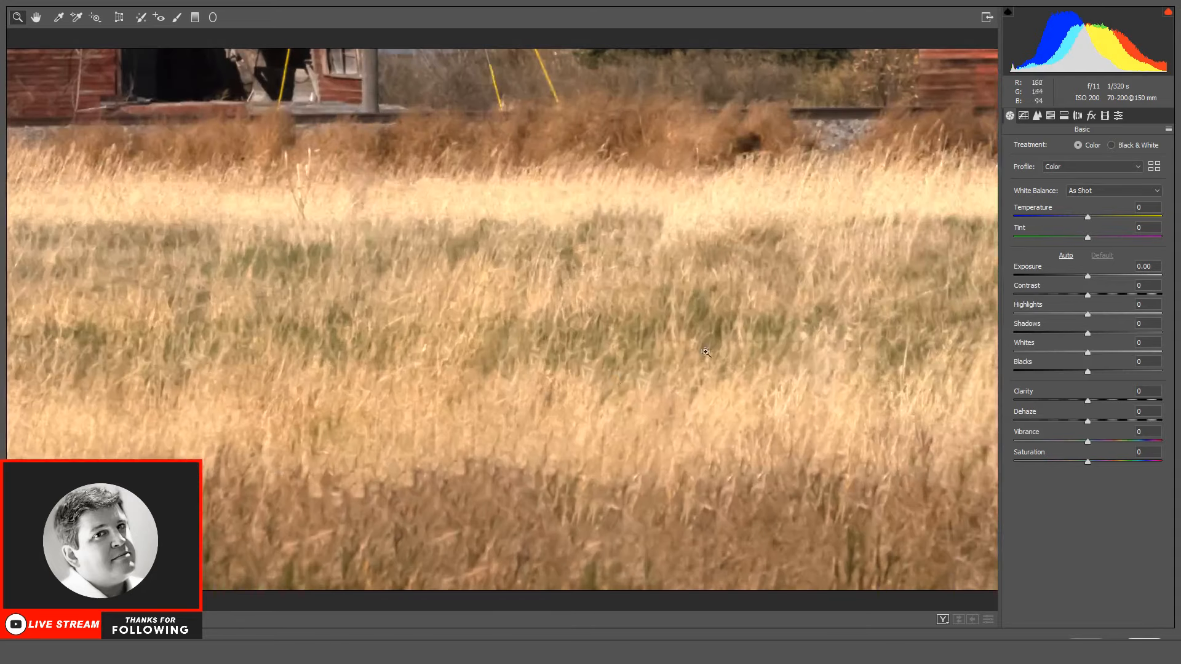
click(1036, 115)
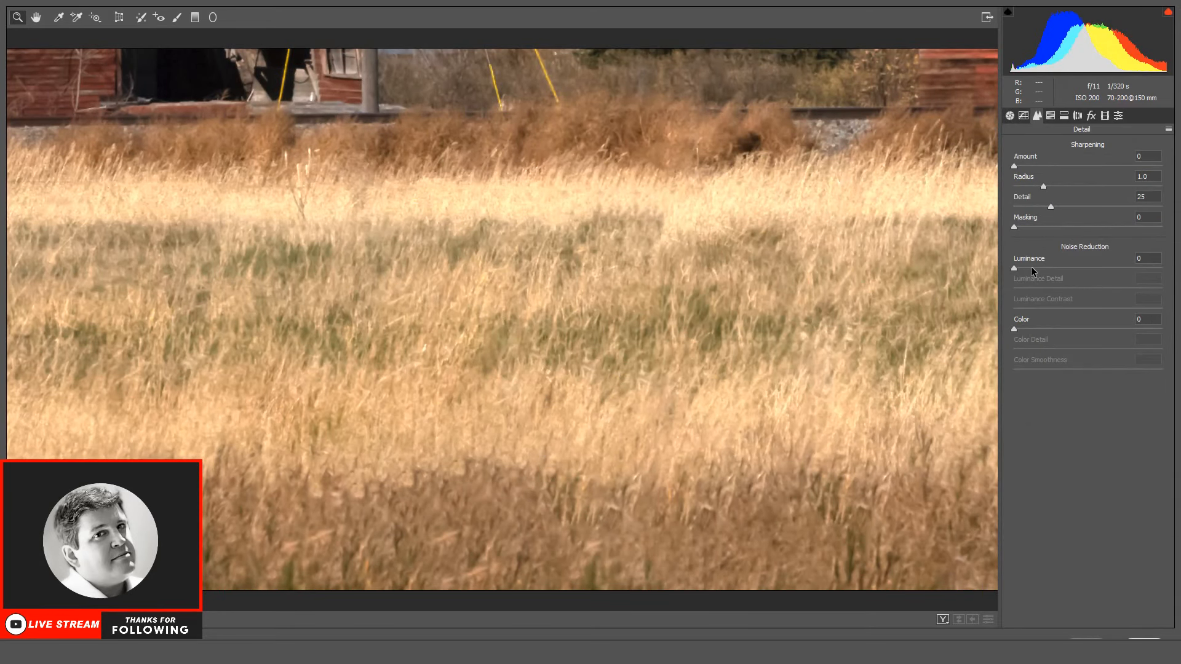
drag(1030, 268, 1050, 270)
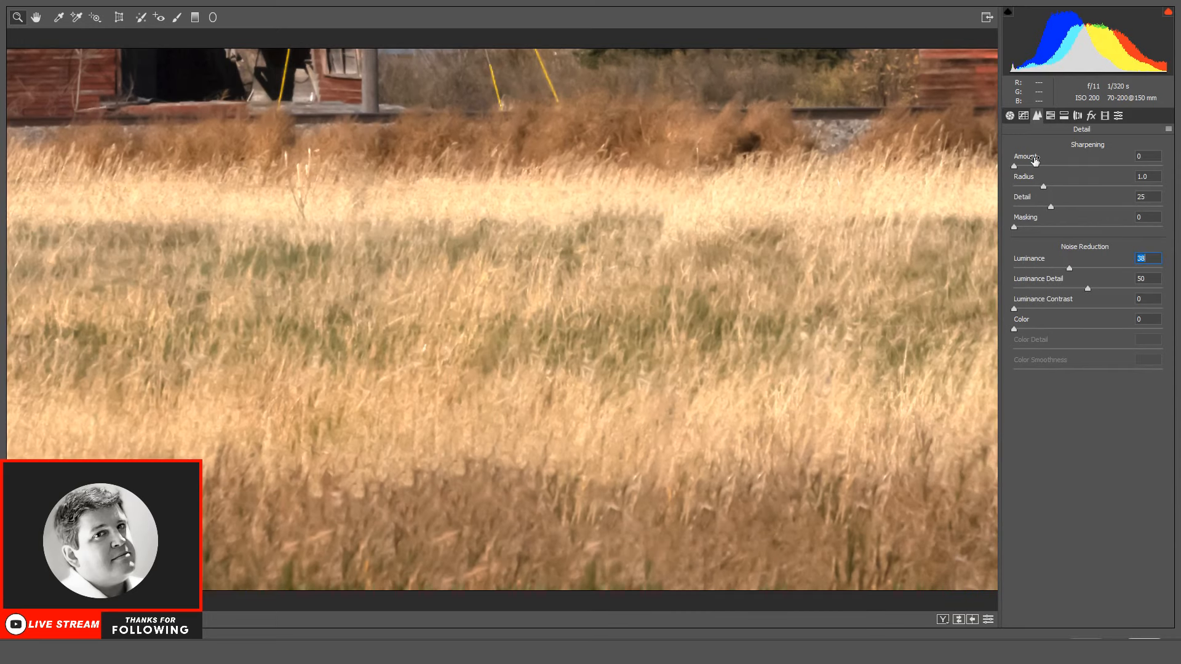
click(1011, 115)
drag(1088, 401, 1113, 402)
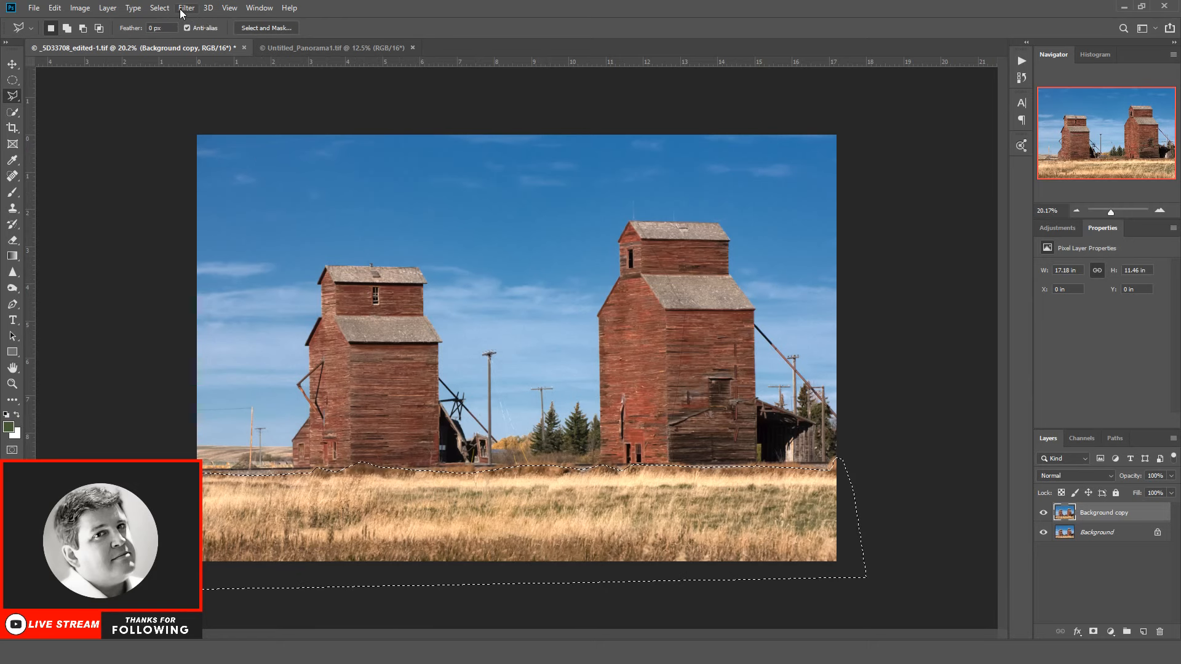
Step: Deselect the grass, and select both elevators with the adjoining sheds and trees using the Quick Selection tool
click(162, 8)
click(173, 33)
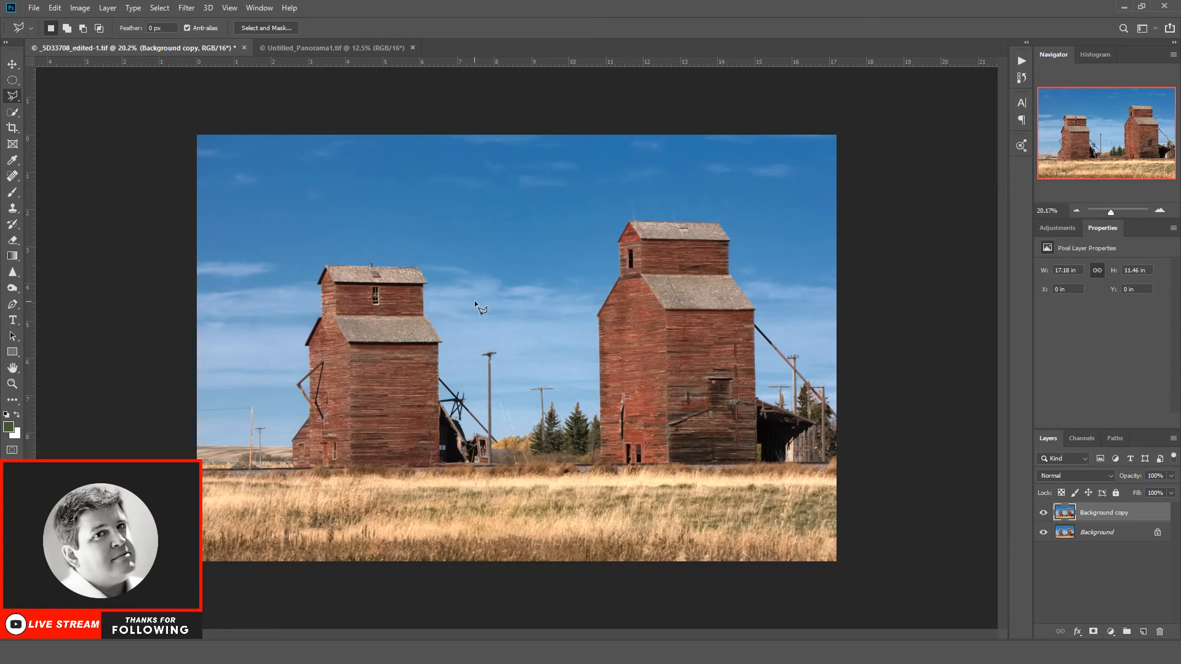
click(13, 112)
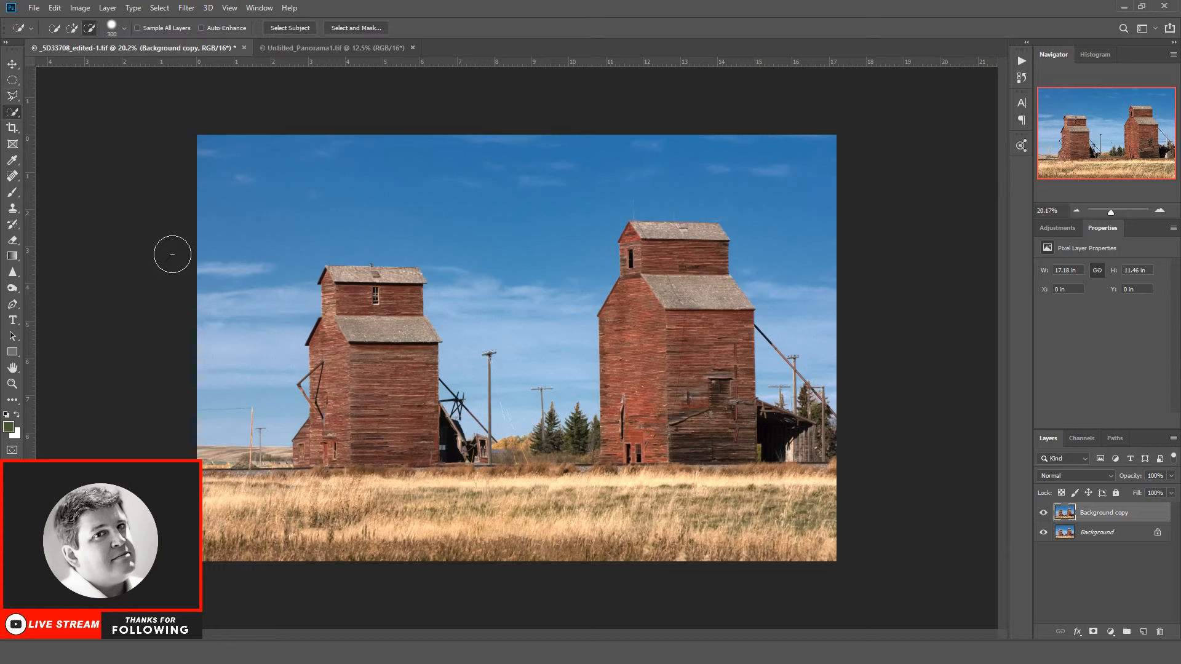
click(73, 29)
mouse_move(334, 438)
mouse_down()
mouse_move(369, 295)
mouse_move(399, 294)
mouse_up()
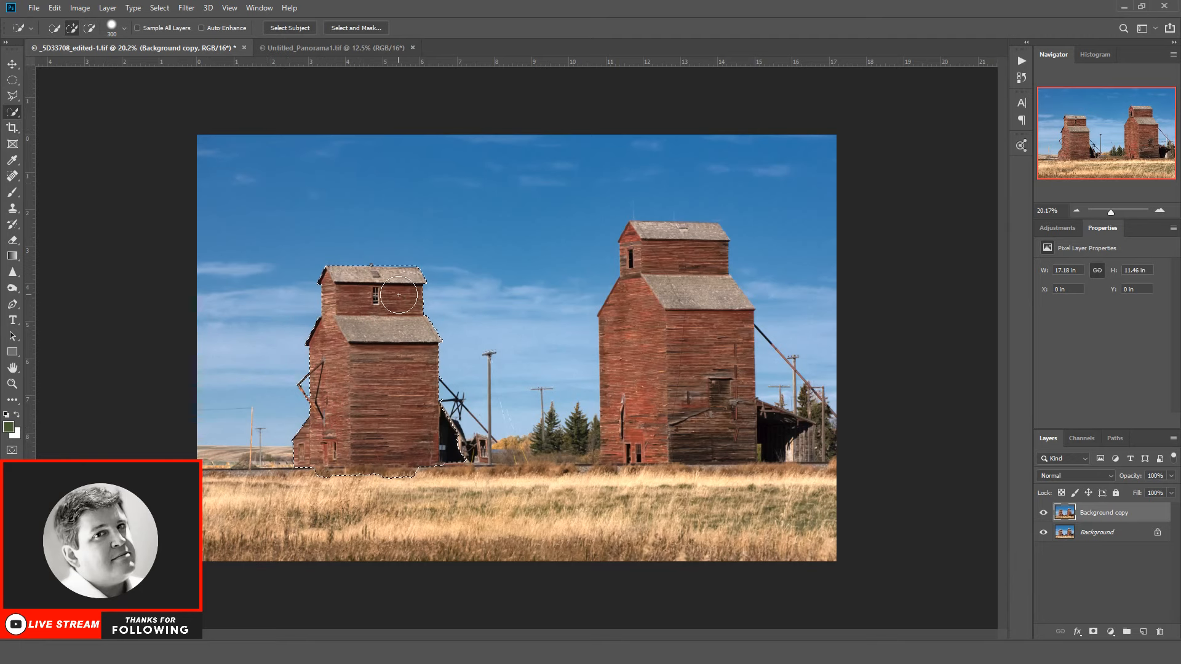
mouse_move(643, 329)
mouse_down()
mouse_move(654, 351)
mouse_move(662, 250)
mouse_move(715, 320)
mouse_move(715, 348)
mouse_move(689, 423)
mouse_move(612, 433)
mouse_move(628, 458)
mouse_move(762, 431)
mouse_move(791, 442)
mouse_up()
drag(576, 438, 565, 449)
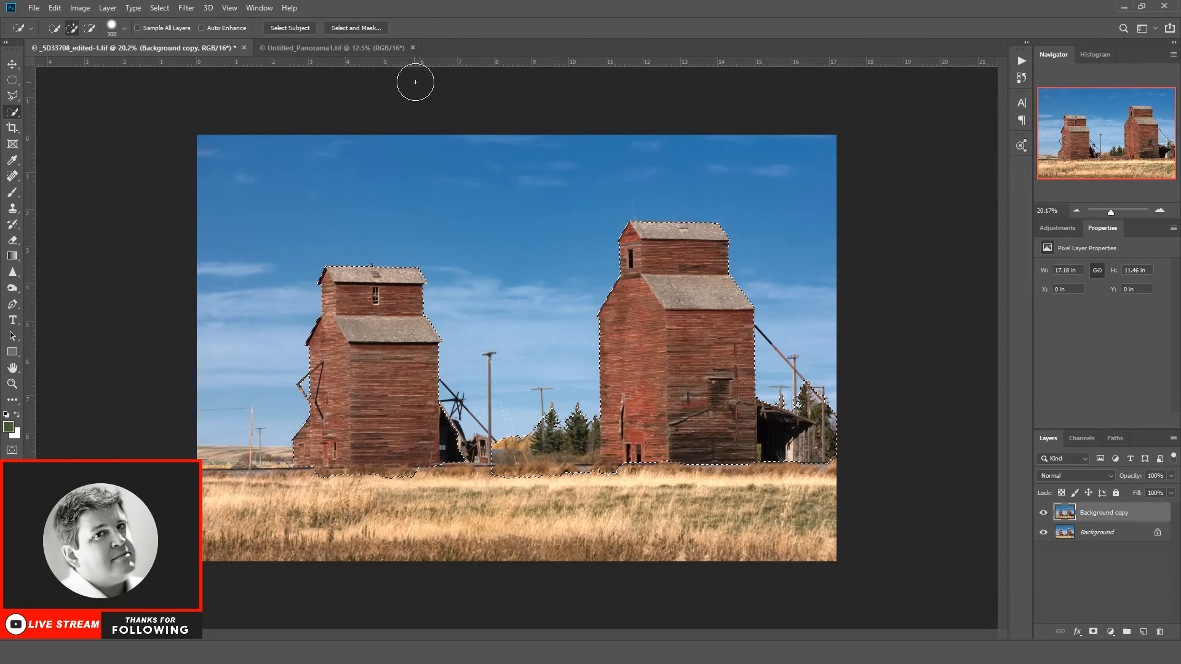
Step: Apply Camera Raw Filter with increased Luminance noise reduction to the selected elevators and trees, and clear the selection
click(186, 8)
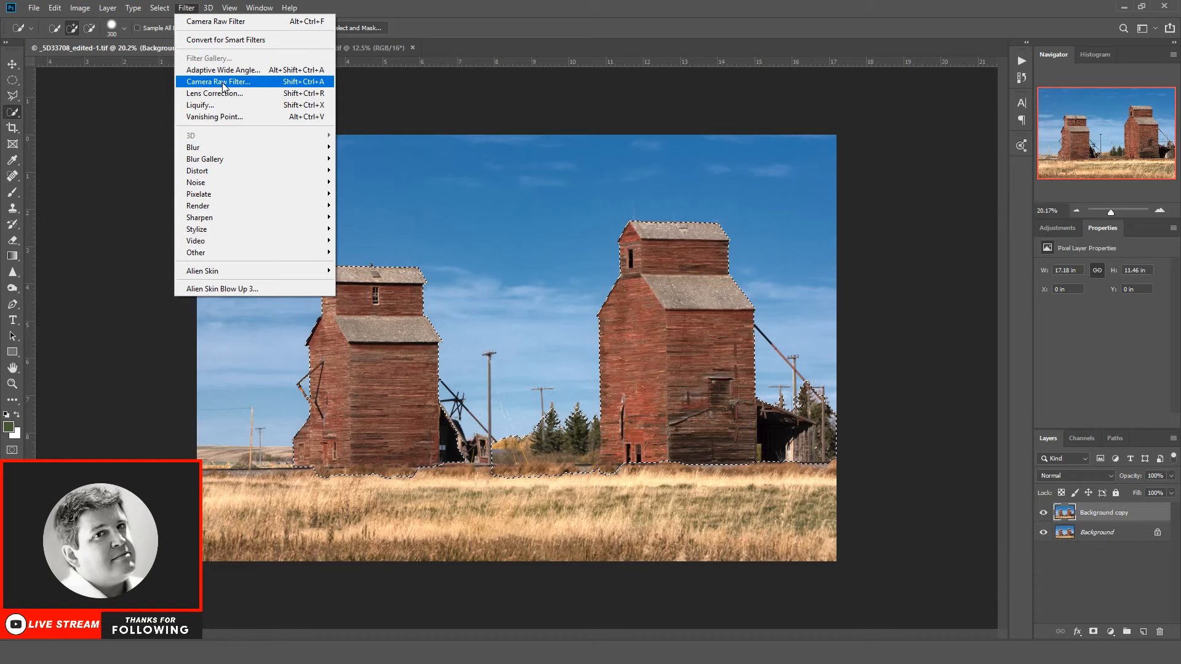
click(223, 82)
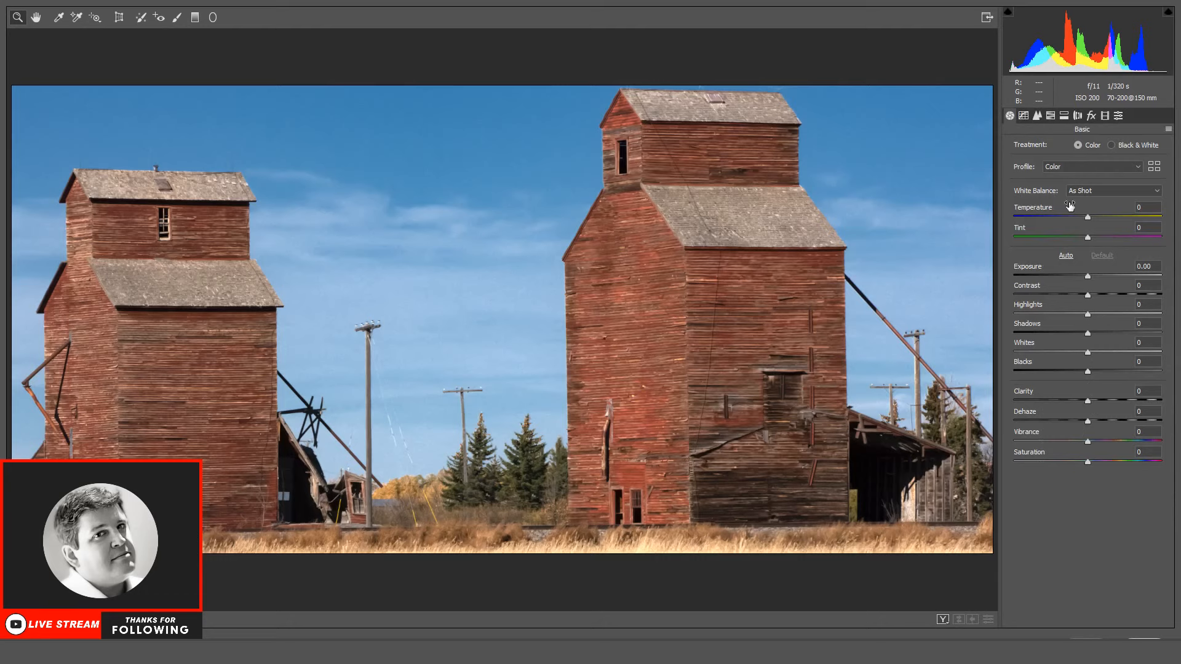
click(1037, 116)
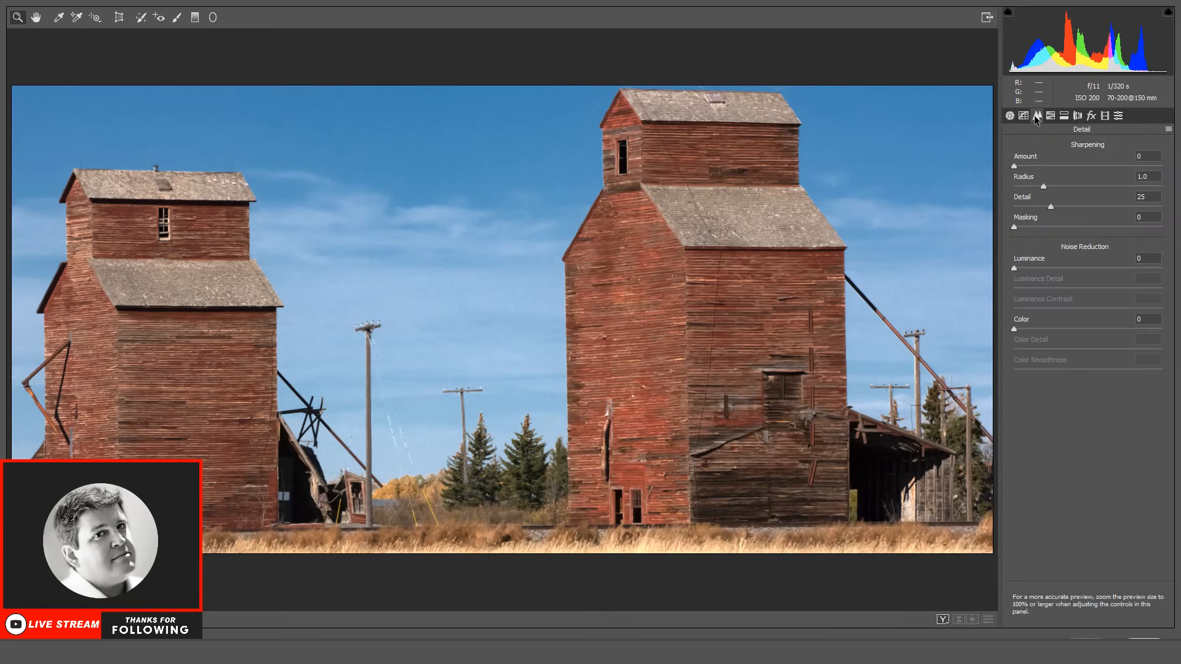
click(1044, 268)
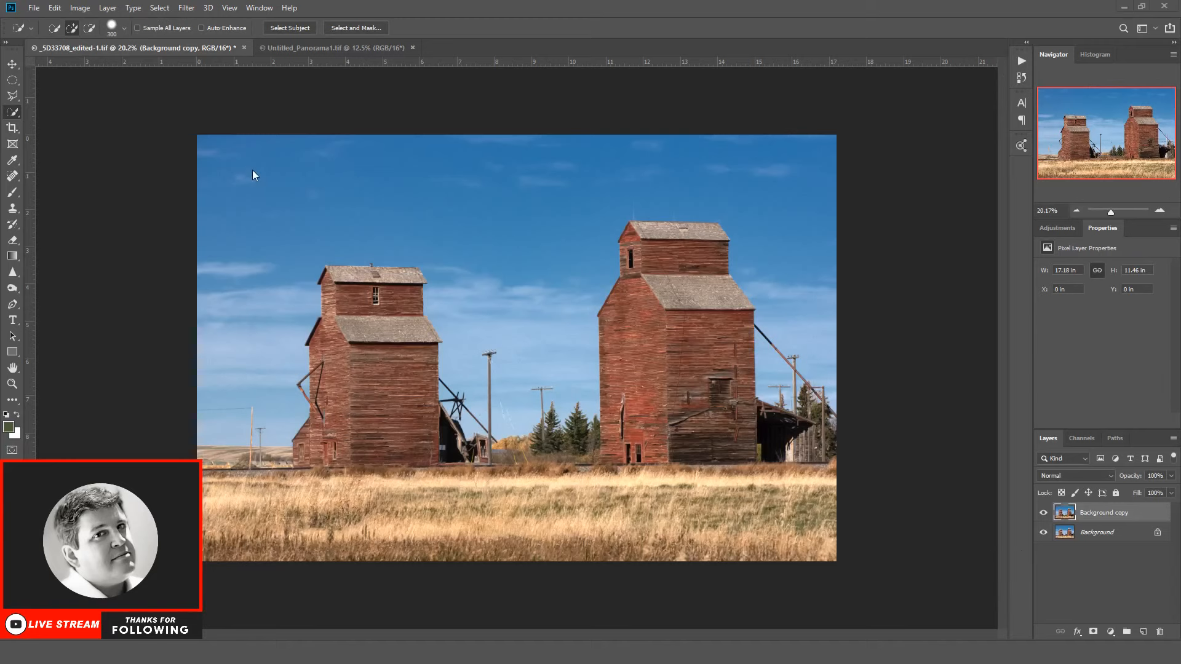
Step: Browse for a file to open in the Google Drive folder Web > YouTube > Live Streams
click(35, 9)
click(54, 34)
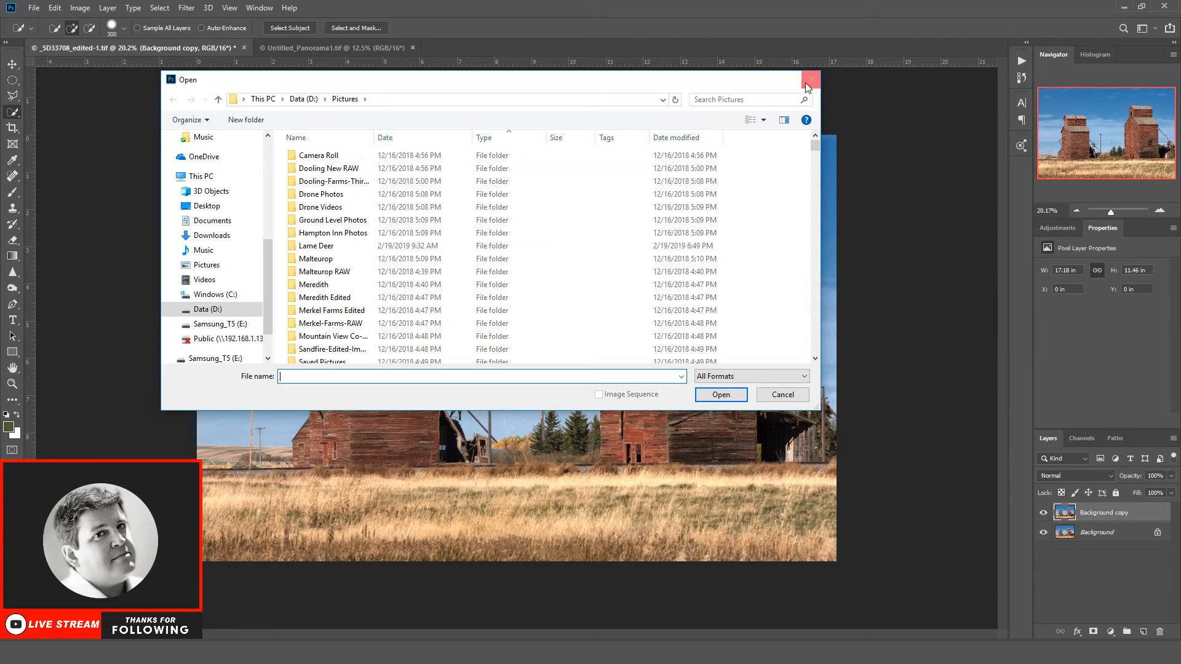
scroll(395, 250, down, 1)
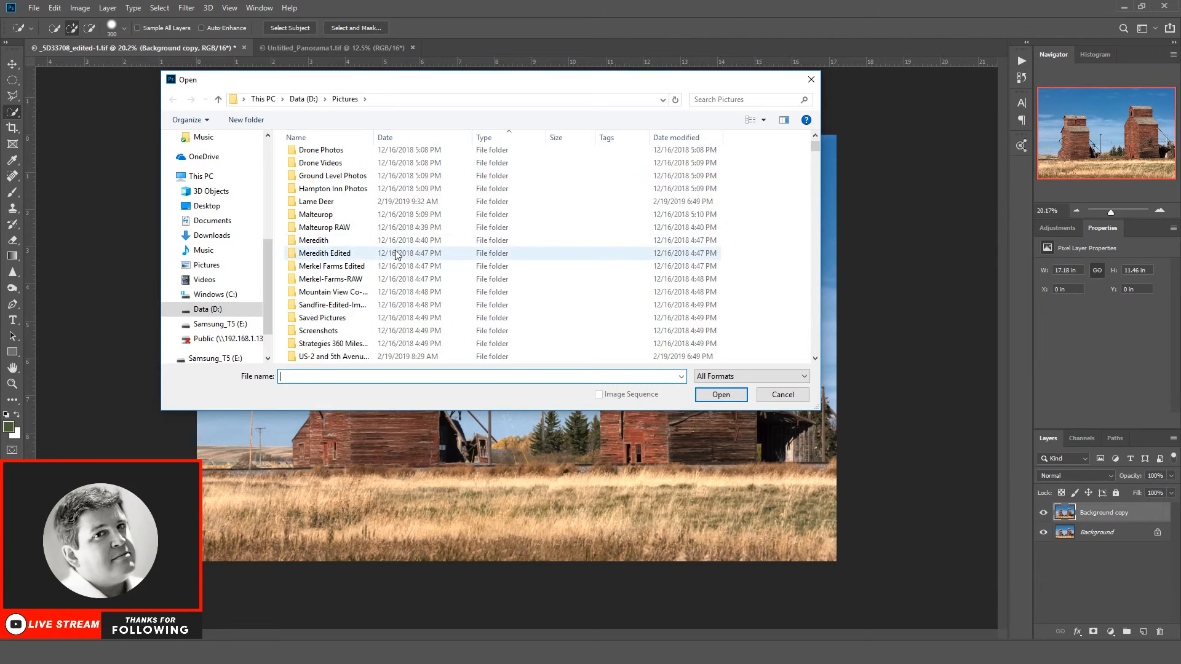
scroll(268, 183, up, 5)
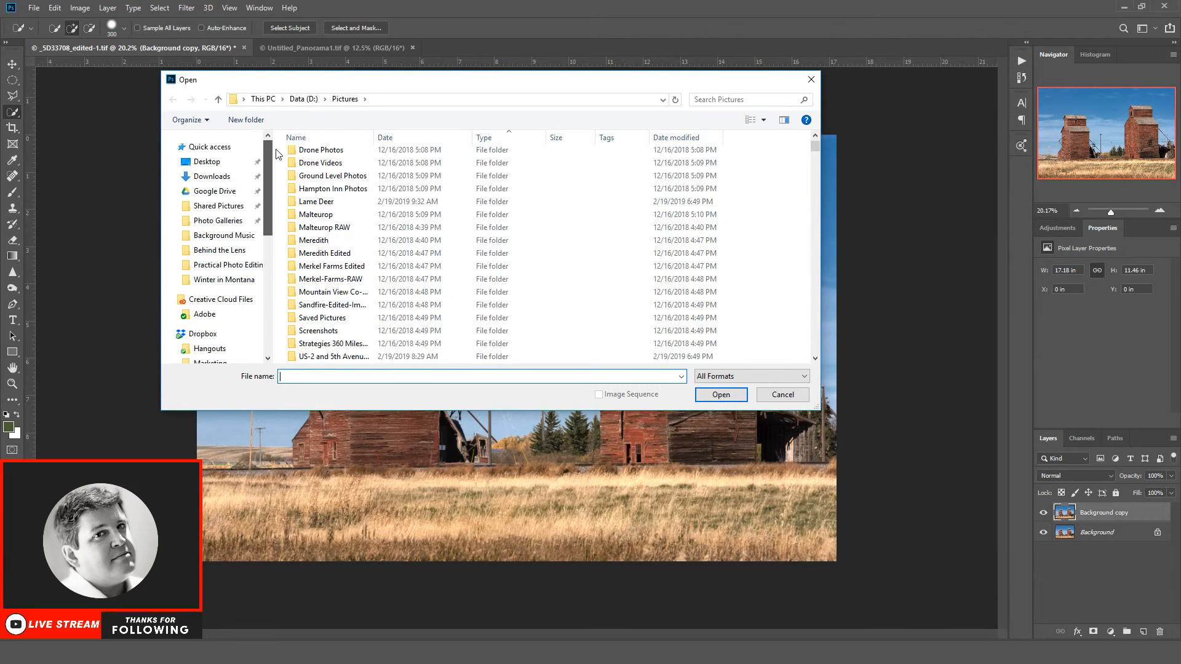
click(234, 192)
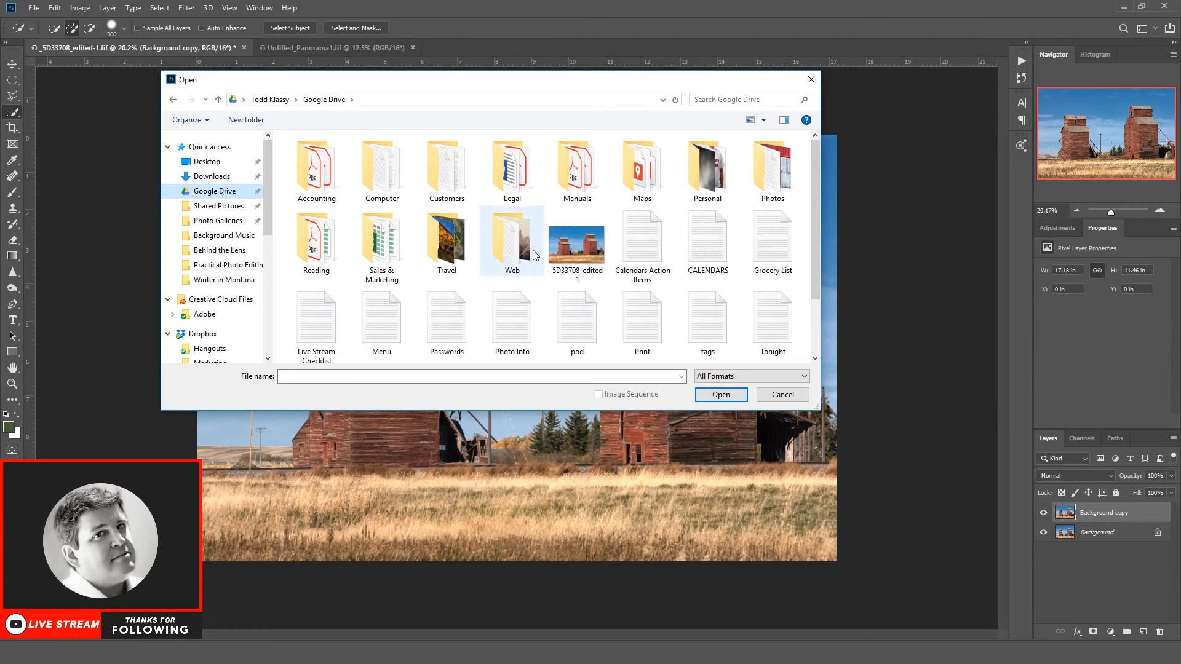
scroll(443, 271, down, 1)
click(312, 336)
double_click(312, 336)
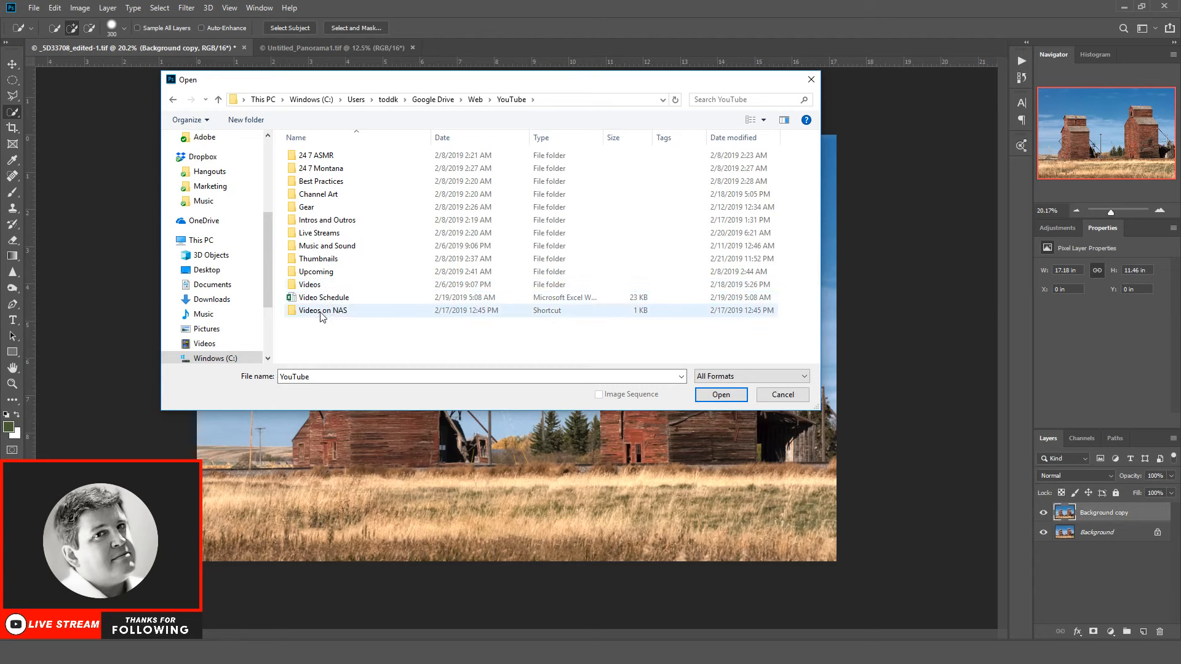
double_click(340, 238)
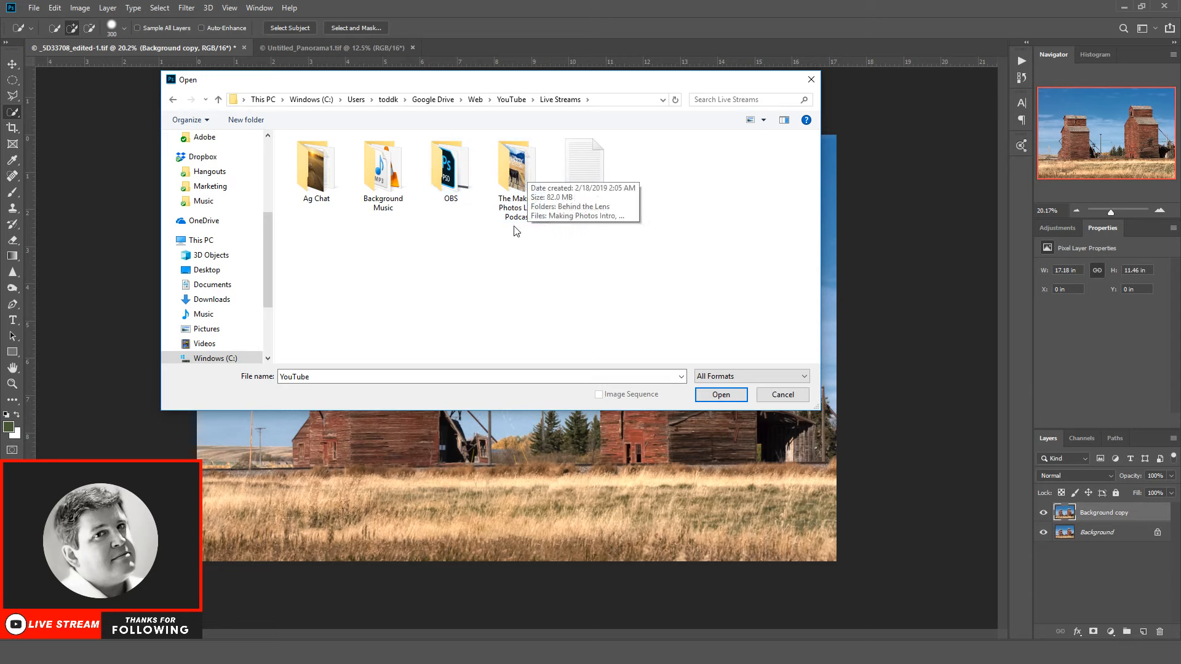
Step: Open _81A1916_edited-1.jpg from the Behind the Lens folder inside The Making Photos Live Podcast
double_click(537, 179)
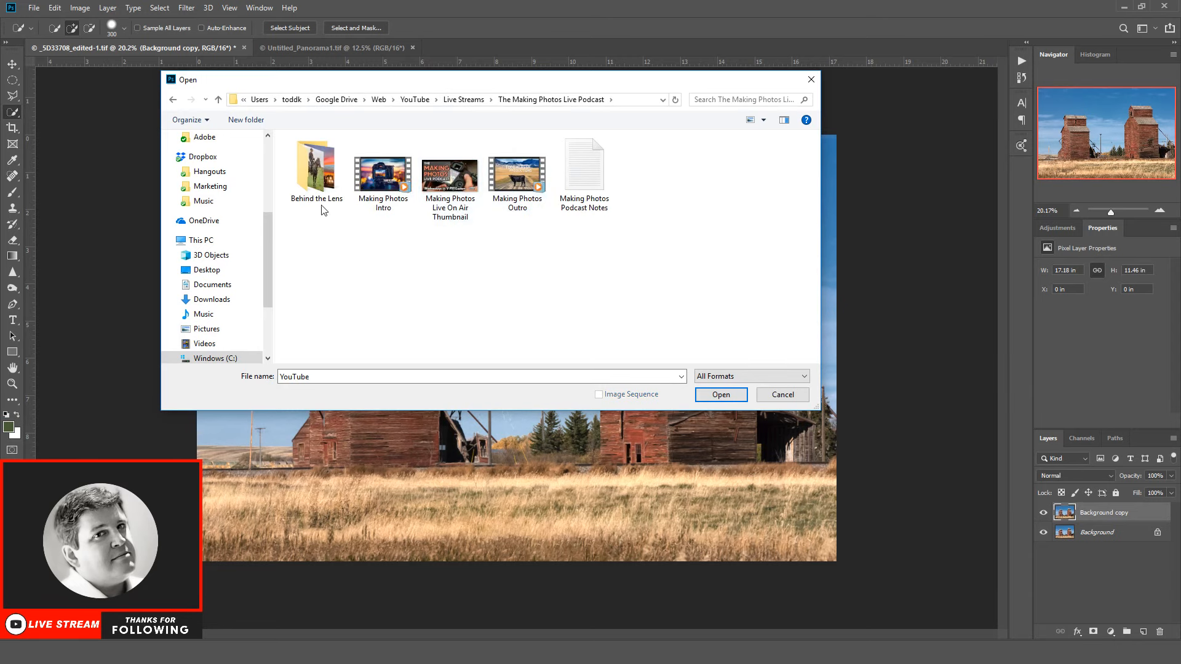
double_click(314, 163)
click(326, 154)
double_click(327, 154)
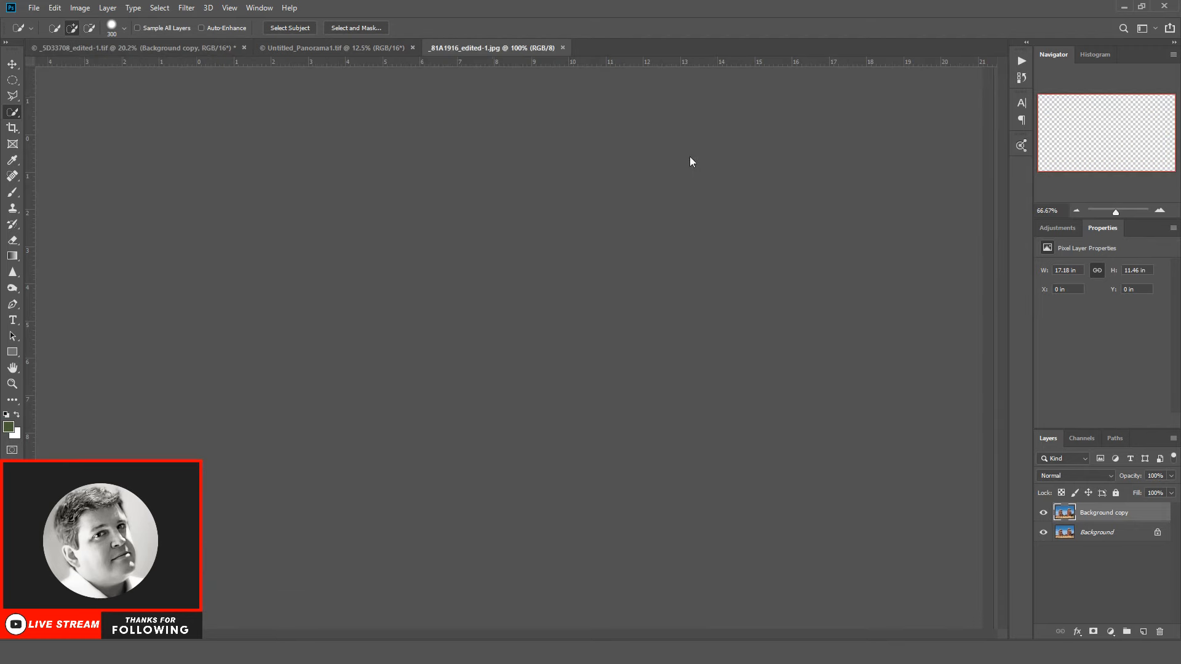
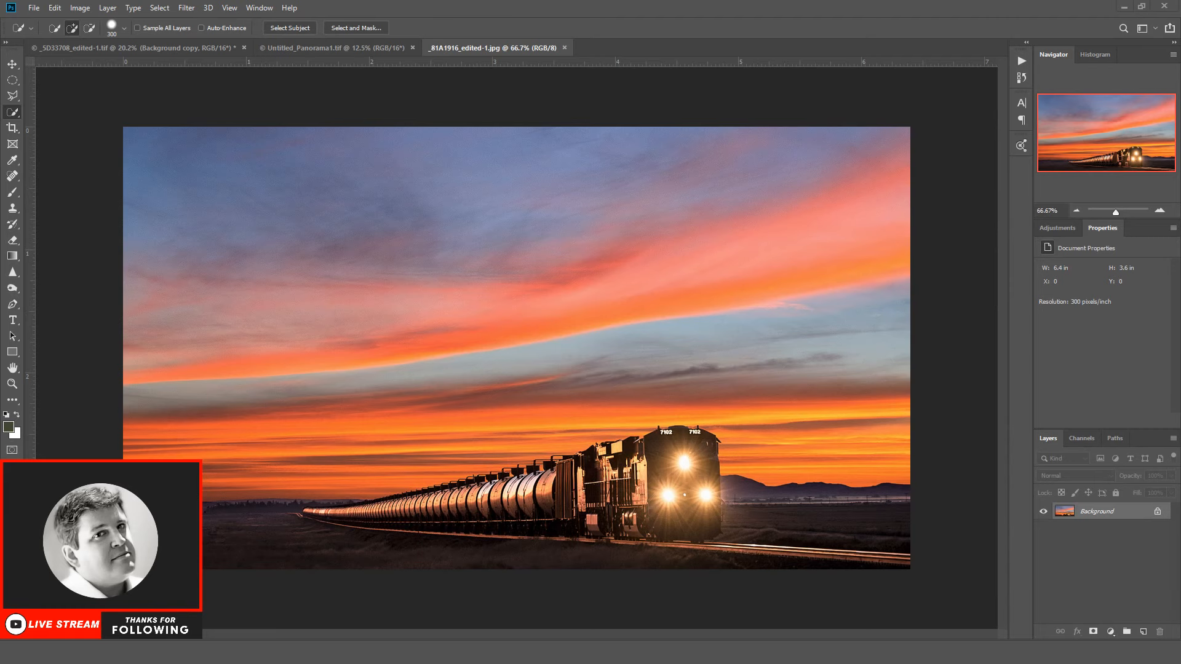
Step: Open _MG_9092_edited-1500.jpg from the Behind the Lens folder to view the photo of the rider on horseback
click(34, 8)
click(58, 36)
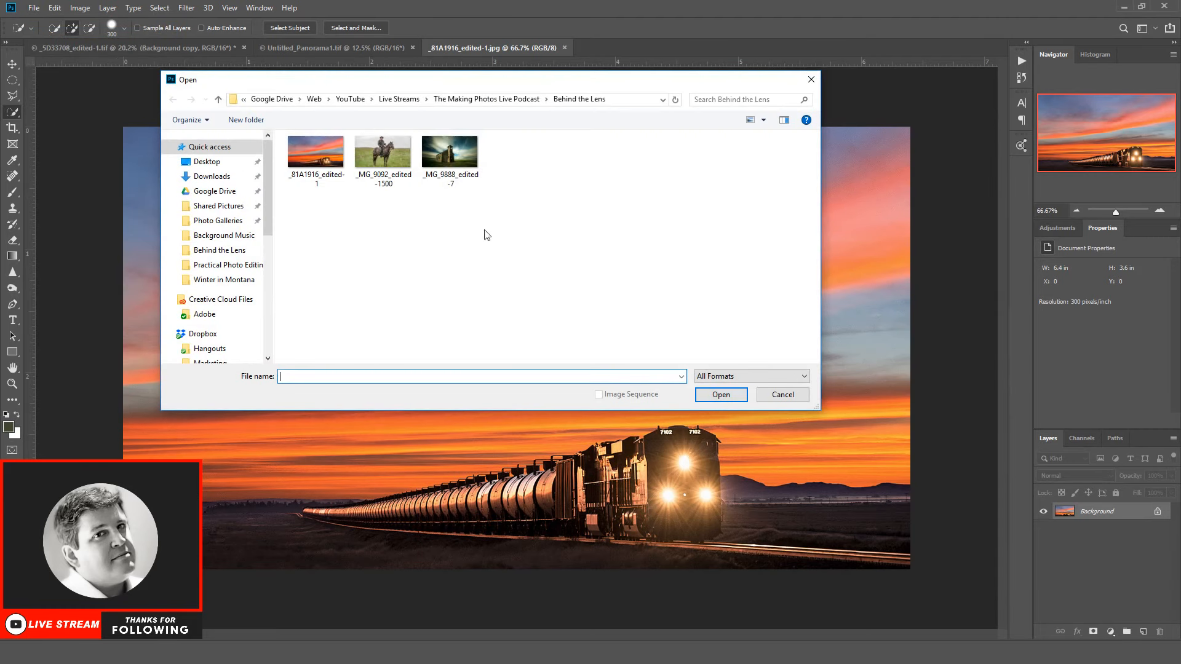
drag(419, 85, 476, 202)
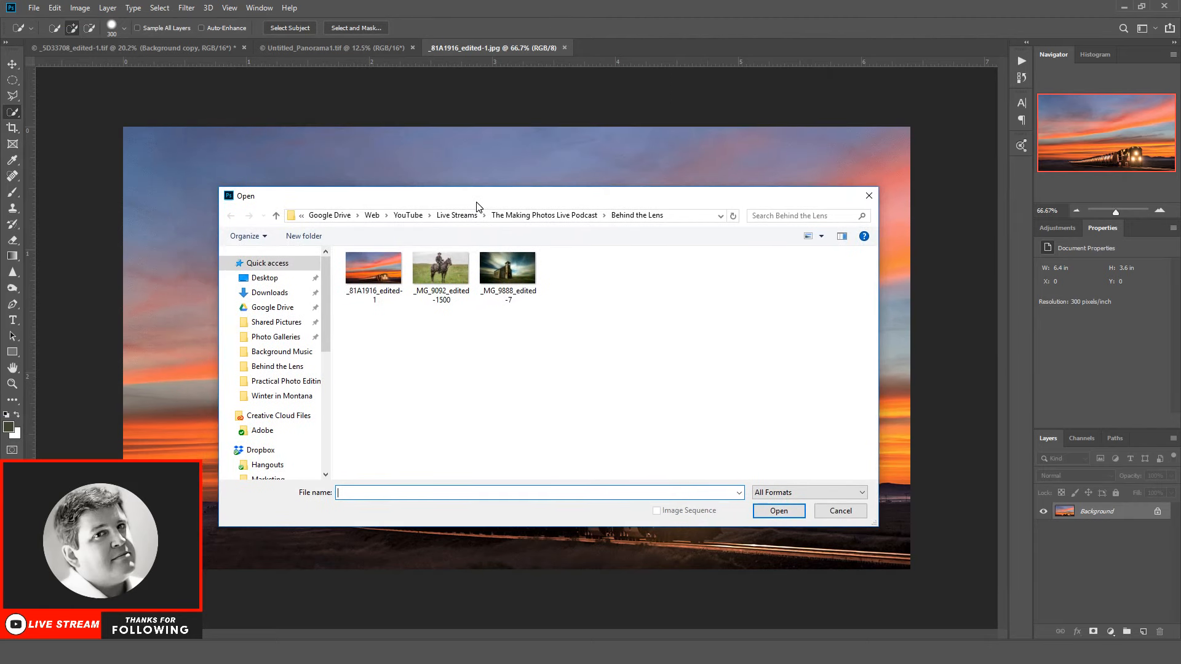
double_click(450, 268)
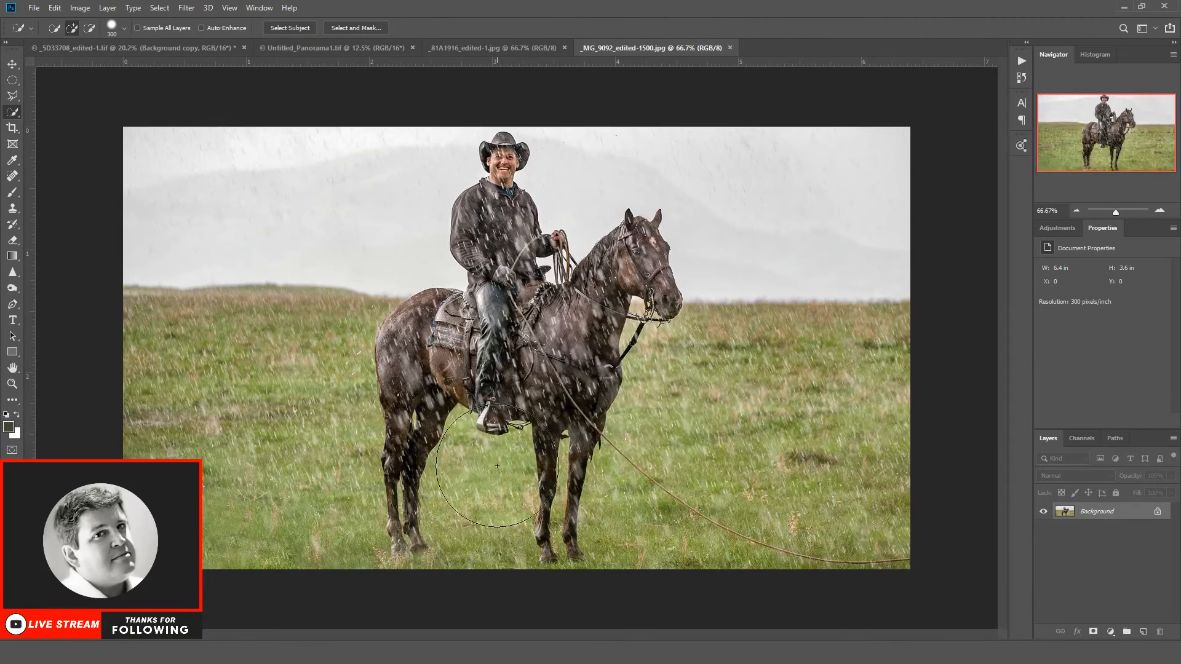
Step: Reduce the Quick Selection brush size to 35 pixels
mouse_move(438, 652)
key(bracketleft)
key(bracketleft)
key(bracketleft)
key(bracketleft)
key(bracketleft)
Step: Open _MG_9888_edited-7.jpg from the Behind the Lens folder to view the photo of the old wooden church
mouse_move(467, 652)
click(34, 7)
click(43, 33)
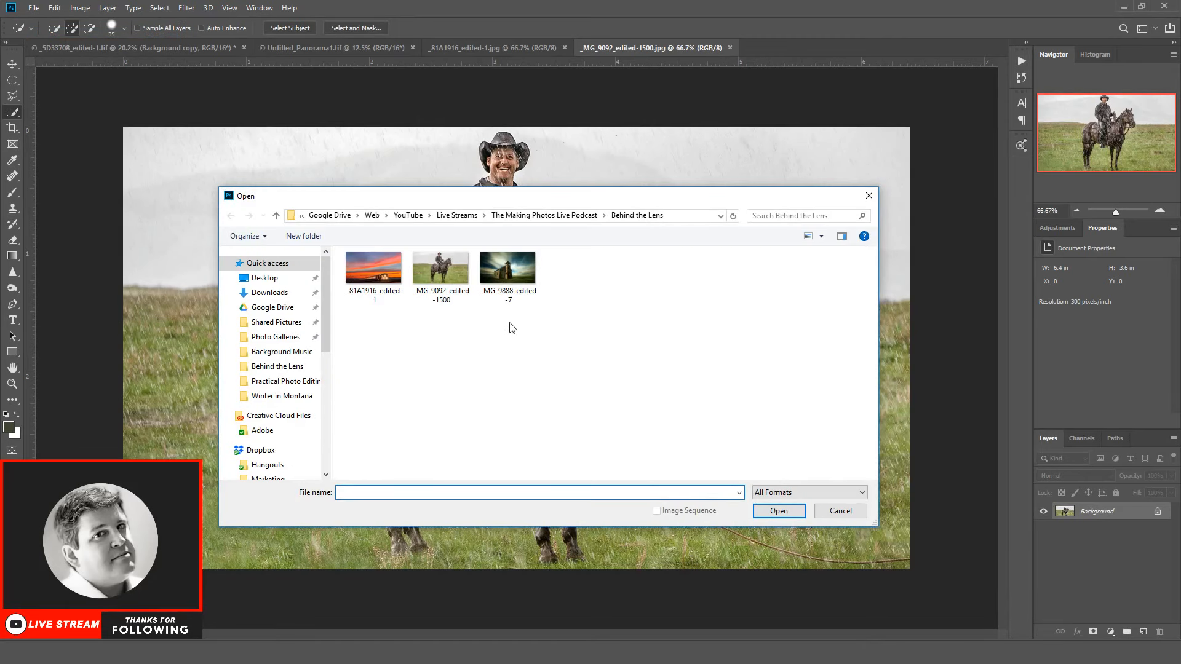
double_click(495, 269)
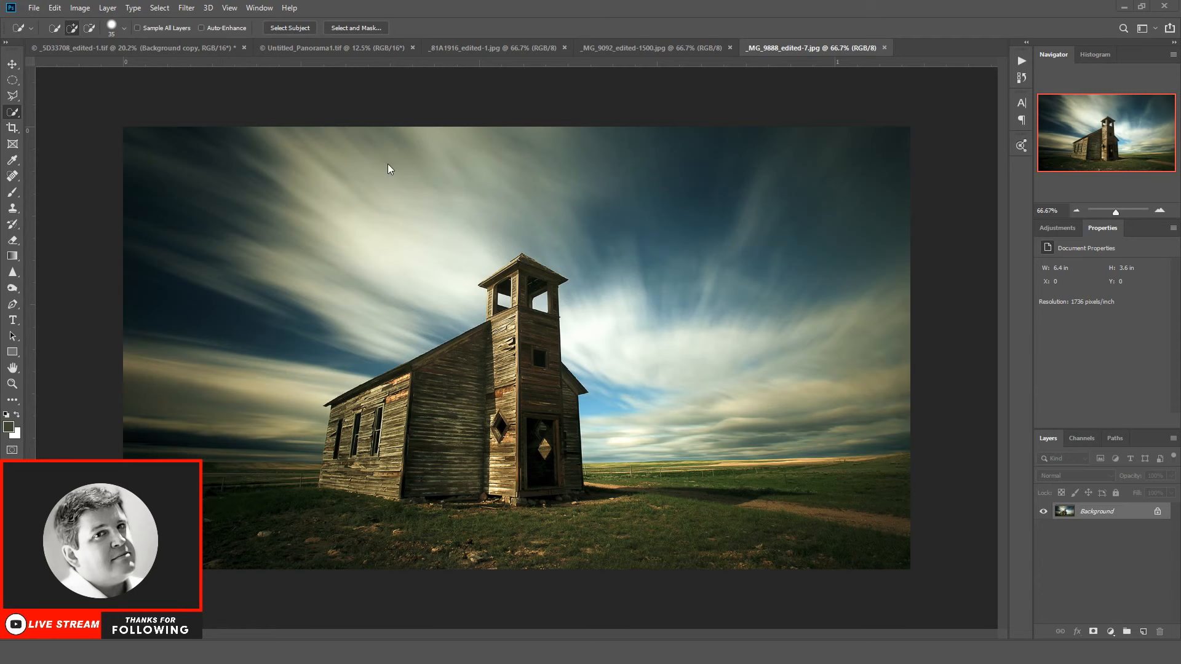
Step: Close the church photo _MG_9888_edited-7.jpg and the horse rider photo _MG_9092_edited-1500.jpg
click(885, 48)
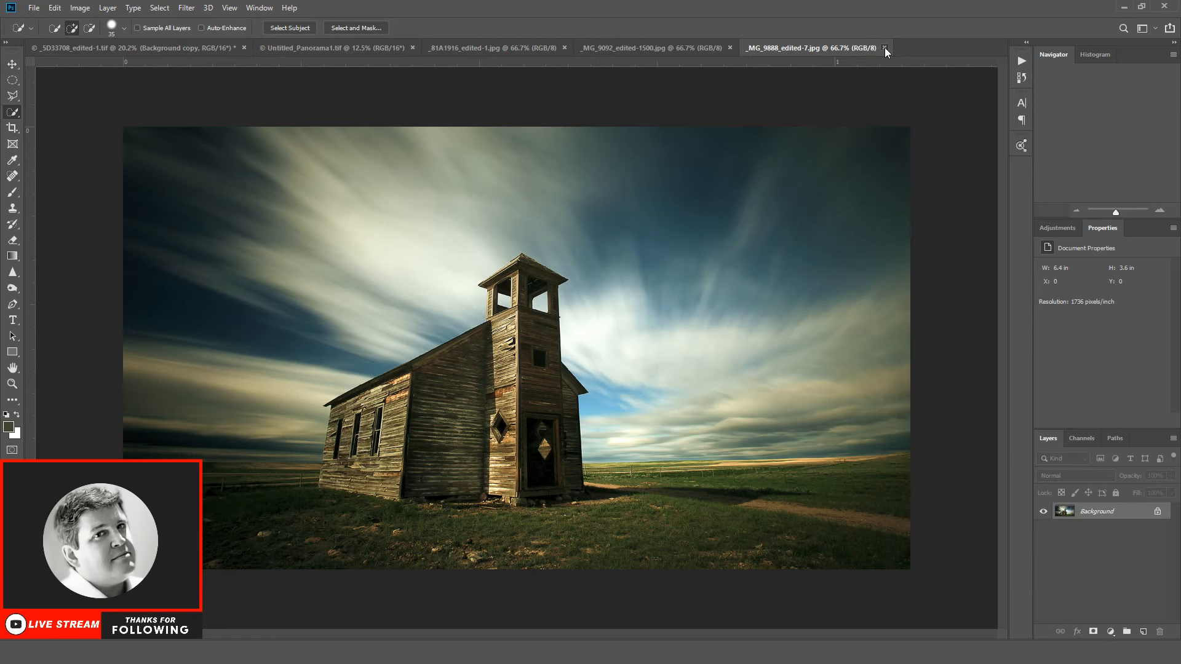
click(730, 47)
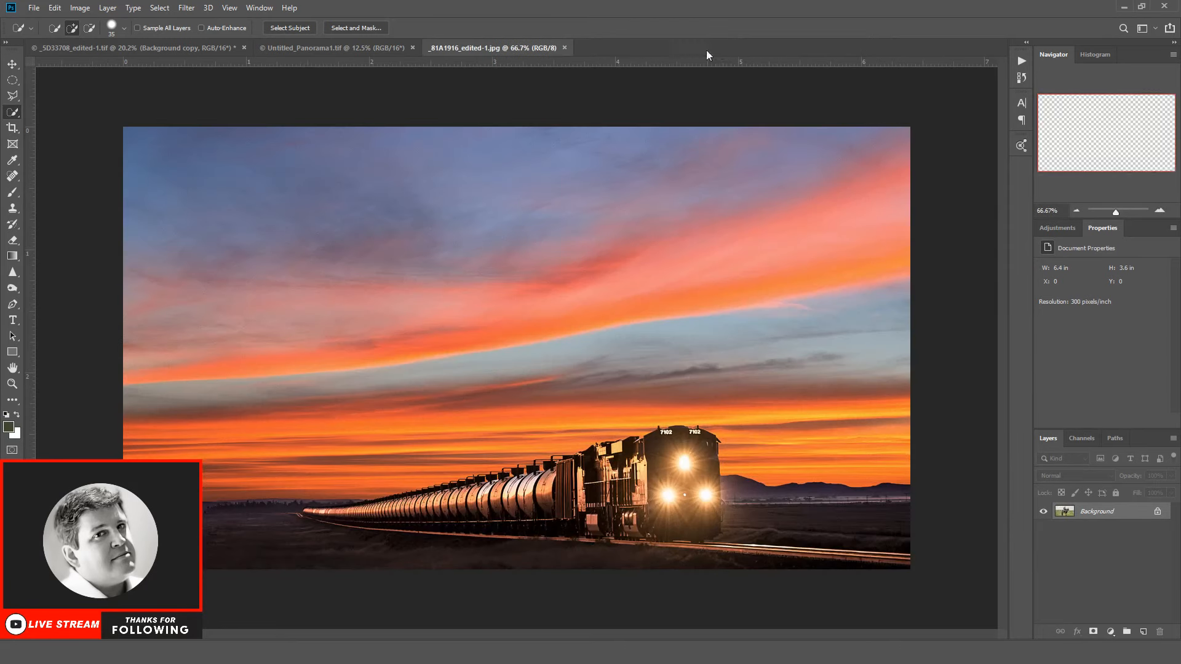